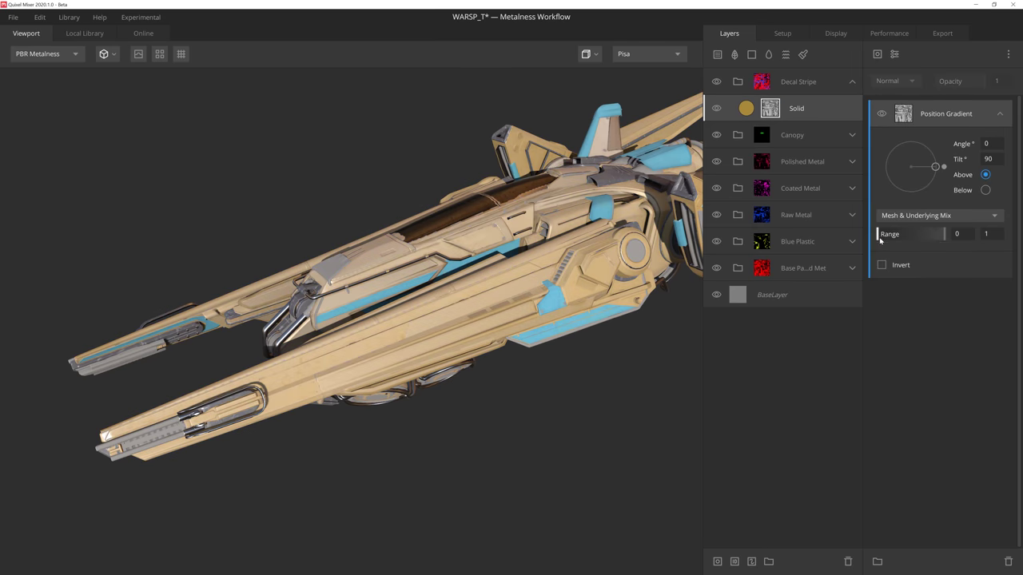
Step: Raise the lower range limit of the Solid layer's position gradient mask and change the gradient's direction
mouse_move(879, 238)
mouse_down()
mouse_move(950, 237)
mouse_move(921, 236)
mouse_up()
drag(944, 166, 934, 191)
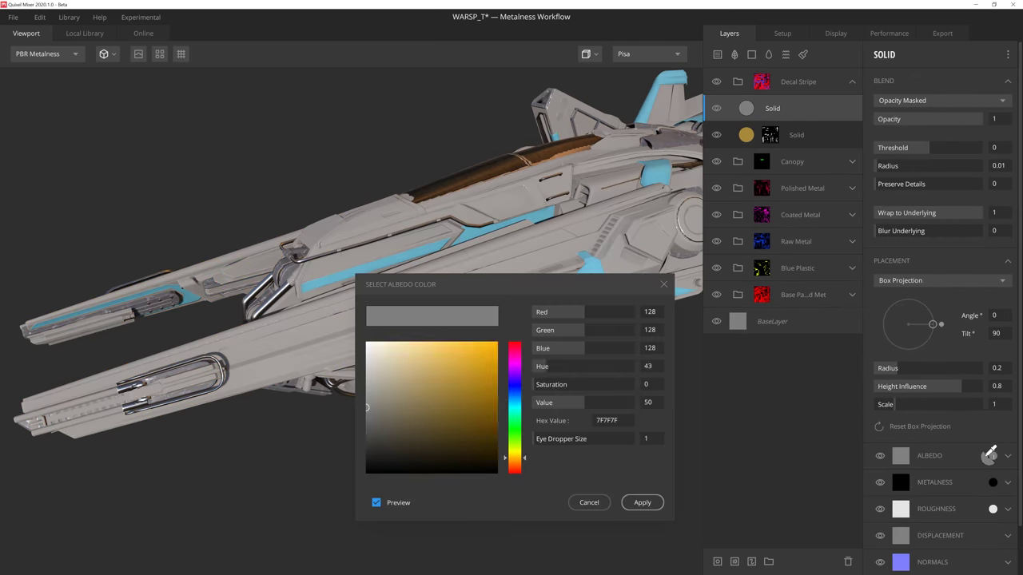
Step: Set the new Solid layer's albedo to blue and clip it to the gold Solid layer beneath
mouse_move(515, 448)
mouse_down()
mouse_move(515, 403)
mouse_move(520, 435)
mouse_up()
click(643, 503)
alt+click(804, 109)
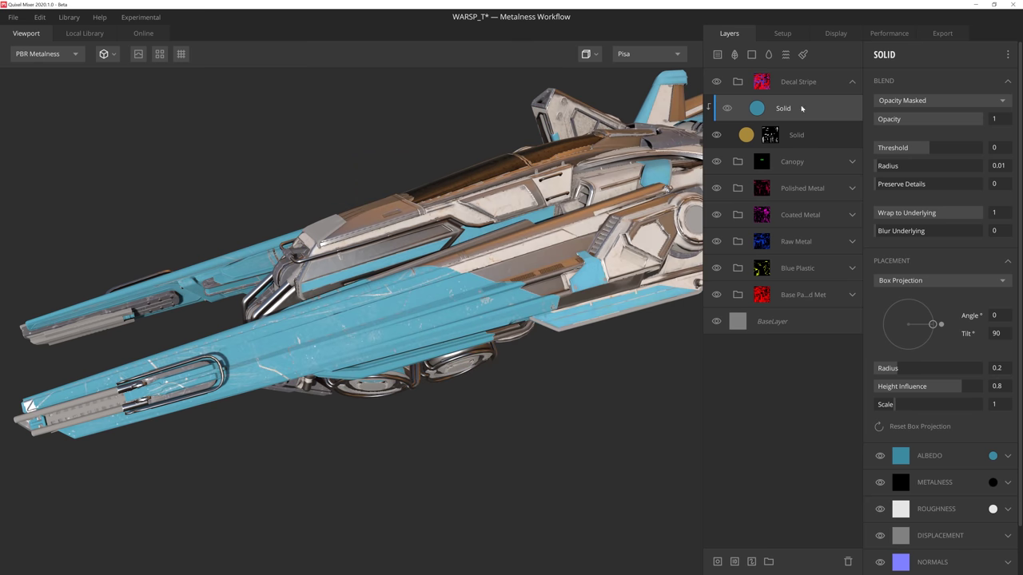
Step: Reuse the gold Solid layer's mask on the blue Solid layer and shift its position gradient range
drag(770, 135, 799, 109)
shift+drag(930, 234, 922, 237)
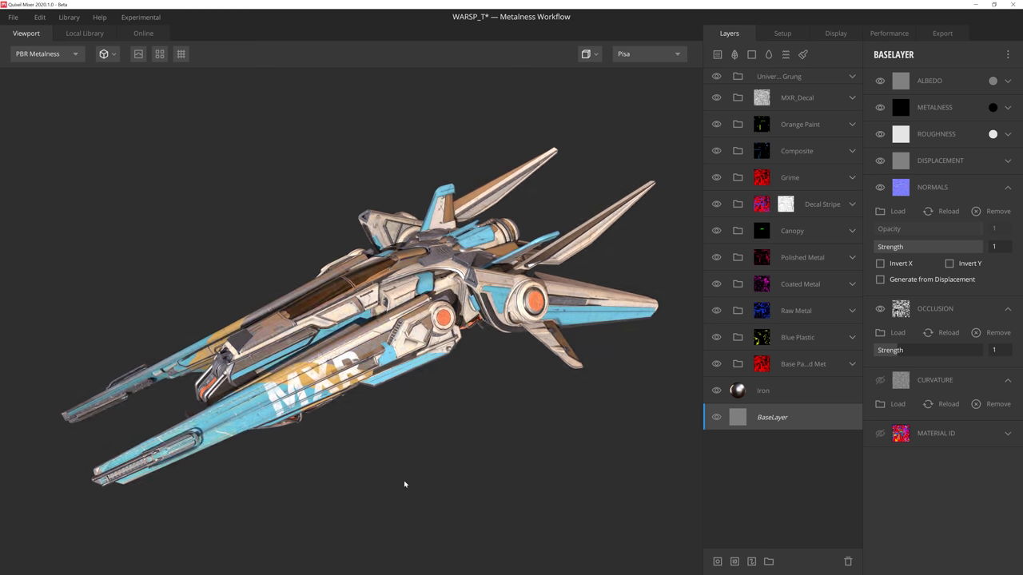
Step: Toggle the visibility of the grunge and Raw Metal layer groups to compare their effect on the spaceship
click(717, 76)
click(717, 76)
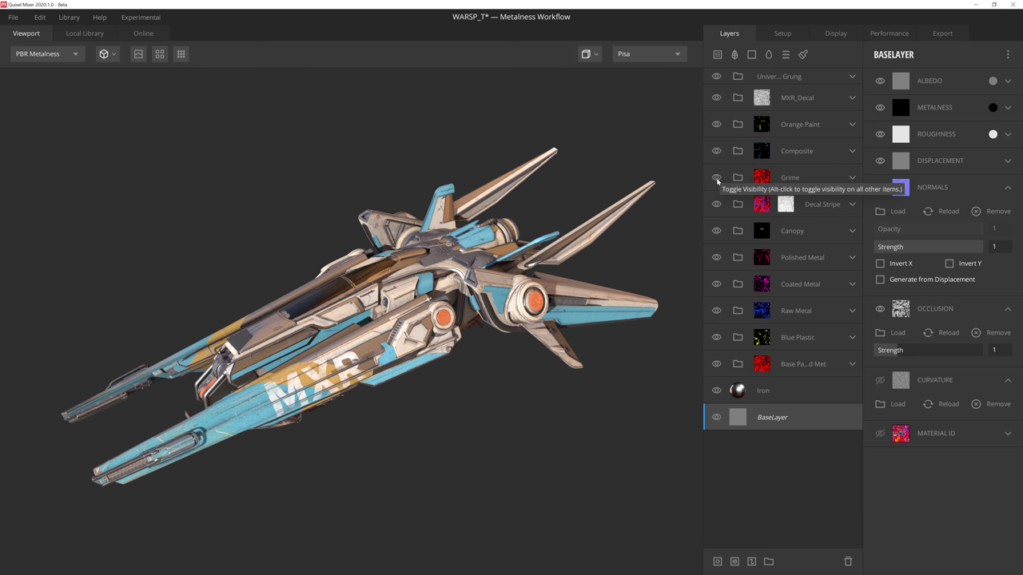
click(716, 311)
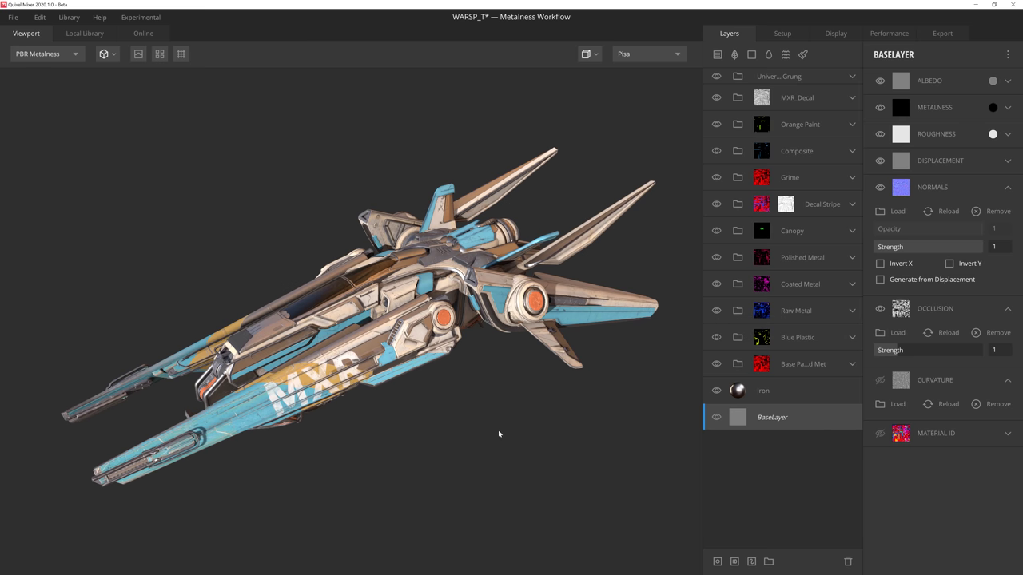
drag(484, 440, 493, 411)
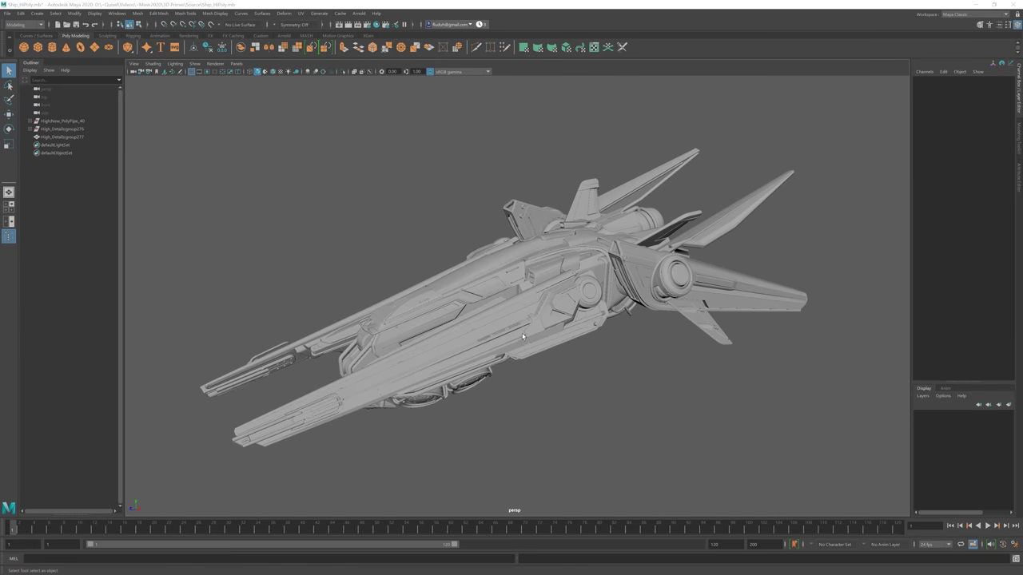
Step: Switch to Maya and select the high-poly and low-poly ship models to inspect their geometry
click(522, 337)
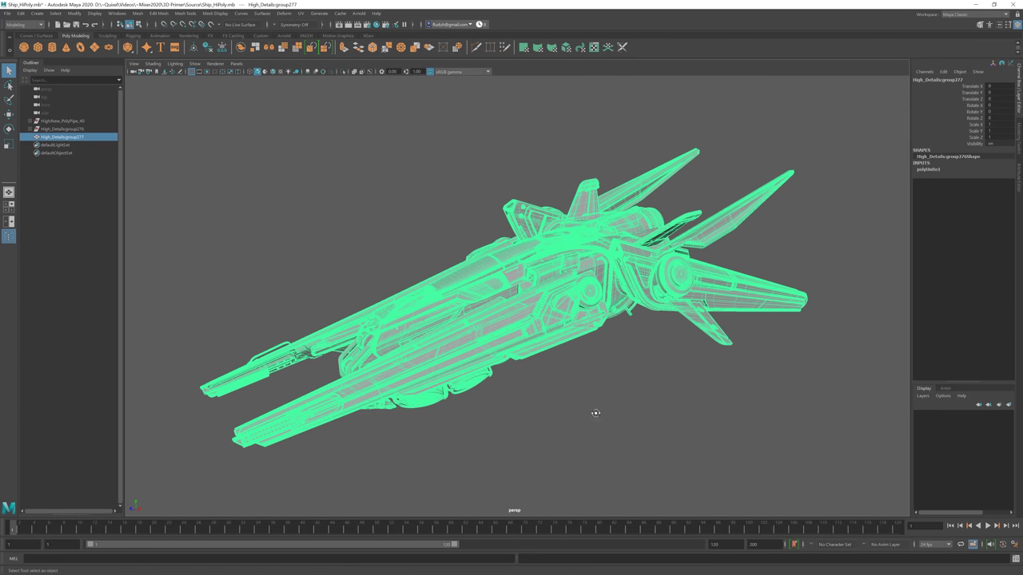
mouse_move(593, 413)
alt+mouse_down()
mouse_move(591, 402)
mouse_move(555, 405)
mouse_move(610, 399)
mouse_move(583, 411)
alt+mouse_up()
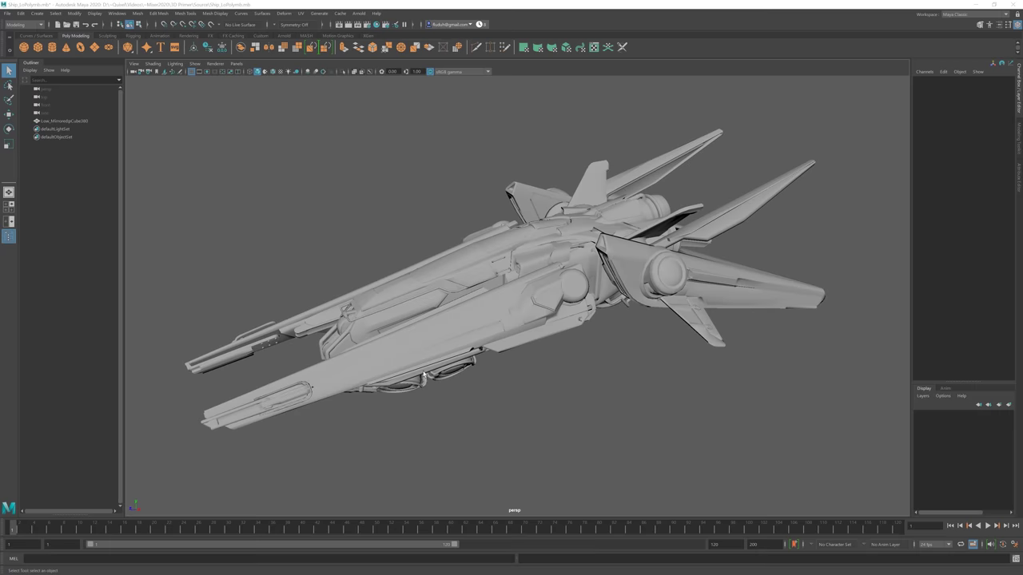
click(426, 366)
mouse_move(444, 404)
alt+mouse_down()
mouse_move(426, 394)
mouse_move(455, 390)
mouse_move(440, 406)
mouse_move(422, 400)
mouse_move(438, 392)
mouse_move(460, 403)
alt+mouse_up()
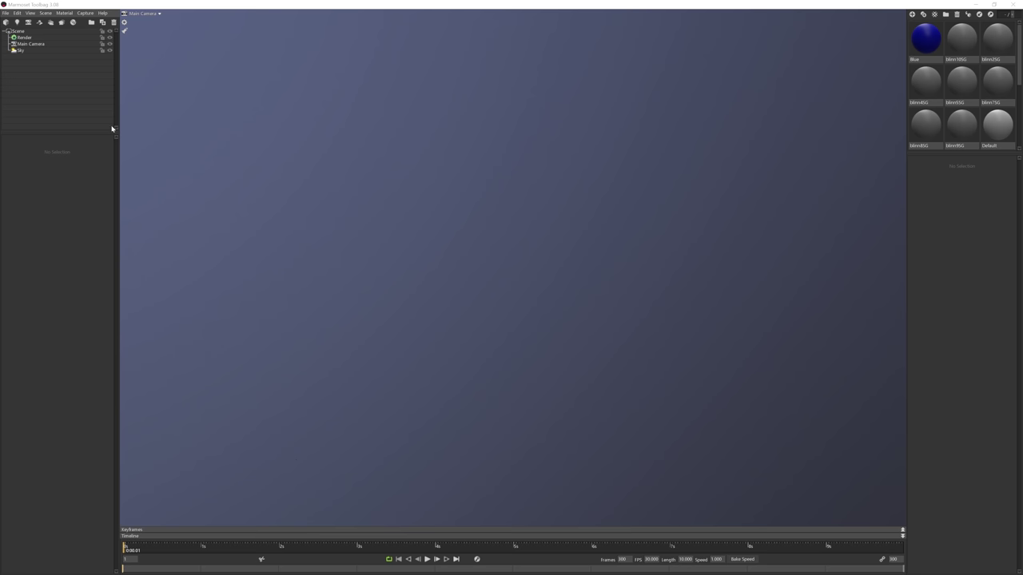
Step: Switch to Marmoset Toolbag and import the WARSP_Hi and WARSP_lo models into the scene
click(6, 13)
click(46, 70)
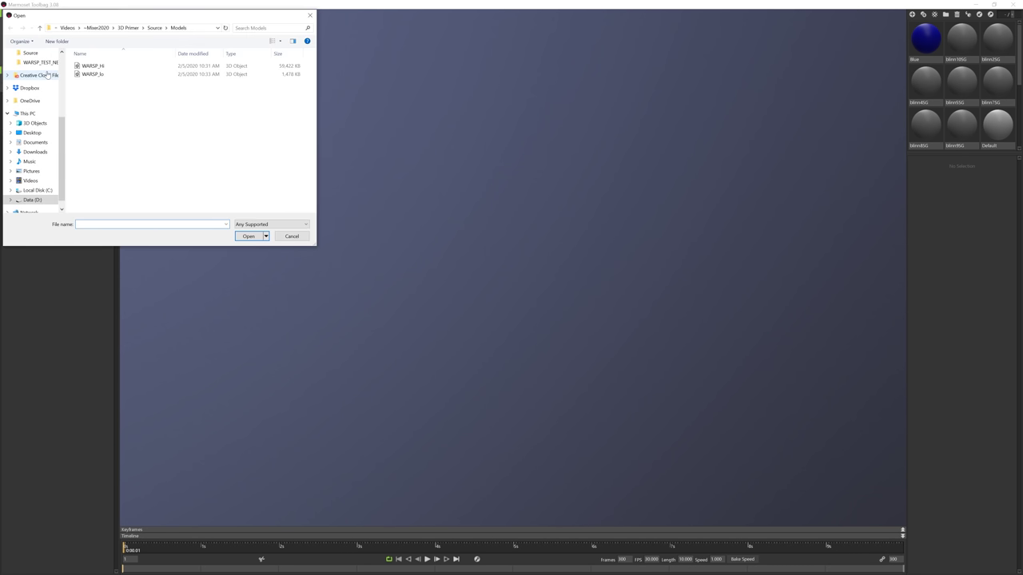
click(93, 66)
shift+click(93, 74)
click(248, 235)
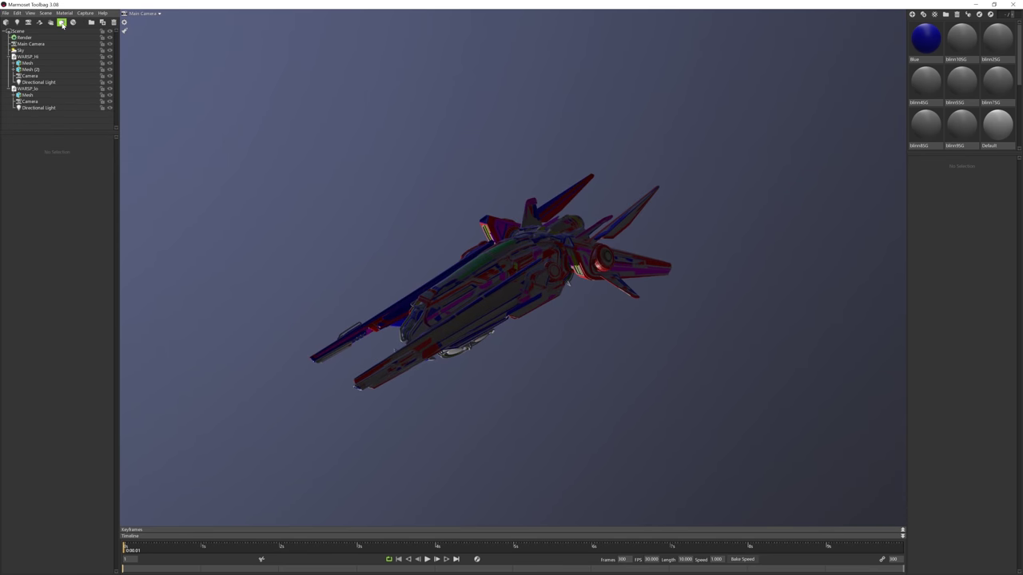
Step: Create a baker and place WARSP_Hi in its High group and WARSP_lo in its Low group
click(63, 23)
drag(41, 57, 43, 127)
scroll(45, 120, down, 1)
drag(28, 50, 35, 126)
Step: Reduce the Low group's cage maximum offset to about 752.4
click(31, 101)
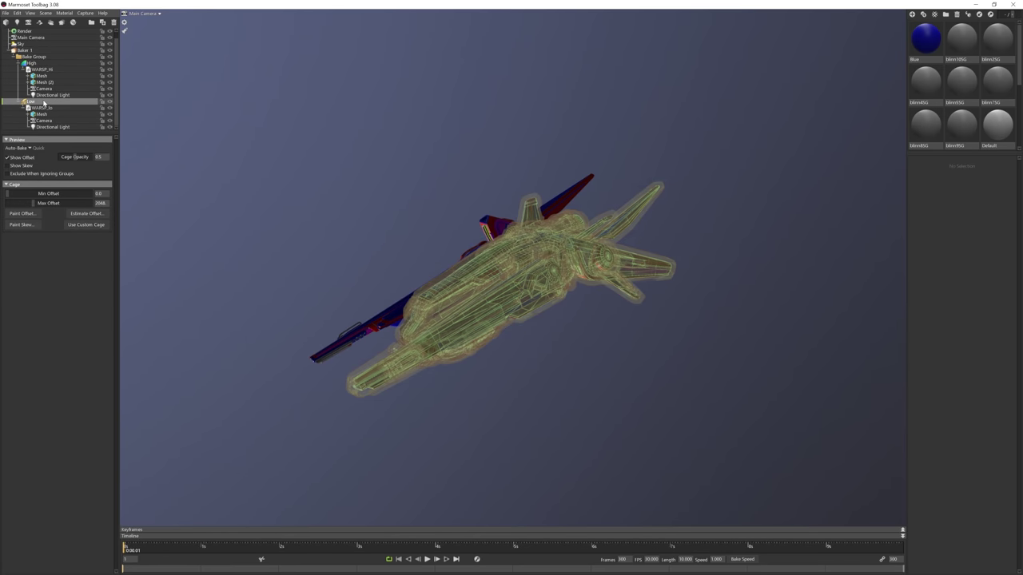
drag(34, 205, 25, 203)
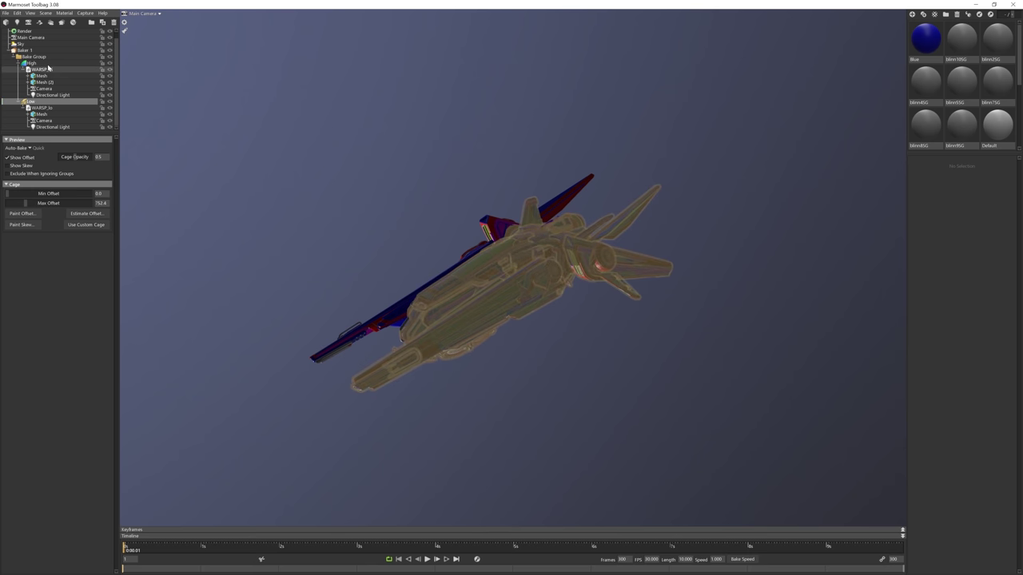
Step: Set the bake output to a PNG named WARSP_Bakes, with the Curvature, Ambient Occlusion and Material ID maps also enabled
click(44, 50)
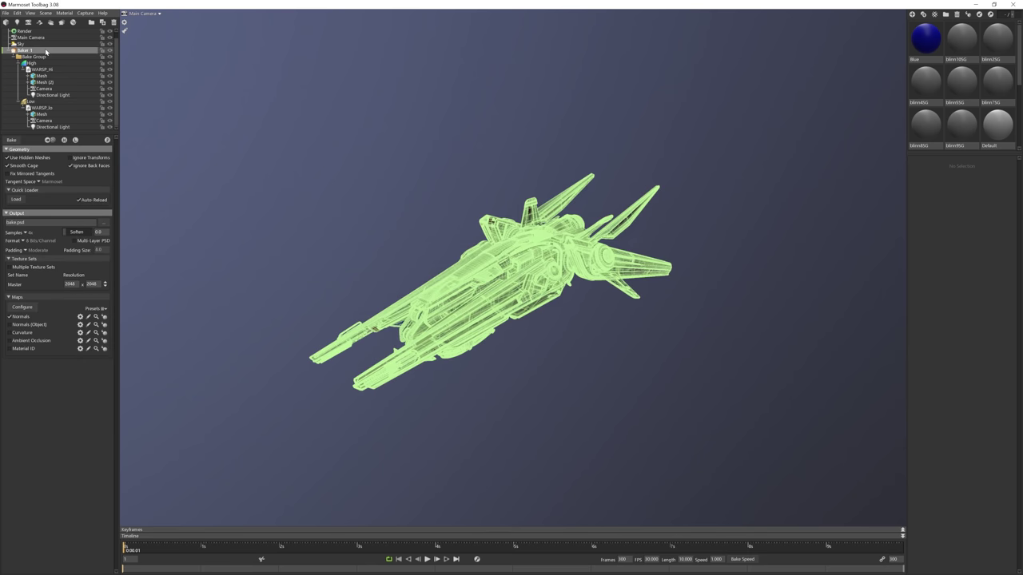
click(104, 226)
click(111, 214)
click(88, 224)
click(111, 204)
text(WARSP_Bakes)
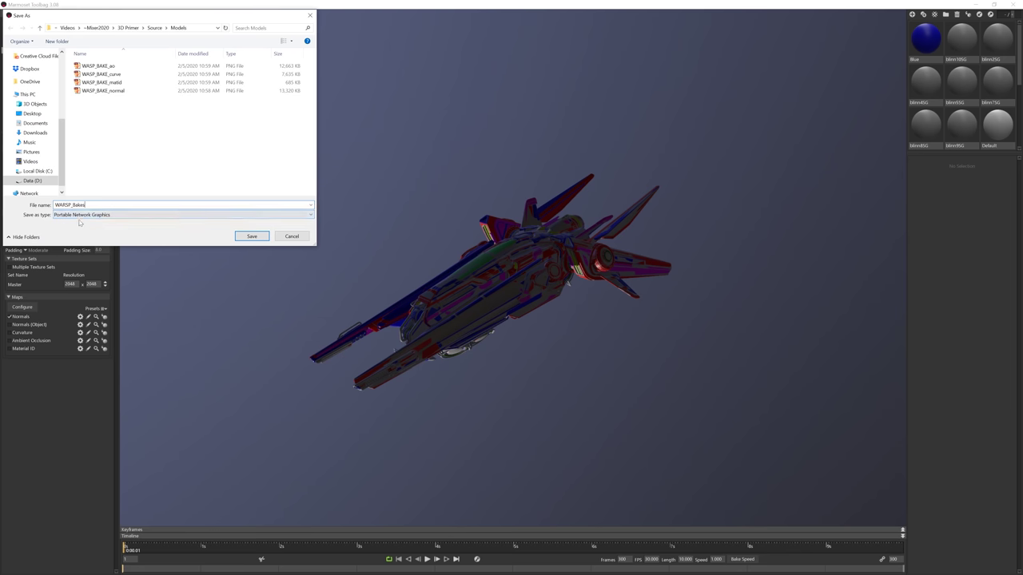
click(252, 236)
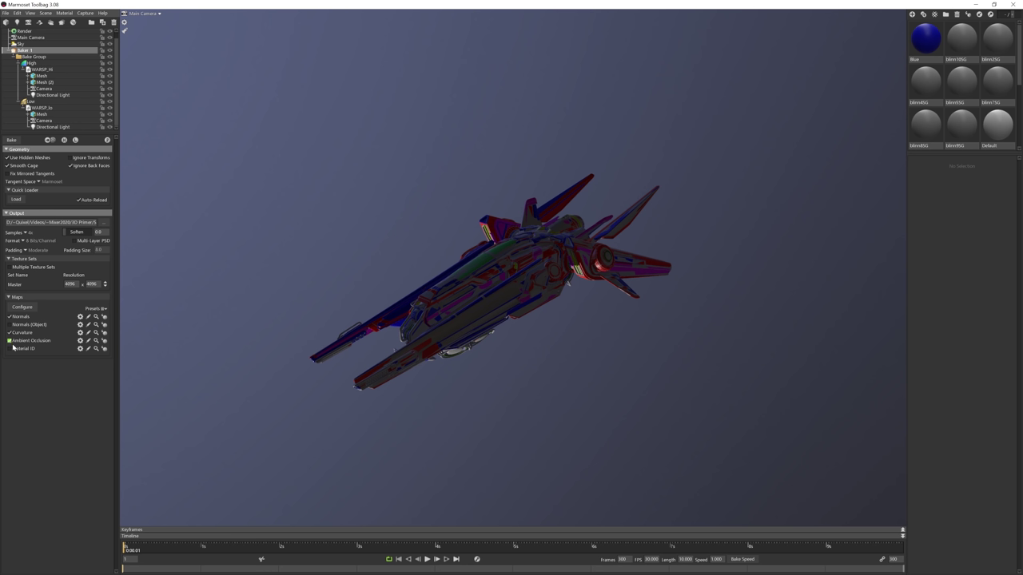
click(10, 349)
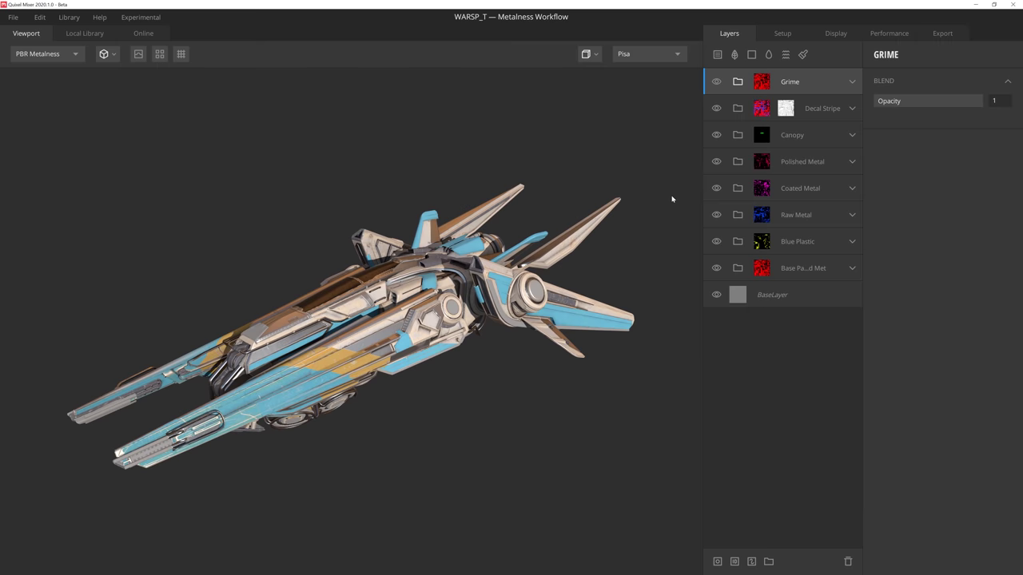
Step: Switch to Quixel Mixer, enable Bright Orange in the Raw Metal group's Material ID mask and sample another ID from the front hull
scroll(674, 198, up, 3)
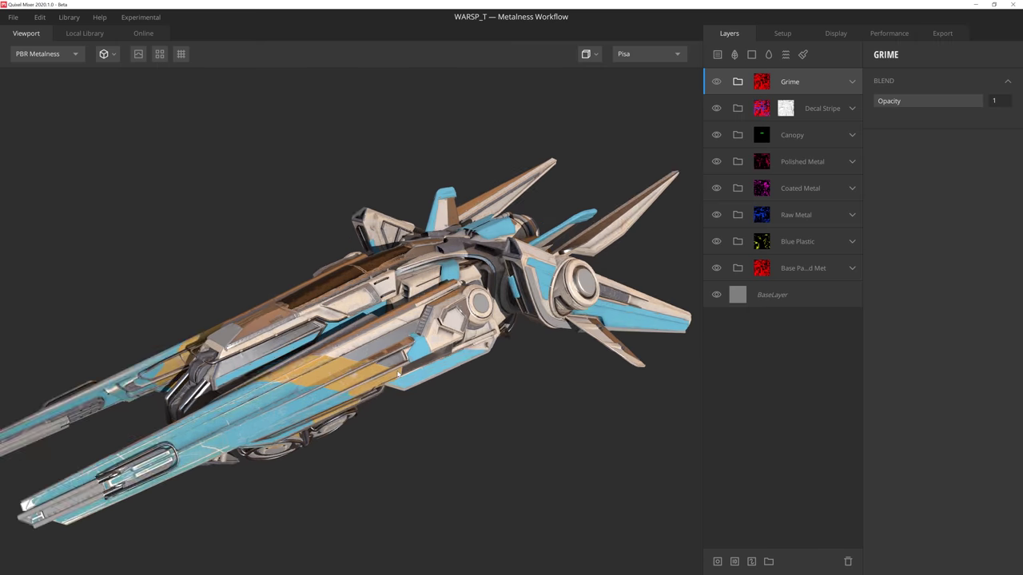
click(761, 216)
click(880, 96)
key(c)
click(221, 406)
drag(367, 400, 395, 384)
middle_drag(395, 383, 290, 459)
scroll(326, 462, up, 3)
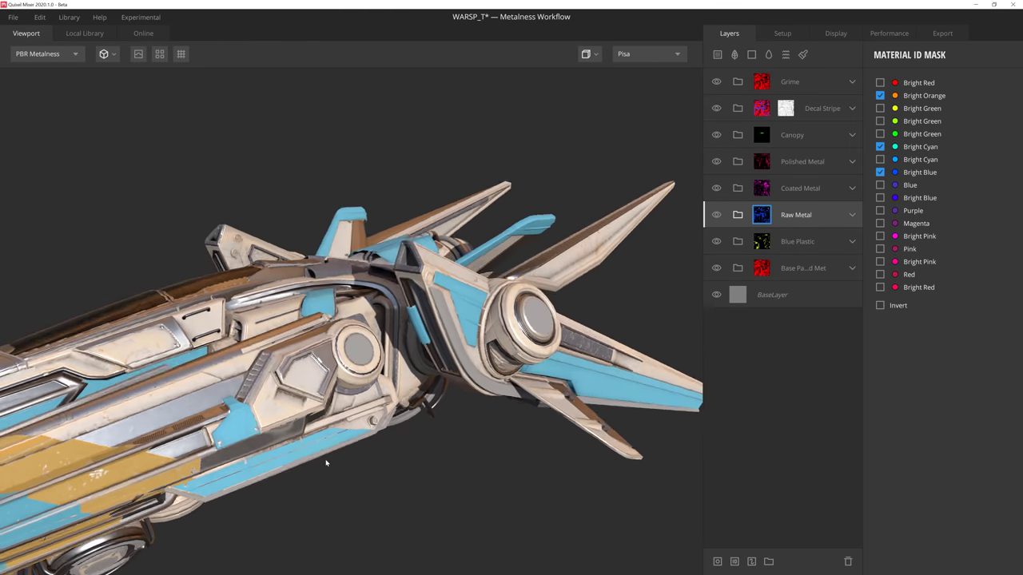
Step: Sample a further material ID from the ship's rear wing section for the Raw Metal group's mask
drag(326, 462, 352, 455)
key(c)
click(436, 276)
drag(472, 388, 452, 383)
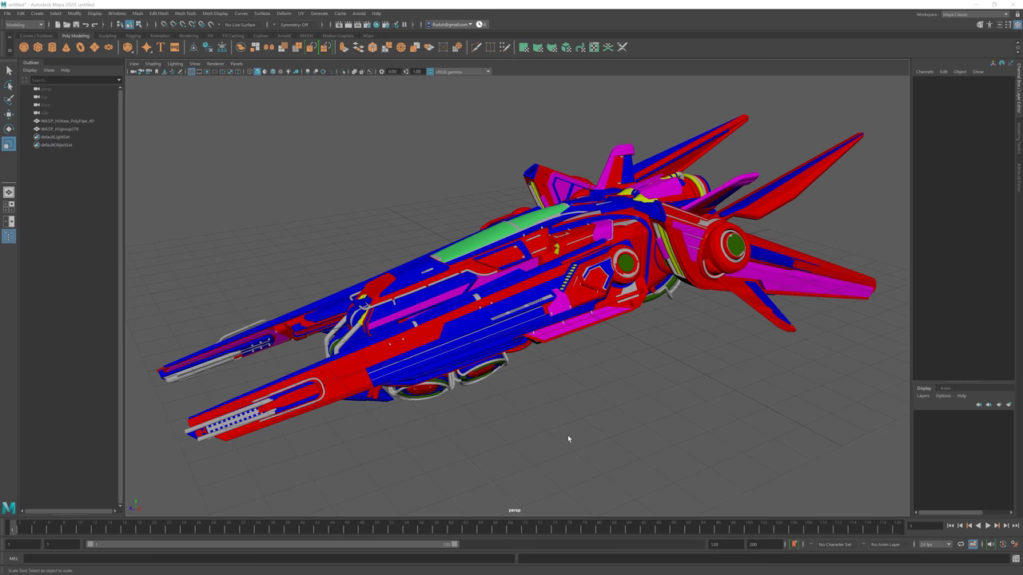
Step: Switch to Maya and examine the material ID colours assigned across the high-poly ship
mouse_move(567, 434)
alt+mouse_down()
mouse_move(536, 441)
mouse_move(580, 440)
mouse_move(571, 438)
alt+mouse_up()
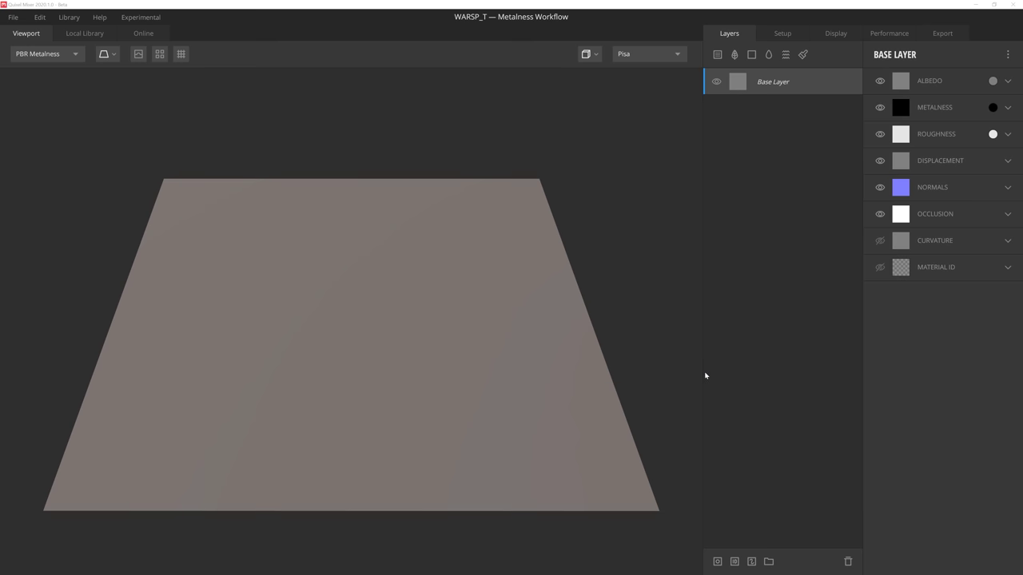
Step: Switch to Quixel Mixer, set the model type to Custom Mesh and load the WARSP_lo_mirrored file
click(783, 33)
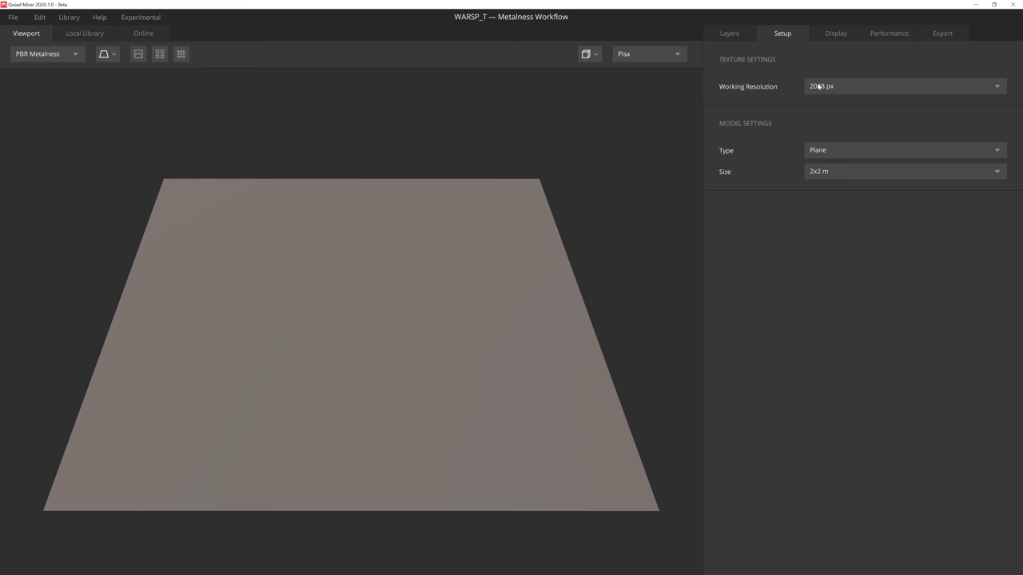
click(856, 152)
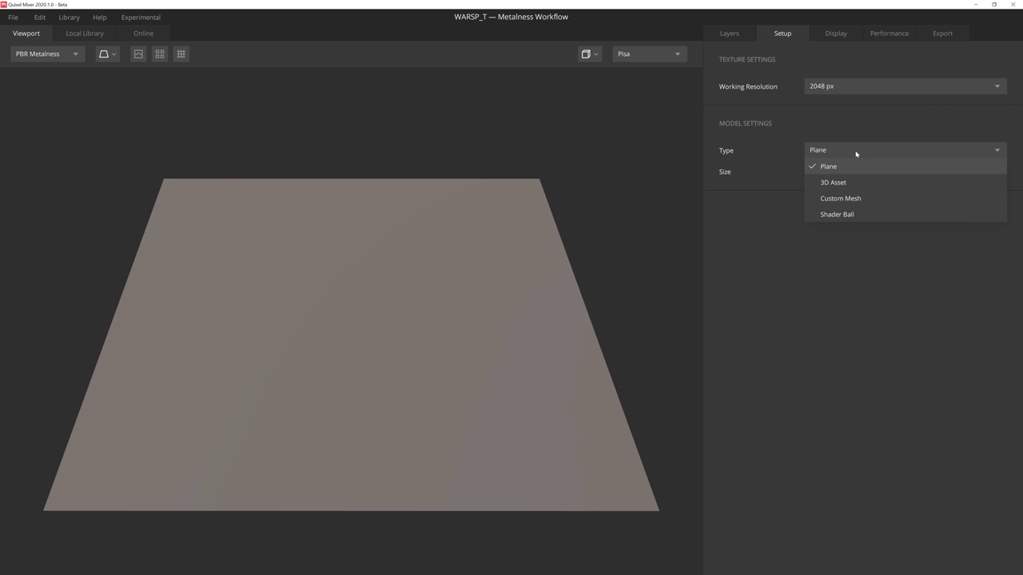
click(872, 197)
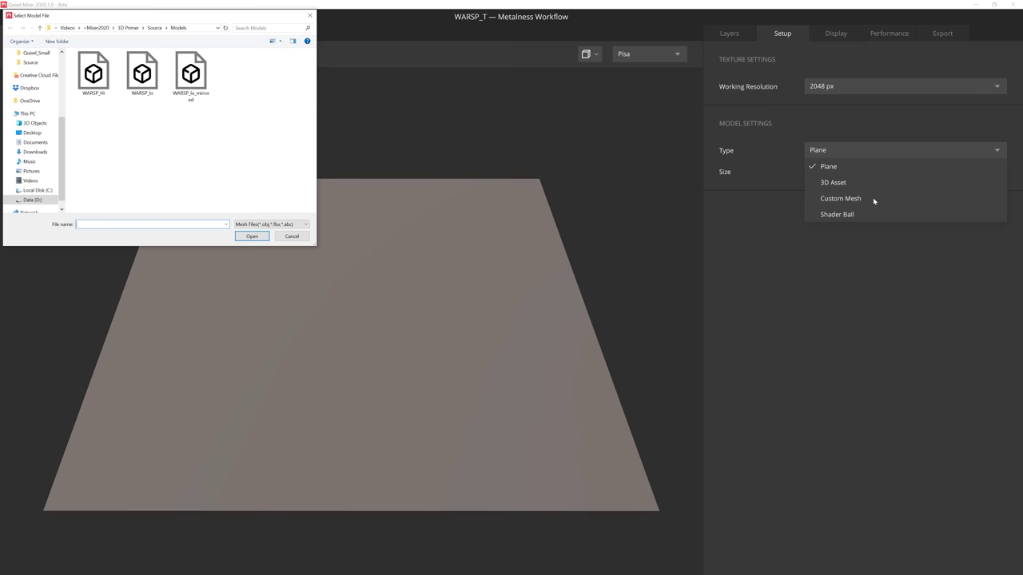
double_click(200, 71)
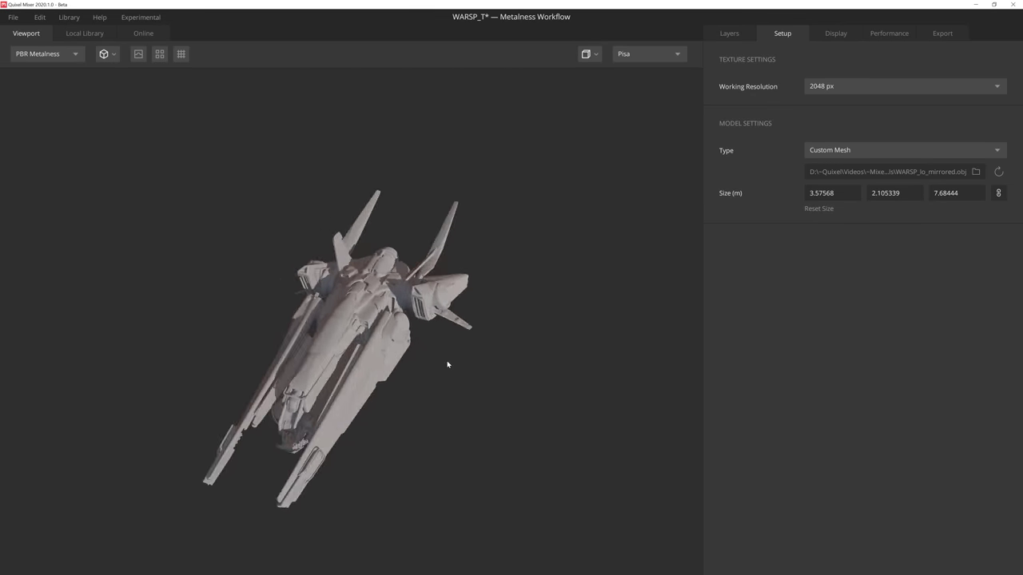
drag(448, 364, 406, 351)
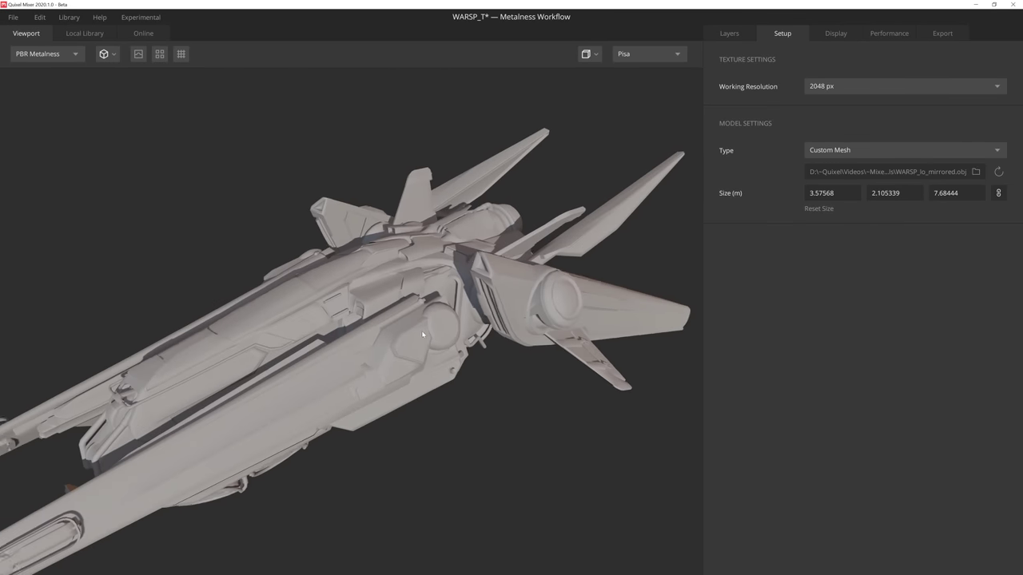
drag(425, 332, 496, 299)
Step: Load WARSP_bakes_normal as the normals map of the BaseLayer
click(735, 36)
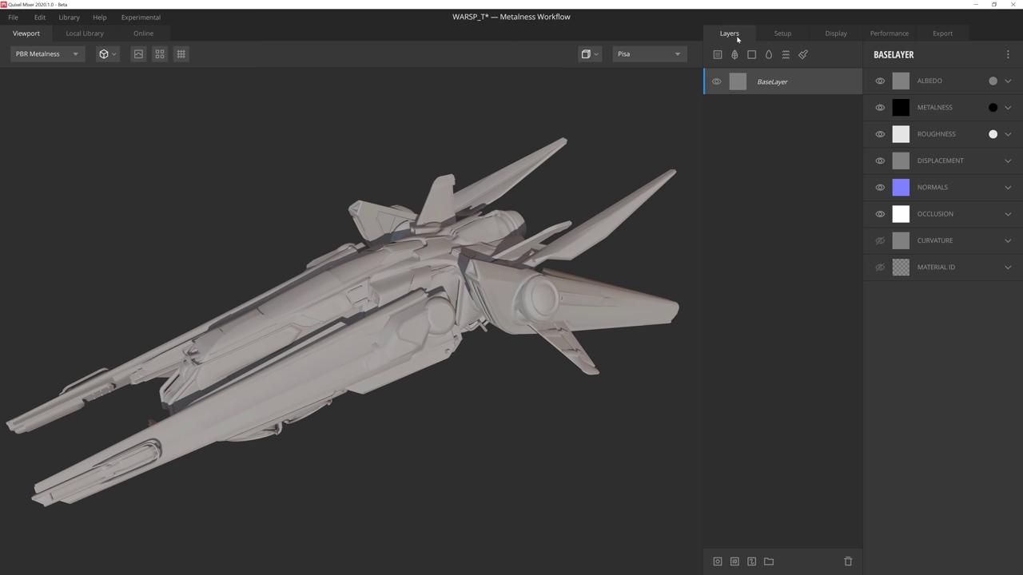
click(1007, 188)
click(888, 211)
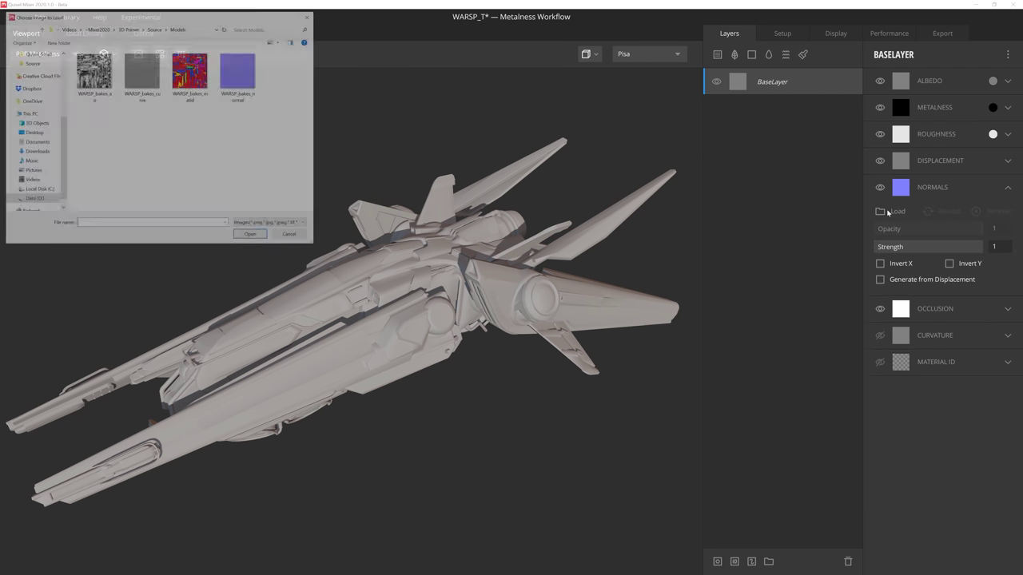
double_click(240, 72)
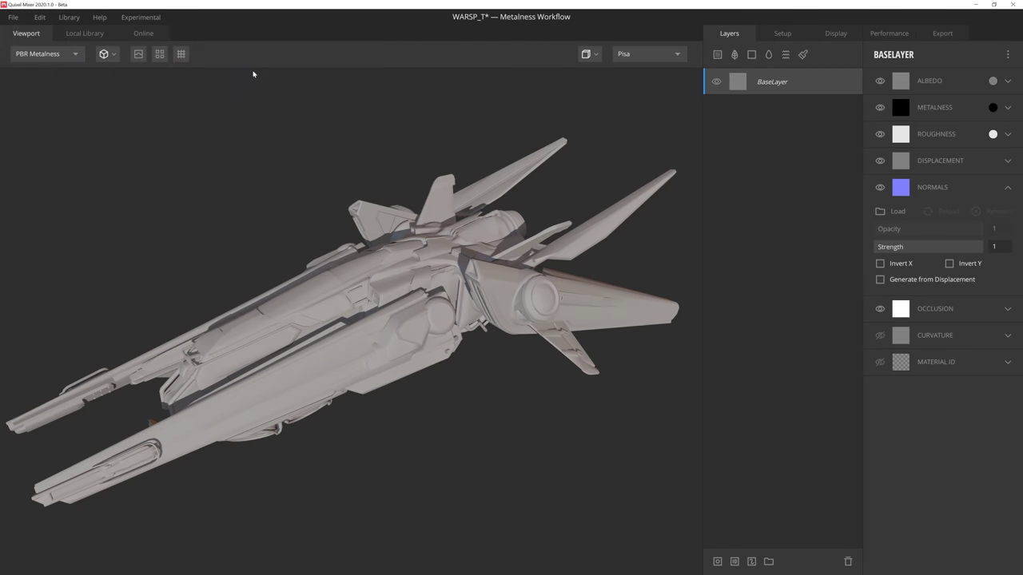
Step: Load WARSP_bakes_ao as the occlusion map of the BaseLayer
click(1008, 310)
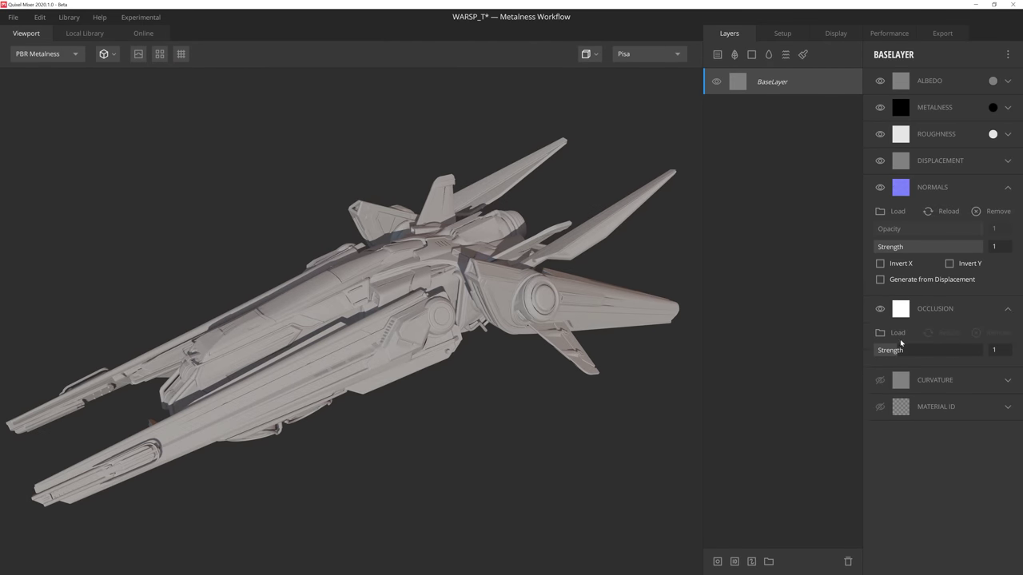
click(892, 332)
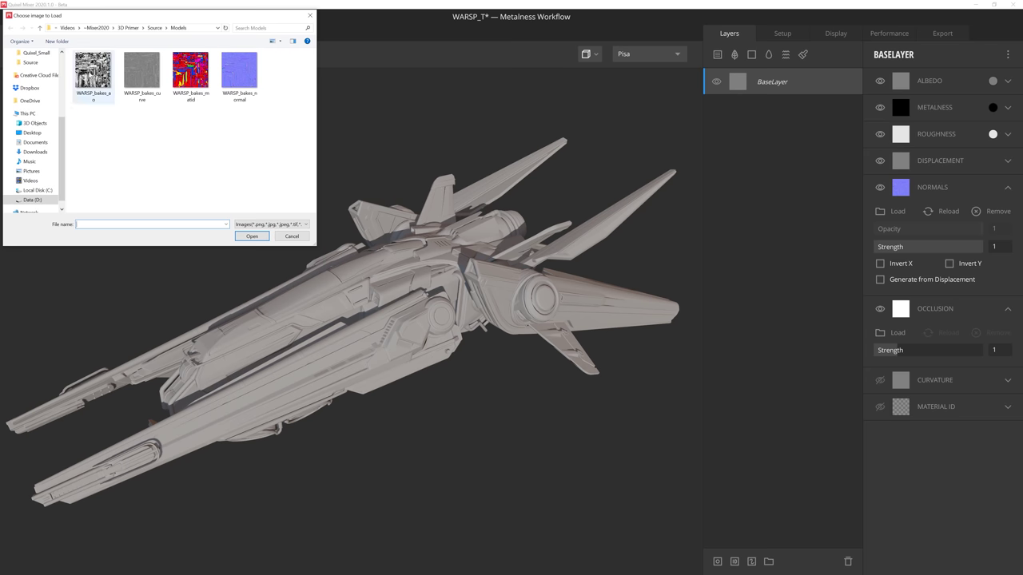
double_click(91, 76)
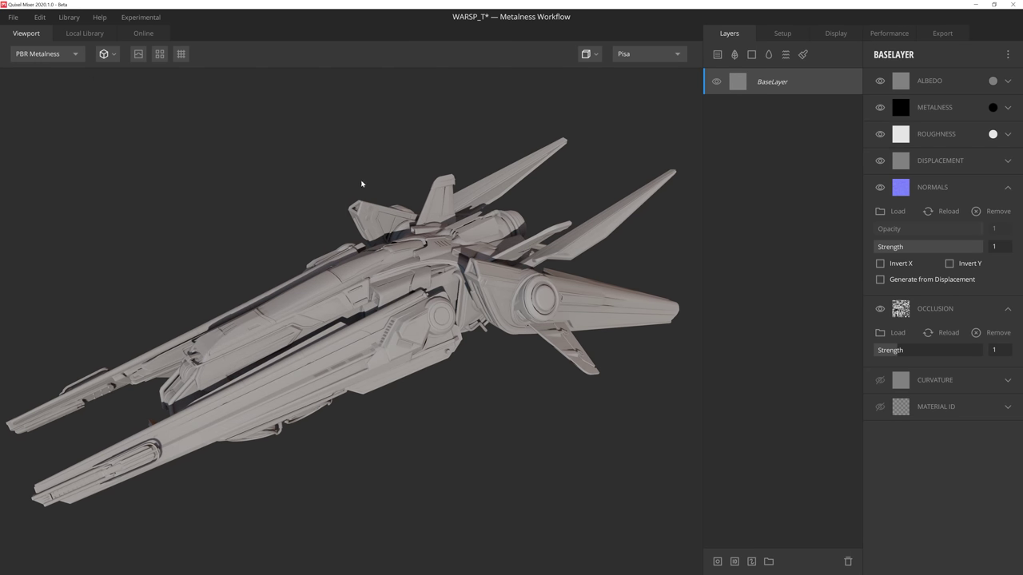
Step: Load WARSP_bakes_curve as the curvature map of the BaseLayer
click(896, 384)
click(894, 404)
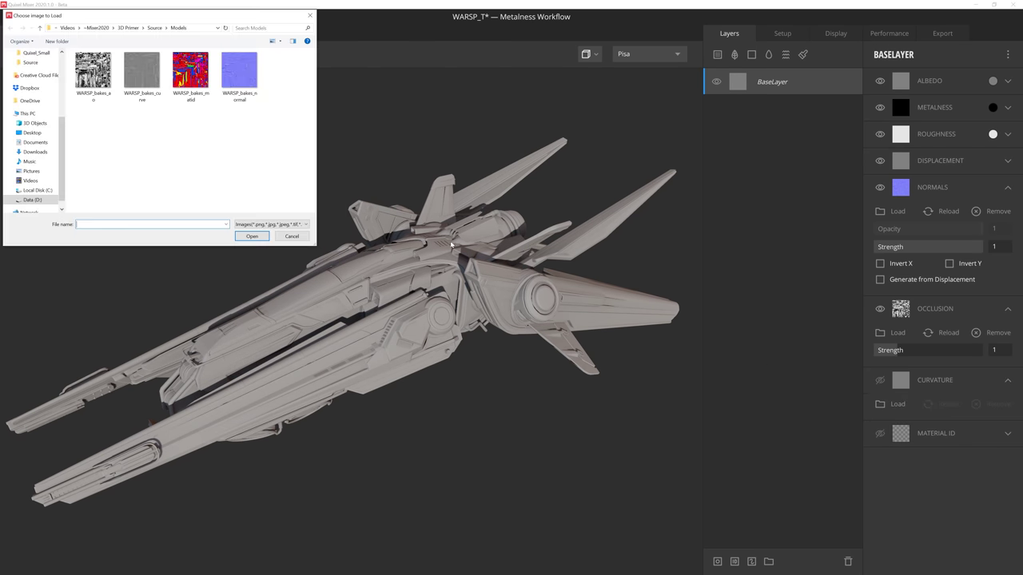
double_click(145, 80)
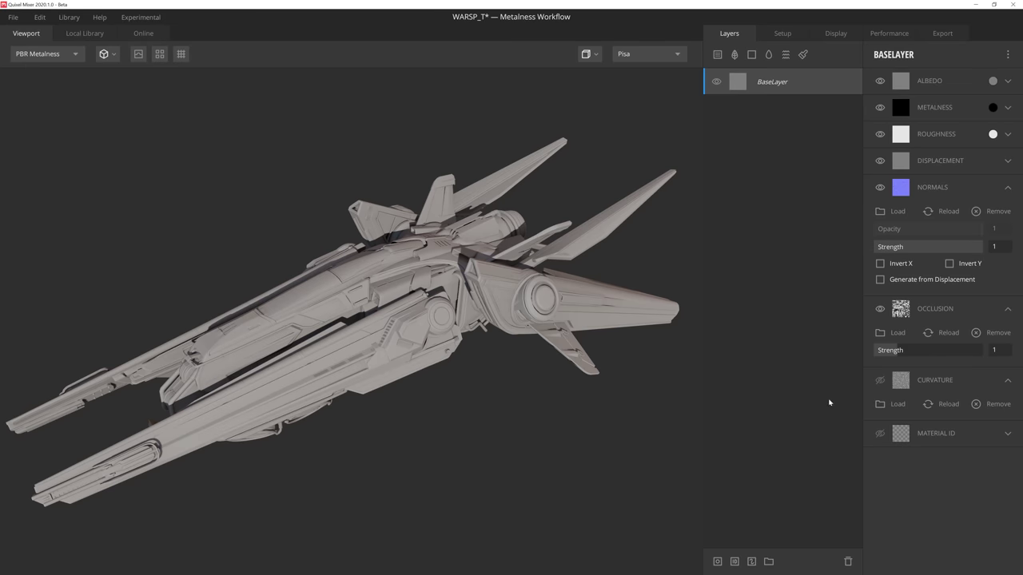
Step: Load WARSP_bakes_matid as the material ID map of the BaseLayer
click(1007, 433)
click(894, 457)
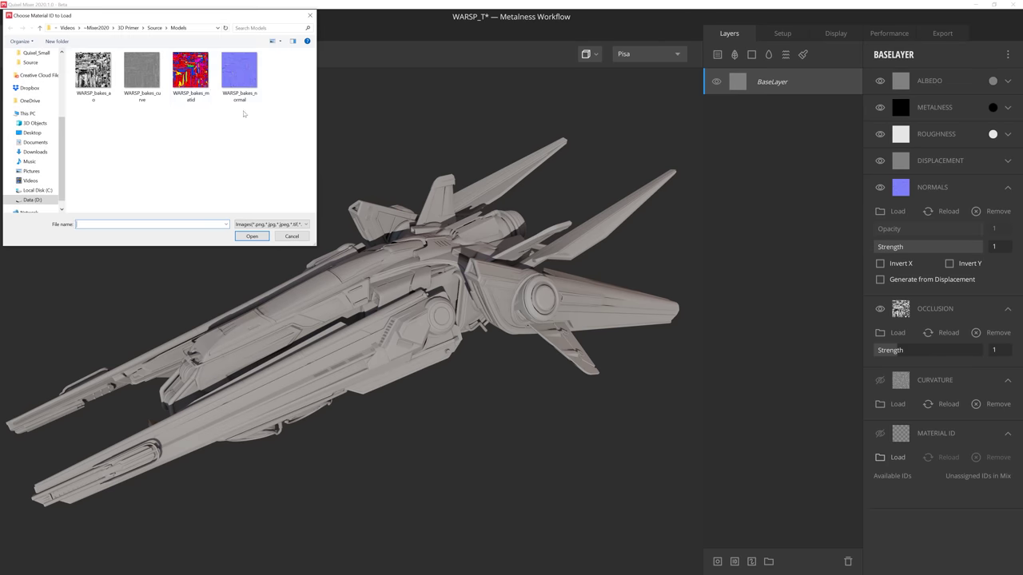
click(195, 73)
double_click(195, 74)
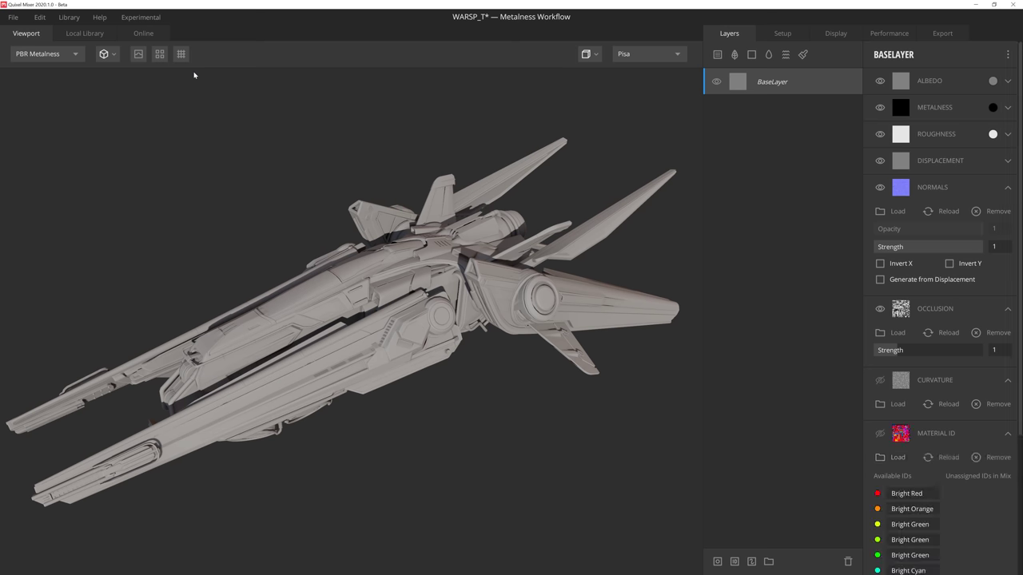
Step: View the spaceship's Material ID channel in the viewport, then return to the PBR Metalness view
click(70, 53)
click(59, 182)
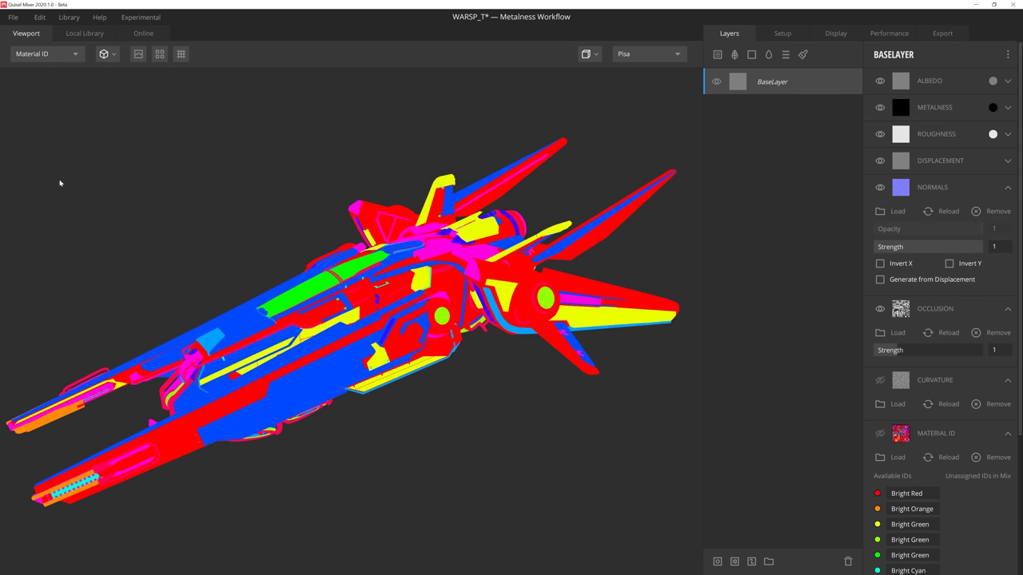
click(48, 53)
click(58, 72)
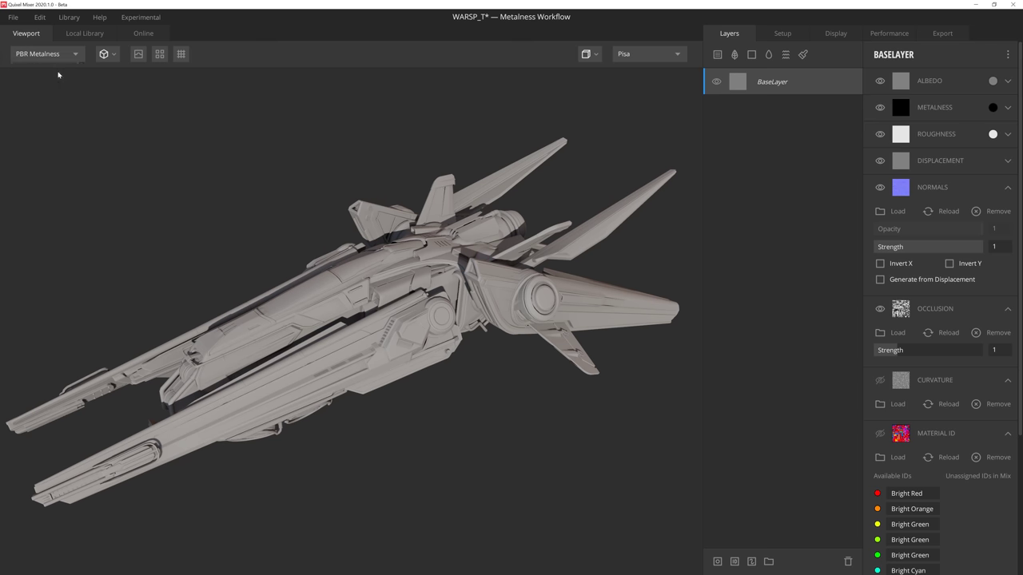
key(m)
key(ctrl+y)
Step: Search the local surface library for iron and add the Iron material as a layer above the BaseLayer
click(716, 55)
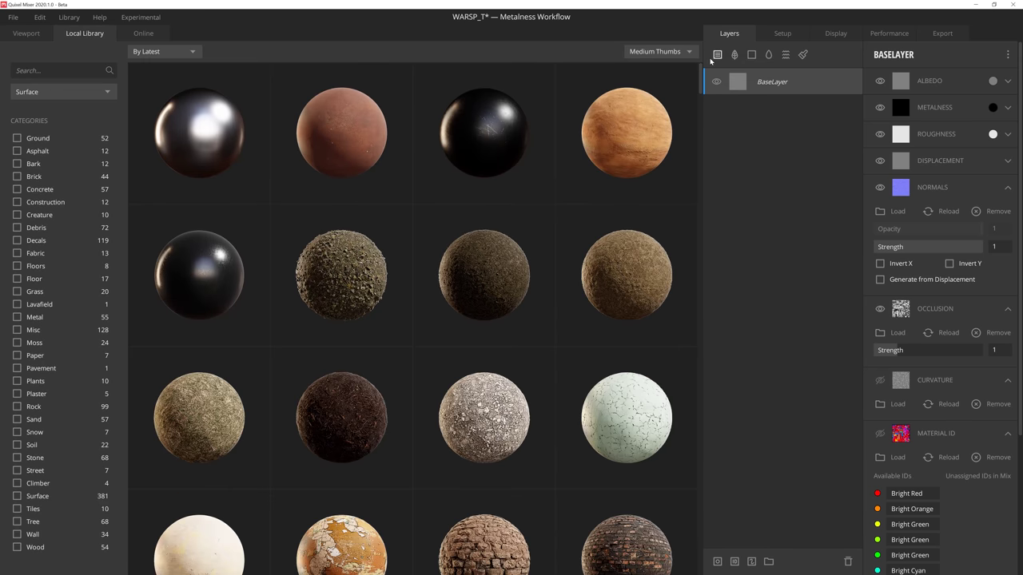
click(43, 70)
text(iron)
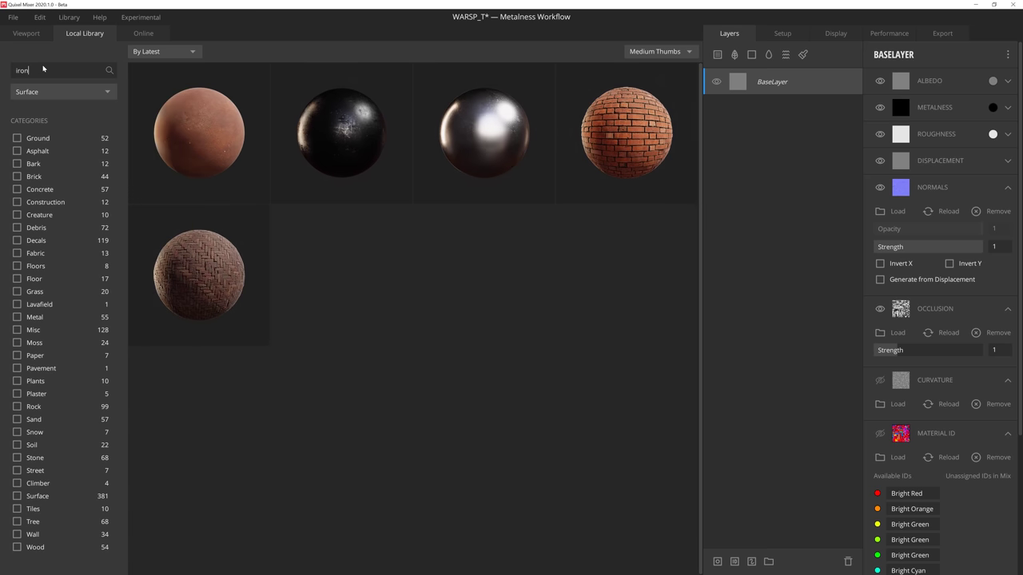
click(506, 127)
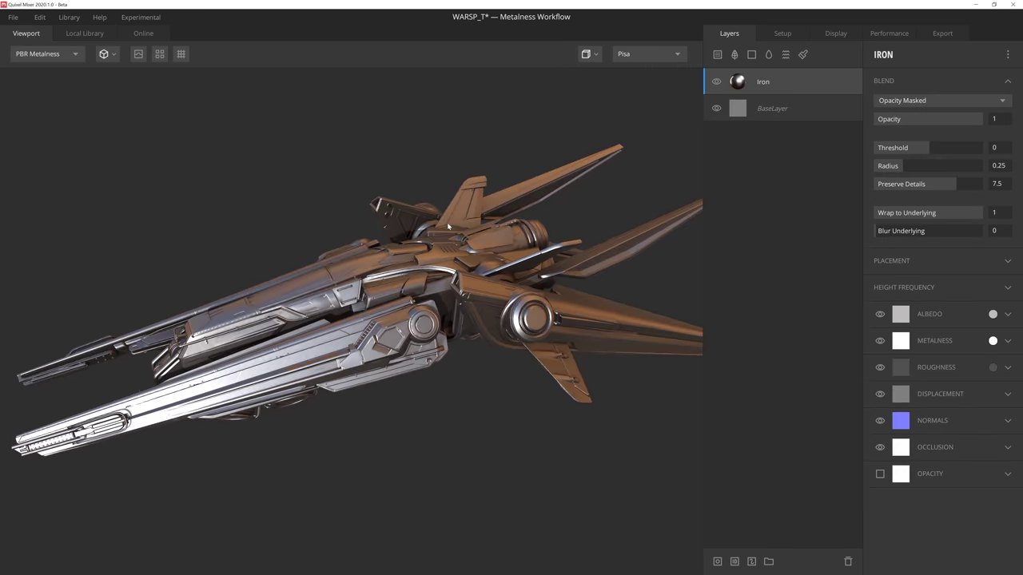
mouse_move(446, 226)
mouse_down()
mouse_move(479, 233)
mouse_move(460, 227)
mouse_move(483, 220)
mouse_move(458, 231)
mouse_up()
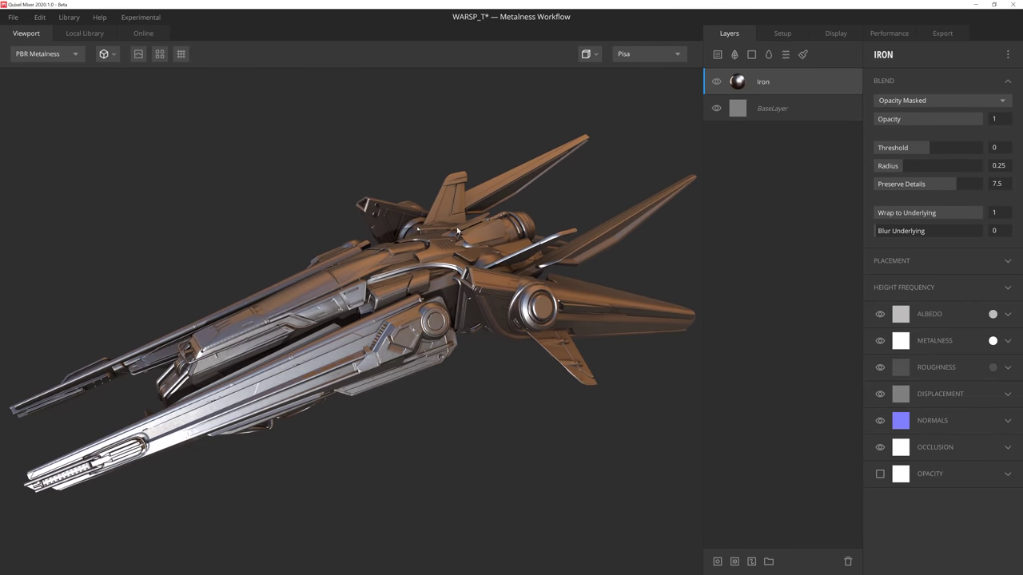
Step: Search the local surface library for Metal and add the Rusted Painted Metal 2X2 surface above the Iron layer
click(717, 55)
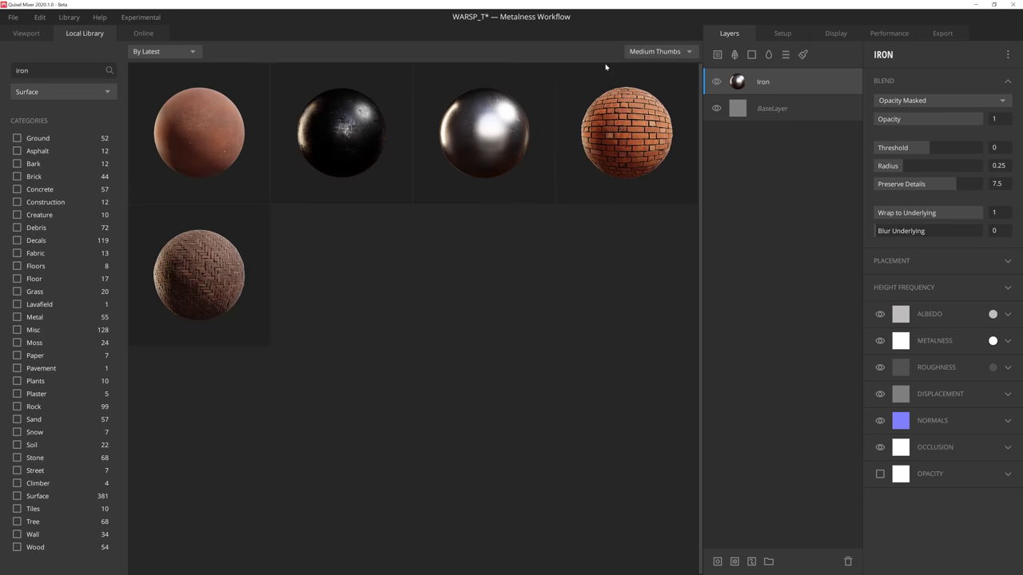
click(69, 75)
text(Metal)
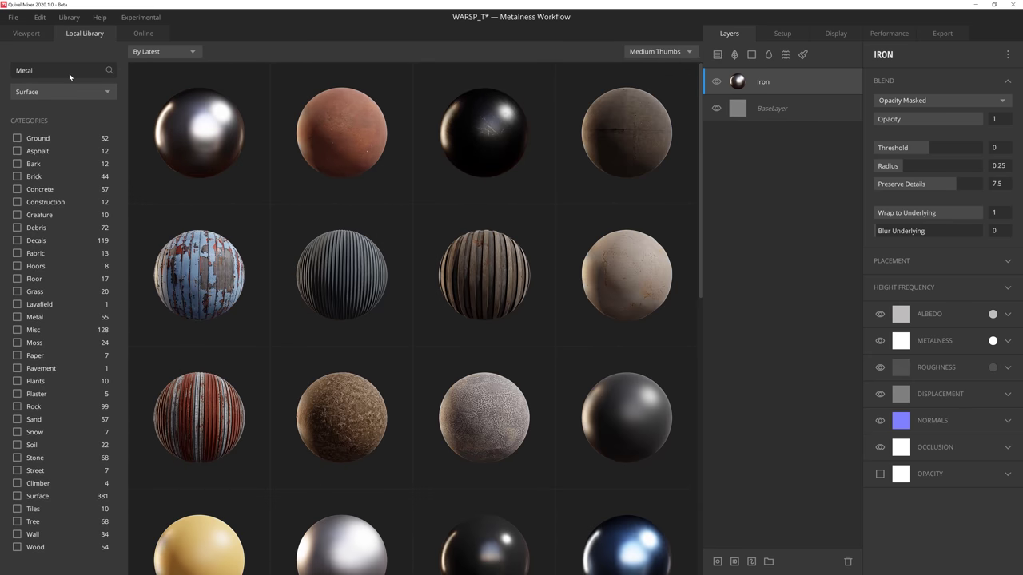
click(590, 285)
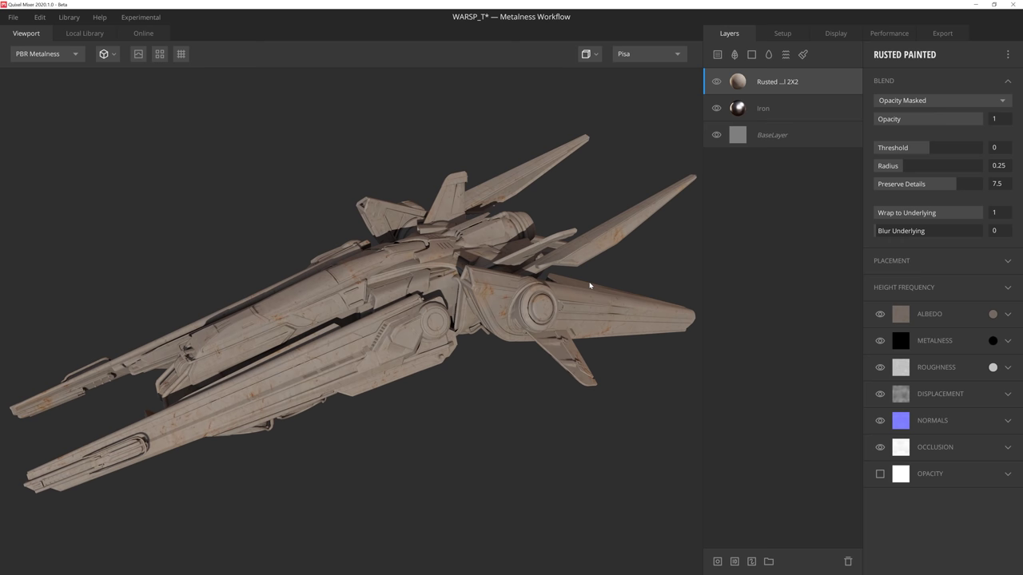
Step: Set the Rusted Painted layer's albedo color to light gray B2ACA6 and its roughness color to 8C8C8C
click(993, 314)
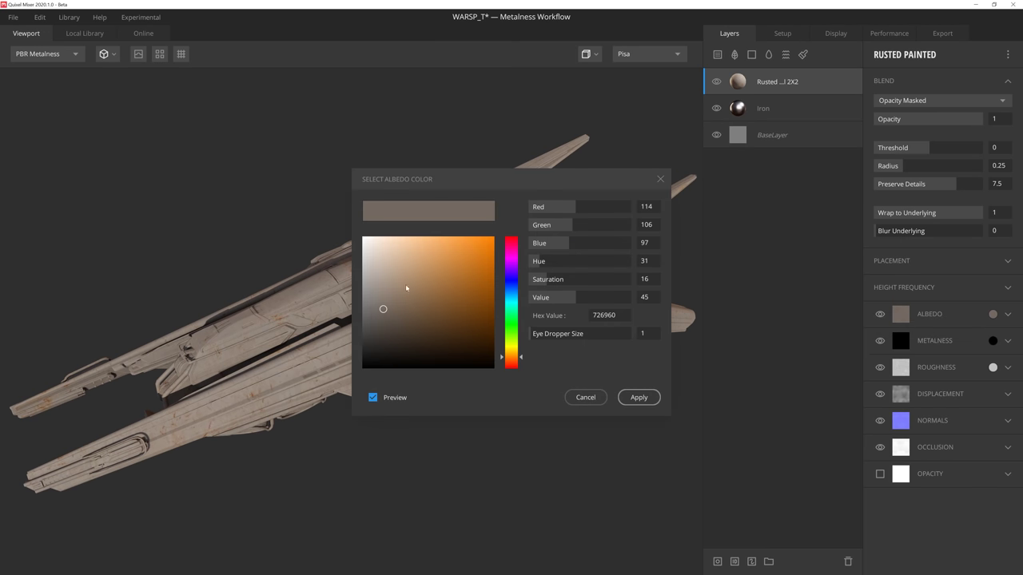
click(374, 266)
drag(374, 266, 372, 276)
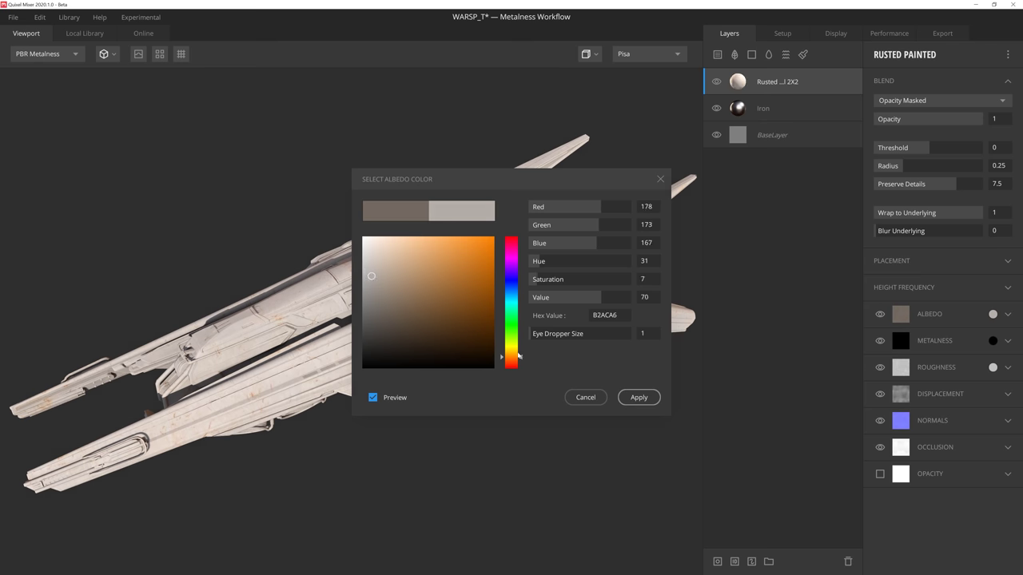
click(638, 397)
click(992, 367)
drag(361, 272, 362, 297)
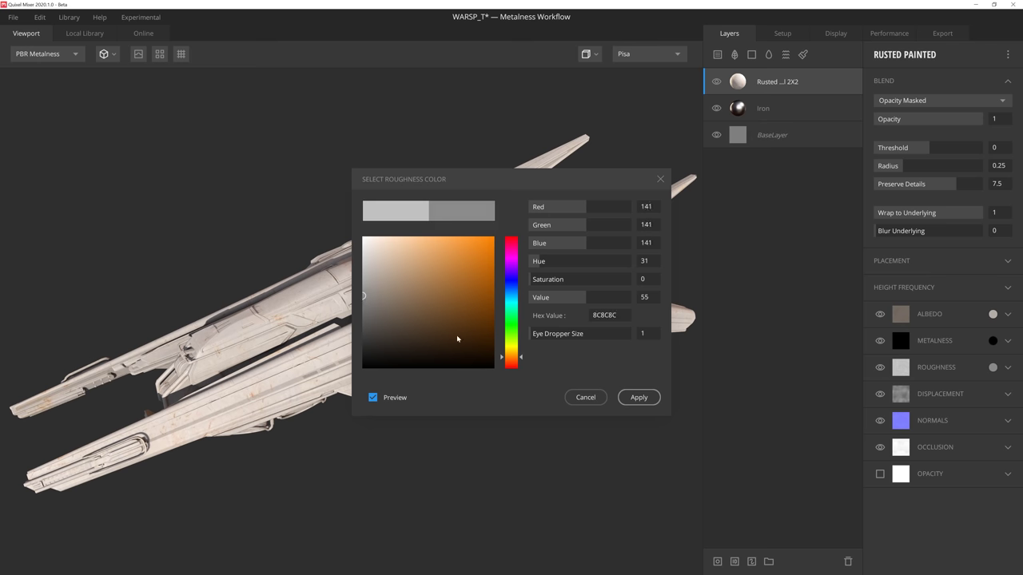
click(638, 397)
Step: Lower the normals strength of the Rusted Painted layer to about half
click(1007, 420)
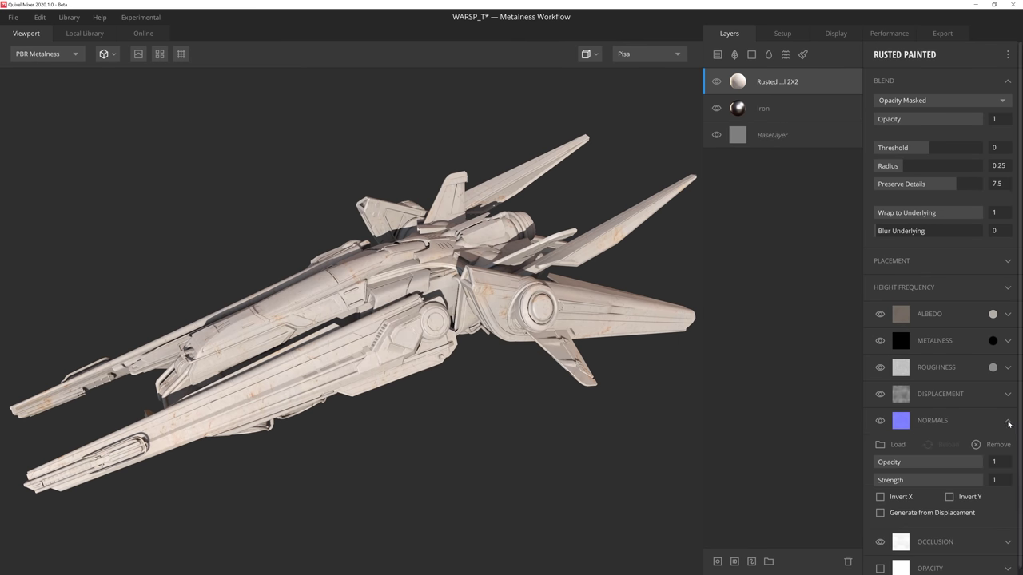
drag(981, 484, 928, 485)
click(1008, 422)
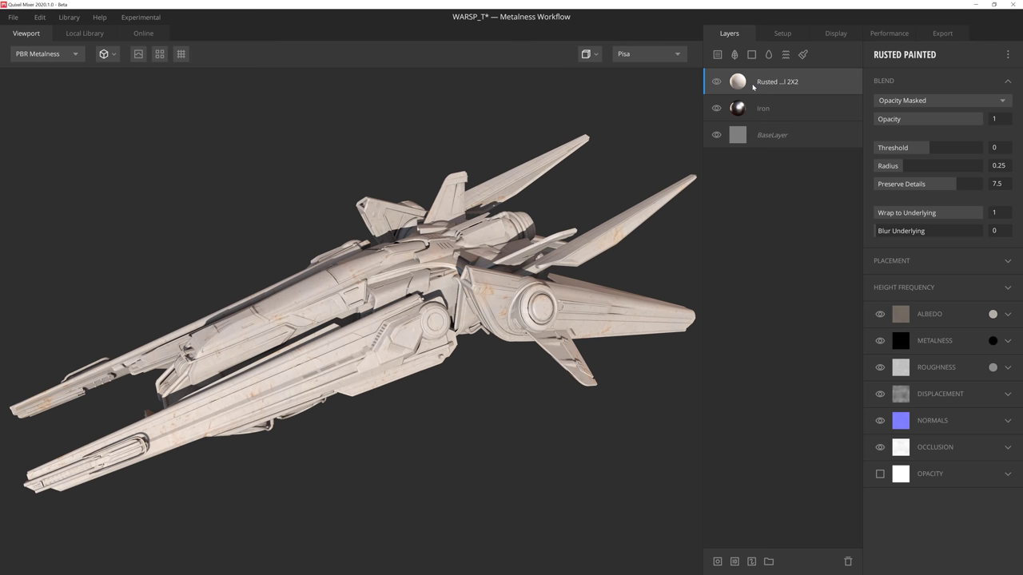
Step: Add a mask stack to the Rusted Painted layer with an inverted Curvature component set to Edges Only
click(717, 561)
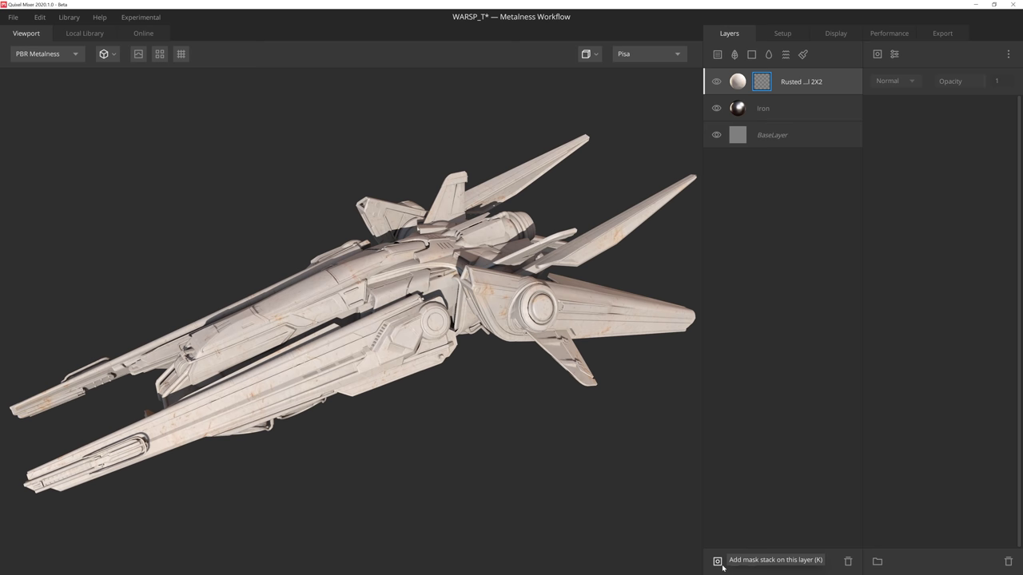
click(877, 54)
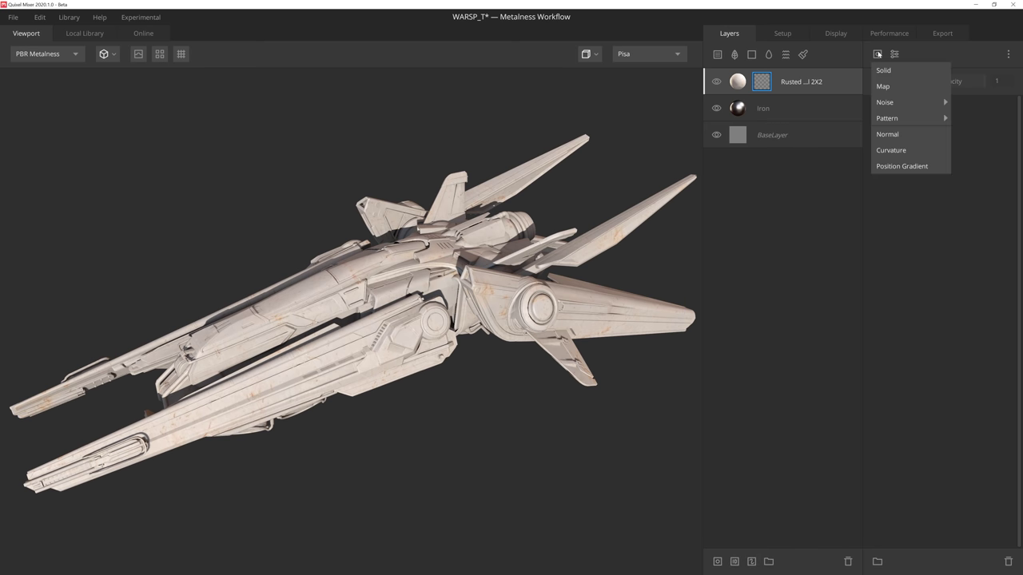
click(934, 159)
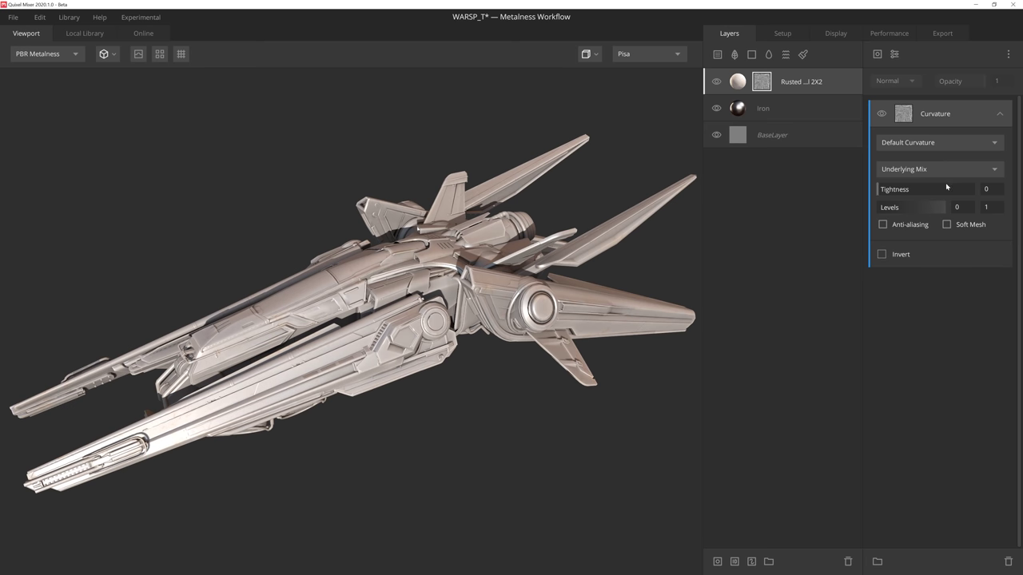
click(935, 142)
click(927, 174)
click(882, 254)
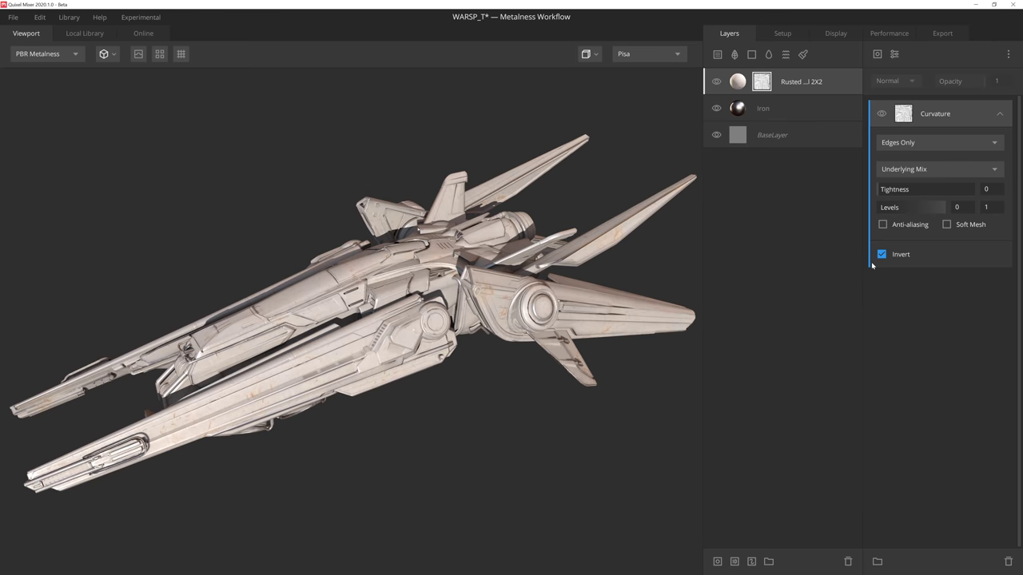
Step: Adjust the Curvature mask's levels to 0.175 and 0.405, previewing the layer mask on the model
key(m)
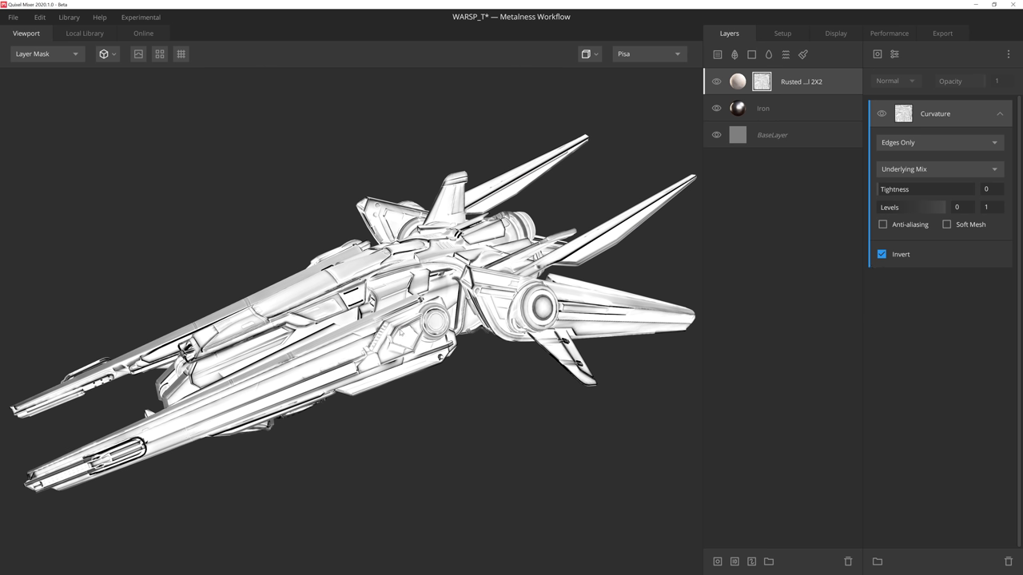
drag(945, 207, 903, 207)
drag(890, 207, 889, 208)
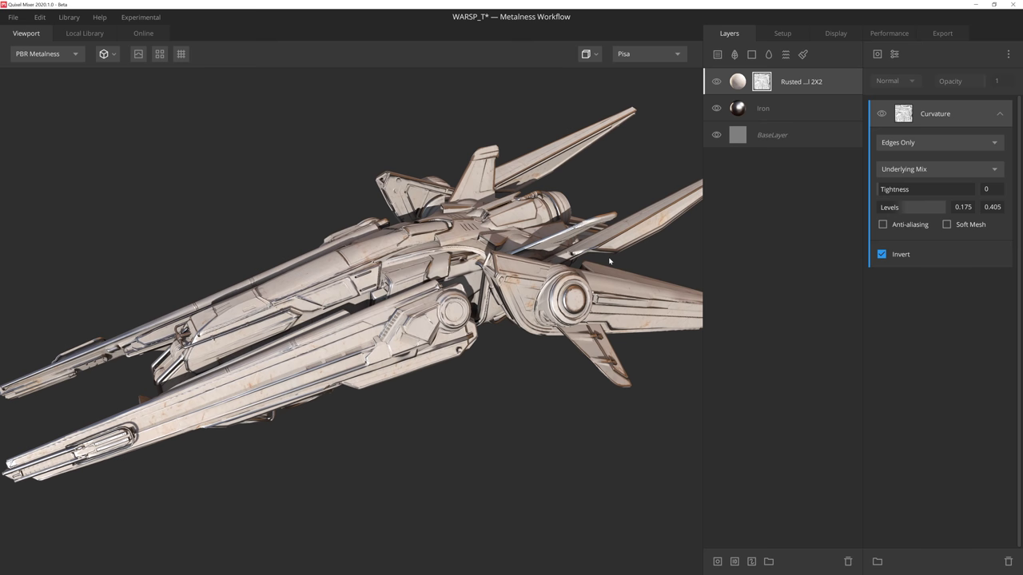
Step: Add a Solid layer above the Rusted Painted layer and give it a dark gray albedo color
click(751, 54)
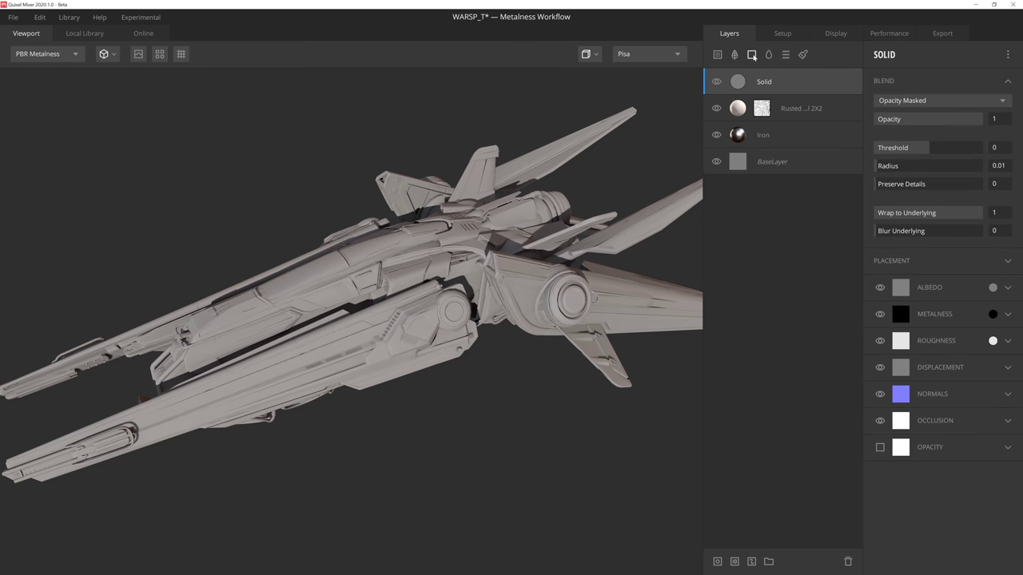
click(992, 286)
drag(364, 310, 363, 344)
click(631, 398)
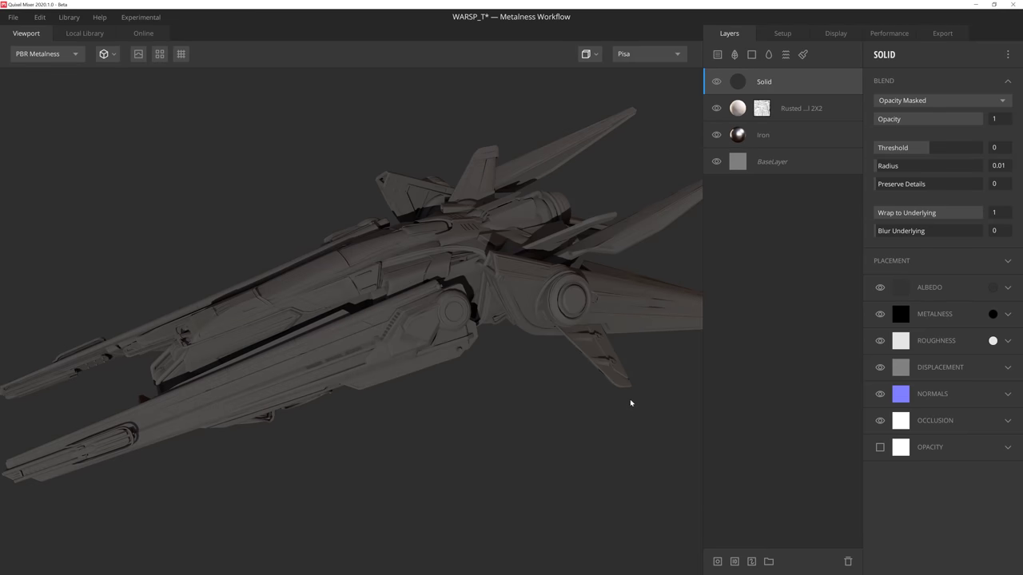
Step: Mask the Solid layer with a Map component that uses the BaseLayer's AO as its layer map
click(717, 561)
click(877, 53)
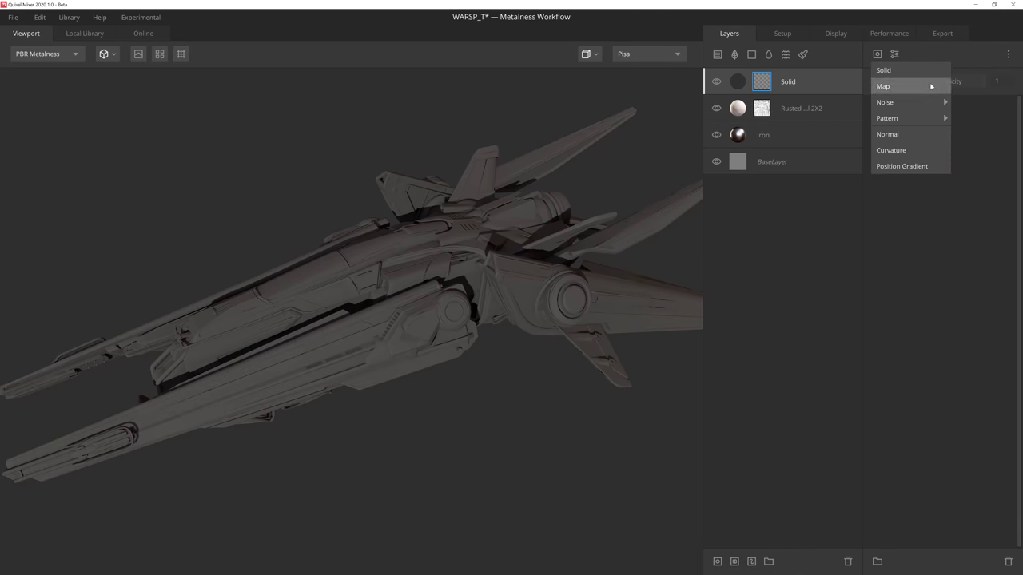
click(931, 86)
click(959, 142)
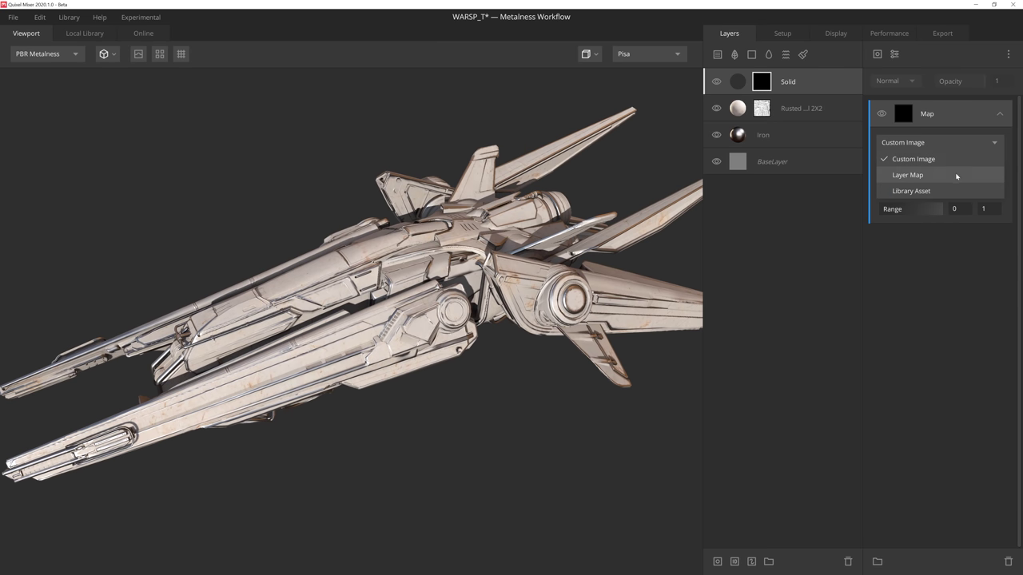
click(959, 172)
click(969, 173)
click(944, 230)
click(951, 191)
click(897, 271)
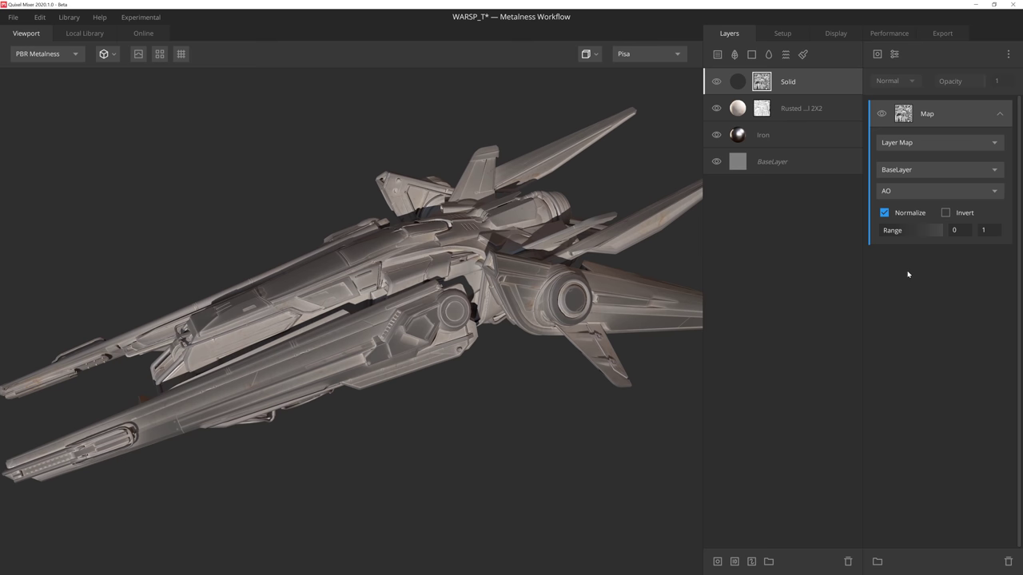
Step: Invert the AO map mask and set its range to 0.431 and 0.767, checking the wing joint up close
click(946, 213)
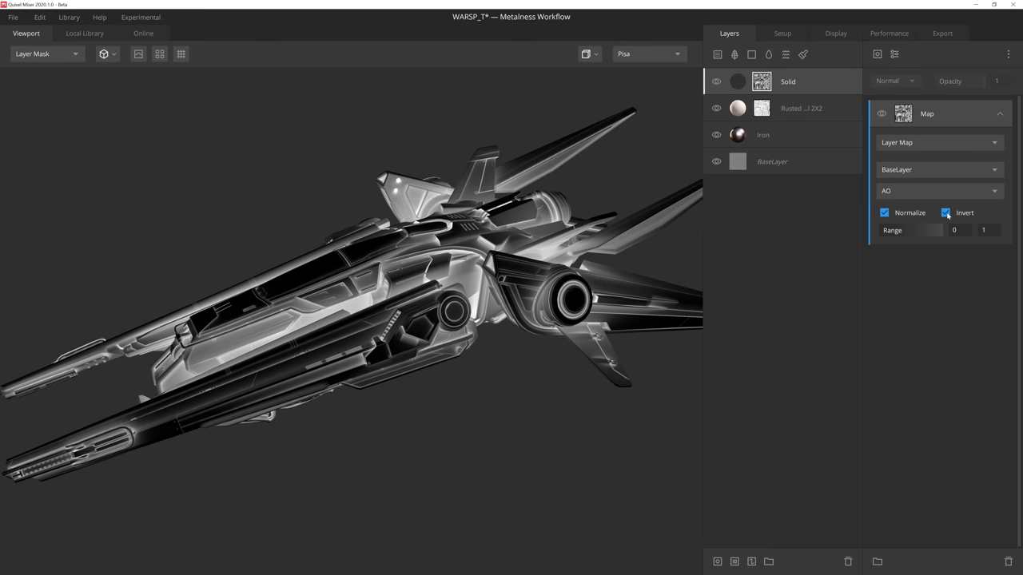
drag(882, 230, 930, 229)
key(m)
scroll(623, 280, up, 3)
middle_drag(623, 280, 480, 277)
drag(479, 277, 512, 292)
mouse_move(930, 230)
mouse_down()
mouse_move(906, 231)
mouse_move(928, 231)
mouse_up()
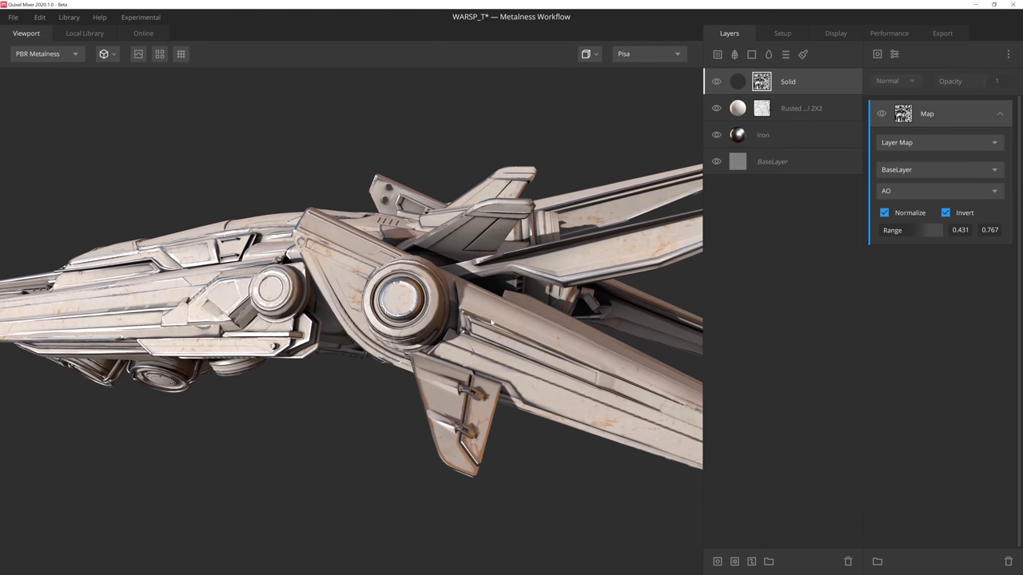
Step: Add a second Map component to the Solid layer's mask, using the Iron layer's Roughness as its layer map
click(877, 53)
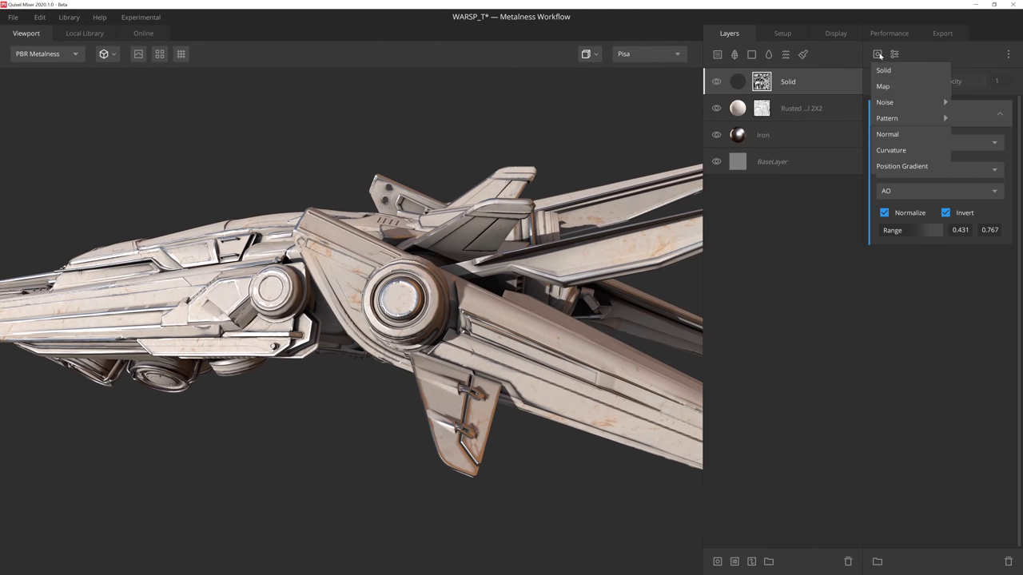
click(919, 84)
click(945, 151)
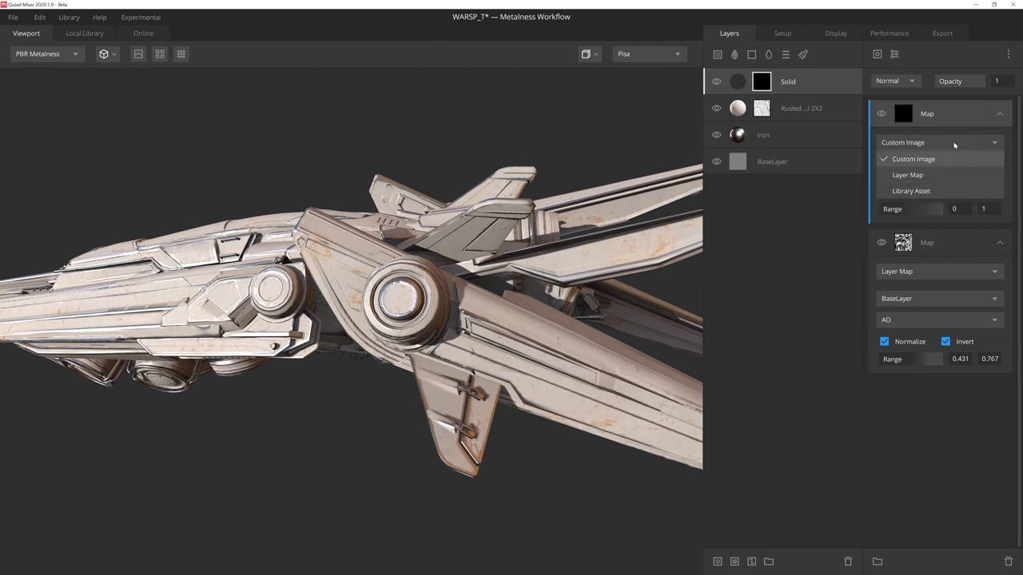
click(950, 175)
click(953, 171)
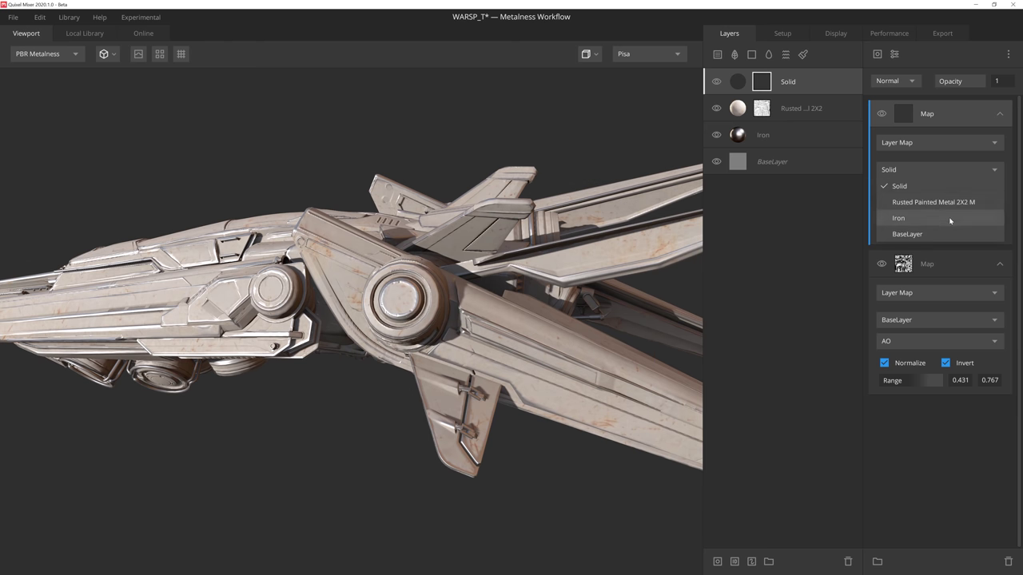
click(952, 218)
click(964, 195)
click(935, 240)
Step: Set the Iron Roughness map's blend mode to Multiply and its range to 0.142 and 0.629, checking the mask on the ship
click(905, 82)
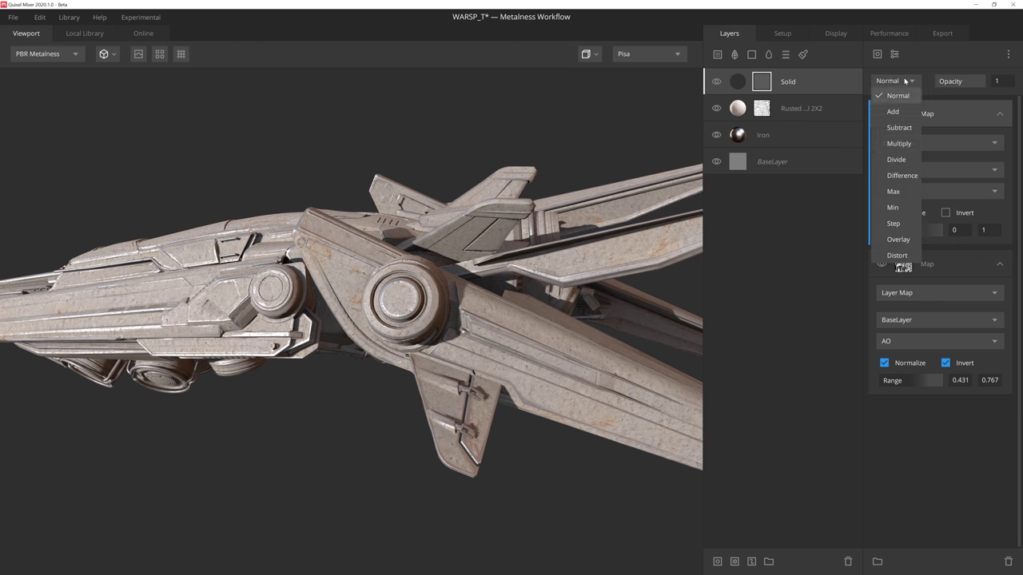
click(898, 143)
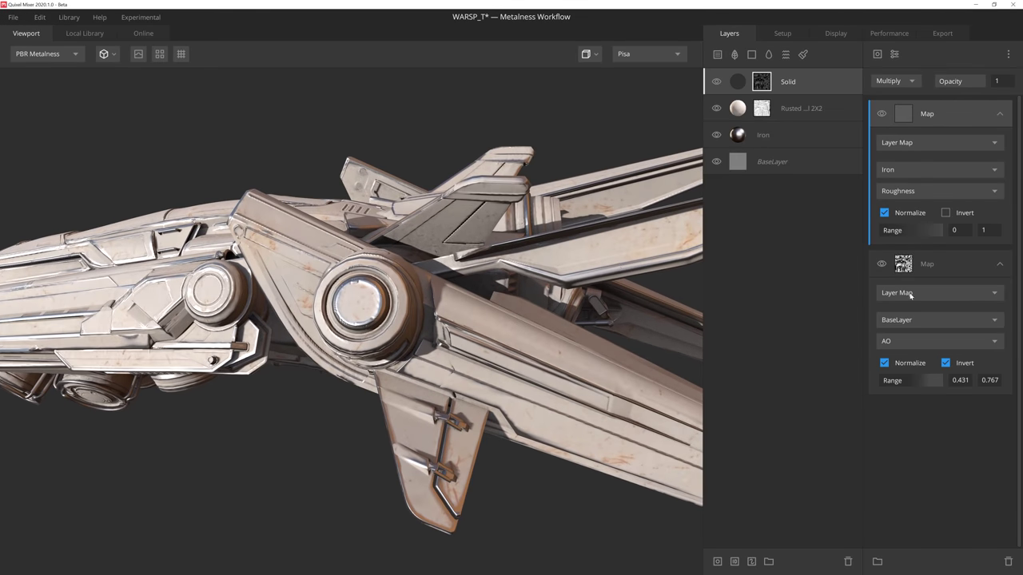
drag(941, 230, 885, 231)
key(m)
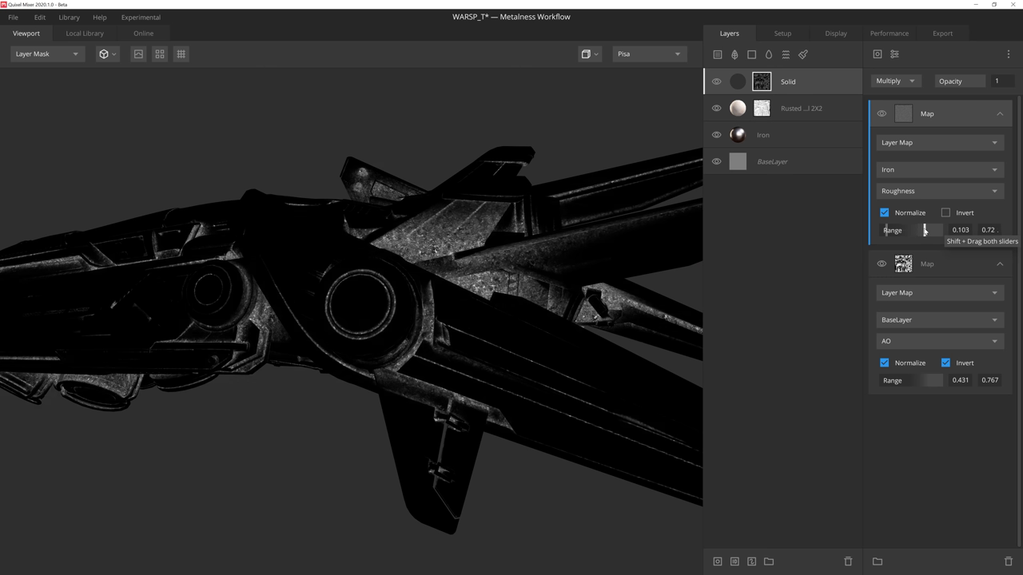
drag(923, 230, 888, 230)
key(m)
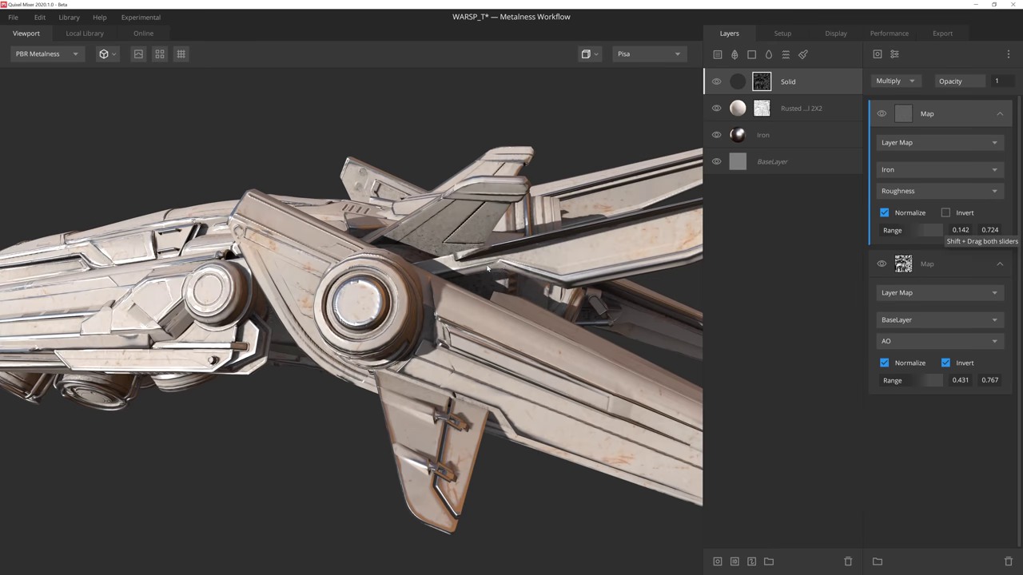
drag(487, 268, 472, 295)
drag(923, 230, 918, 230)
drag(399, 281, 591, 351)
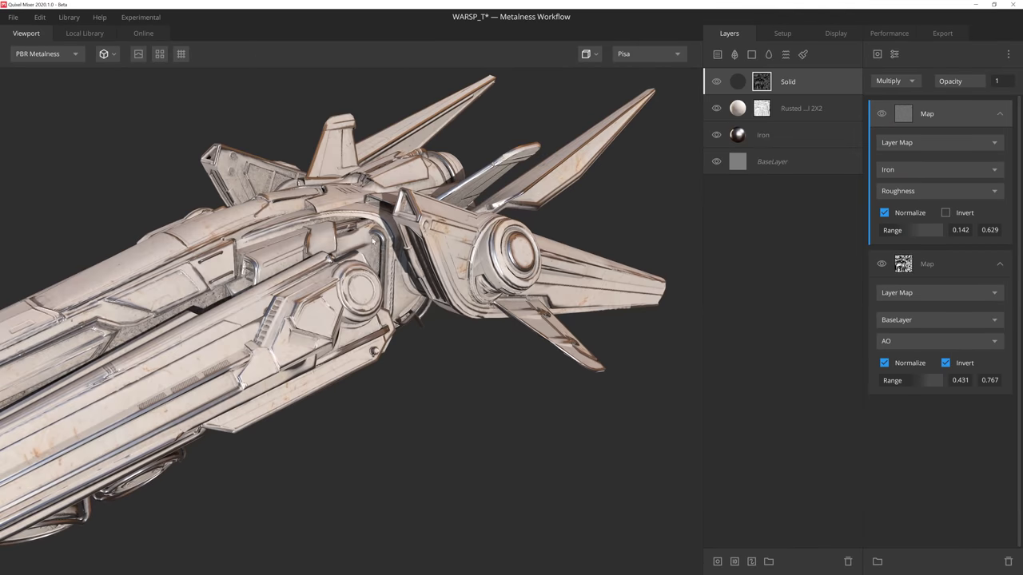
drag(392, 297, 491, 188)
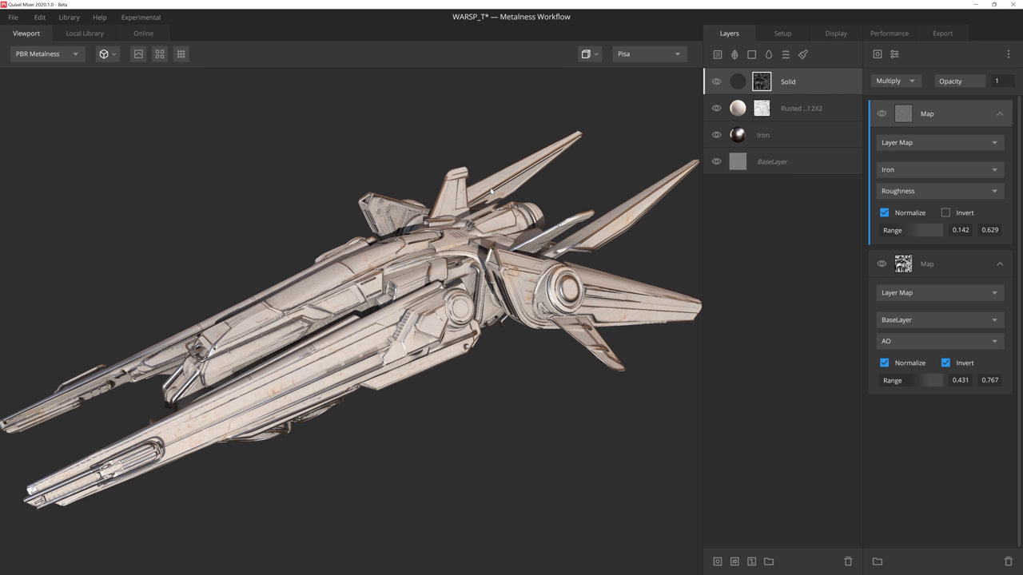
Step: Group the Solid, Rusted Painted Metal and Iron layers and name the group Base Painted Metal
click(819, 88)
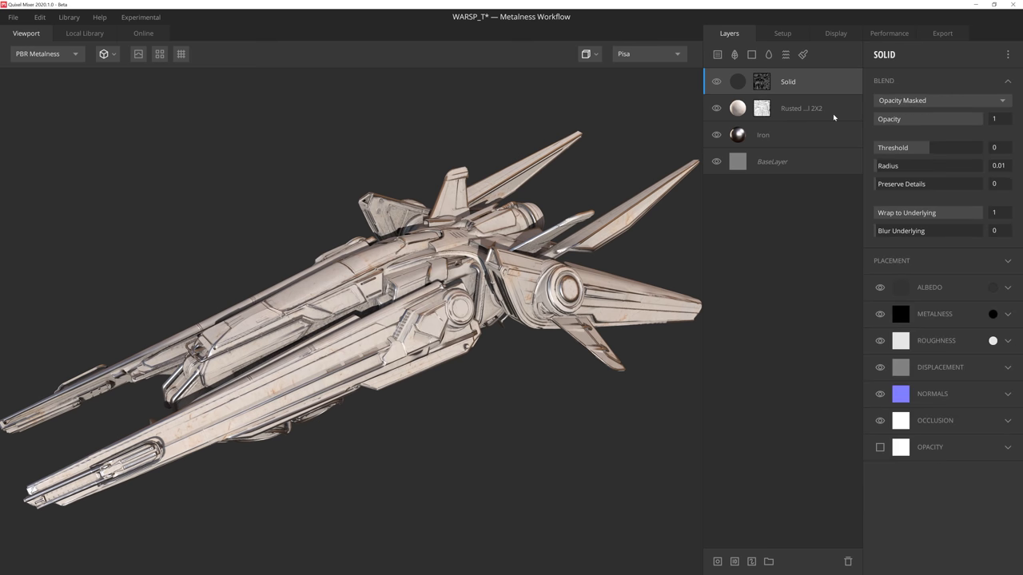
click(832, 114)
click(828, 140)
key(ctrl+g)
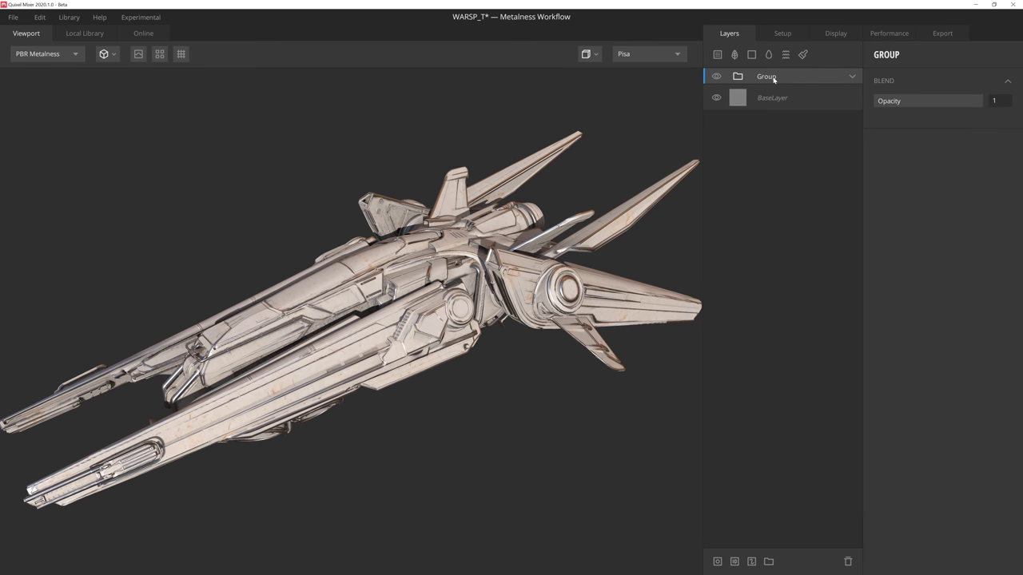
double_click(765, 76)
text(Base Painted Metal)
key(Return)
Step: Export the group as a smart material named Base Painted Metal
right_click(822, 76)
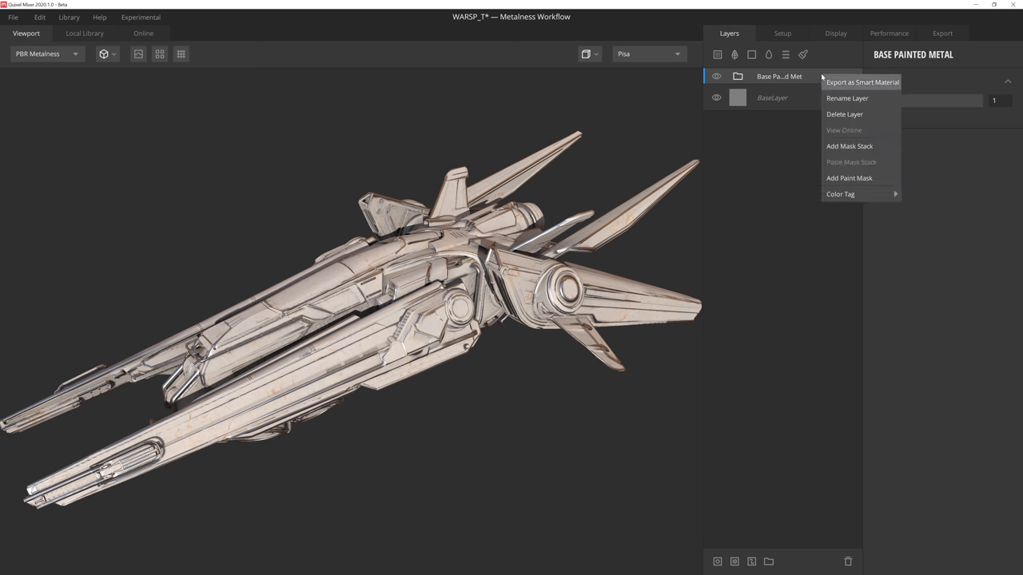
click(861, 83)
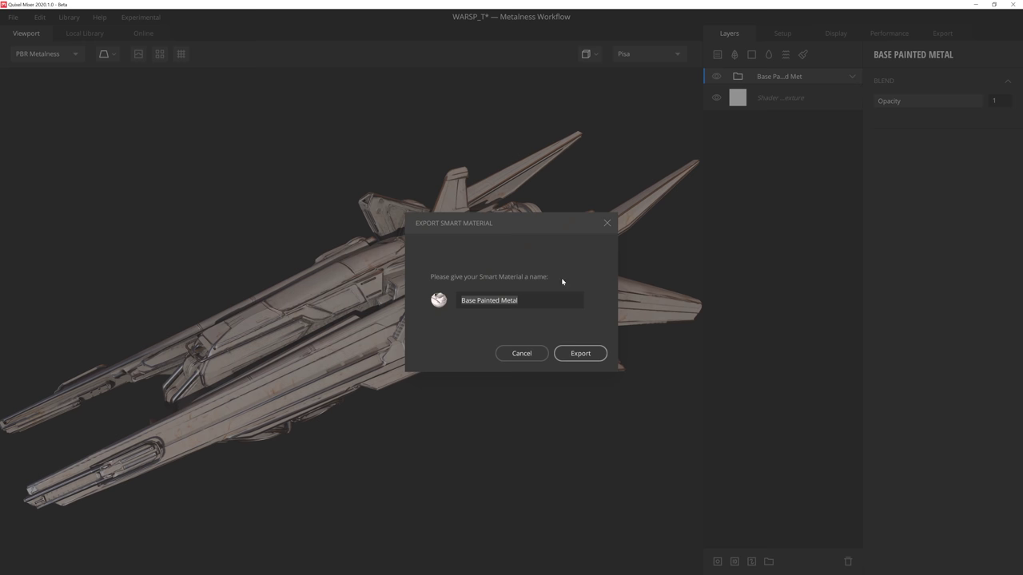
click(599, 354)
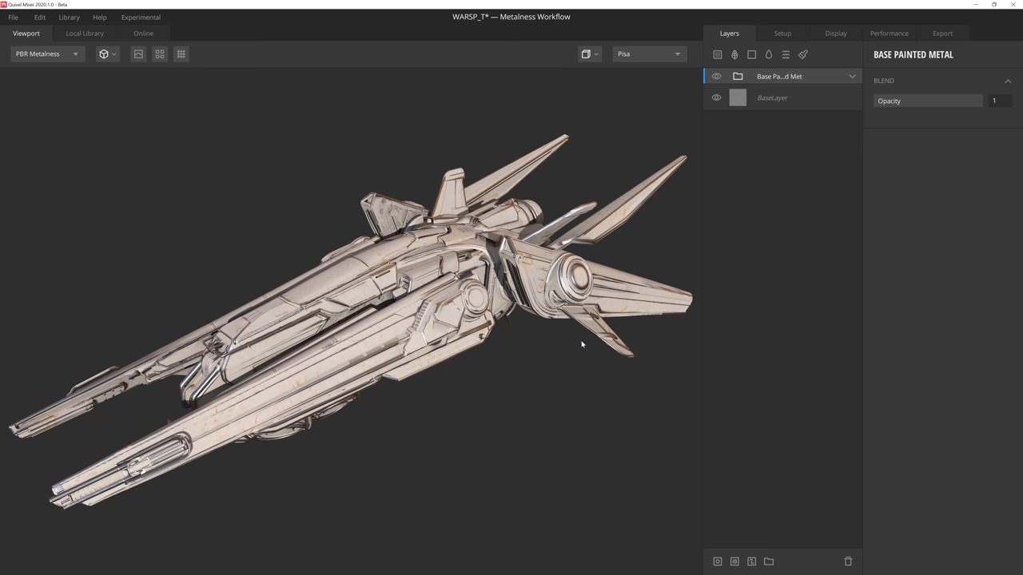
Step: Add a Material ID mask to the Base Painted Metal group and limit it to the Bright Red areas
click(733, 561)
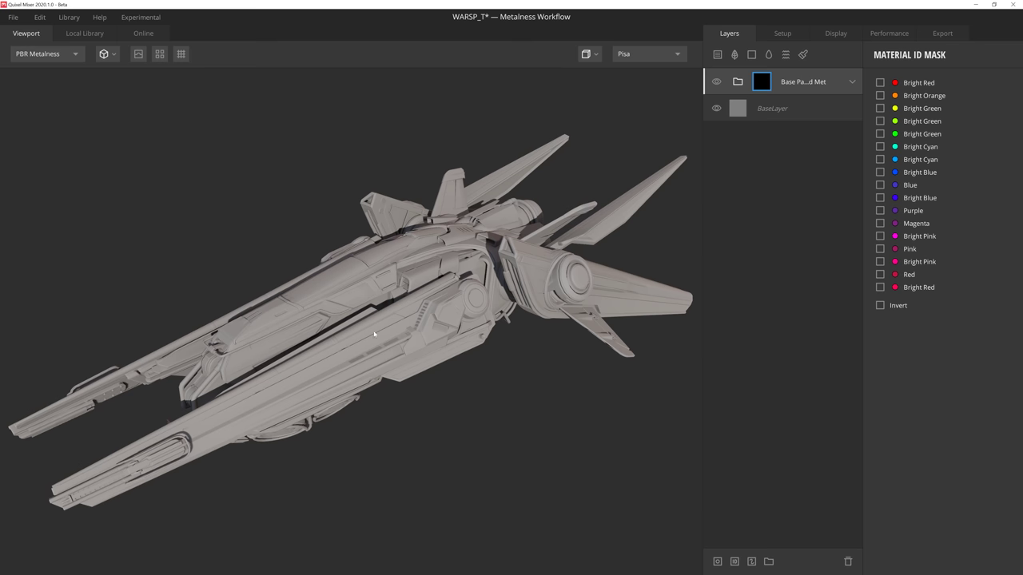
key(c)
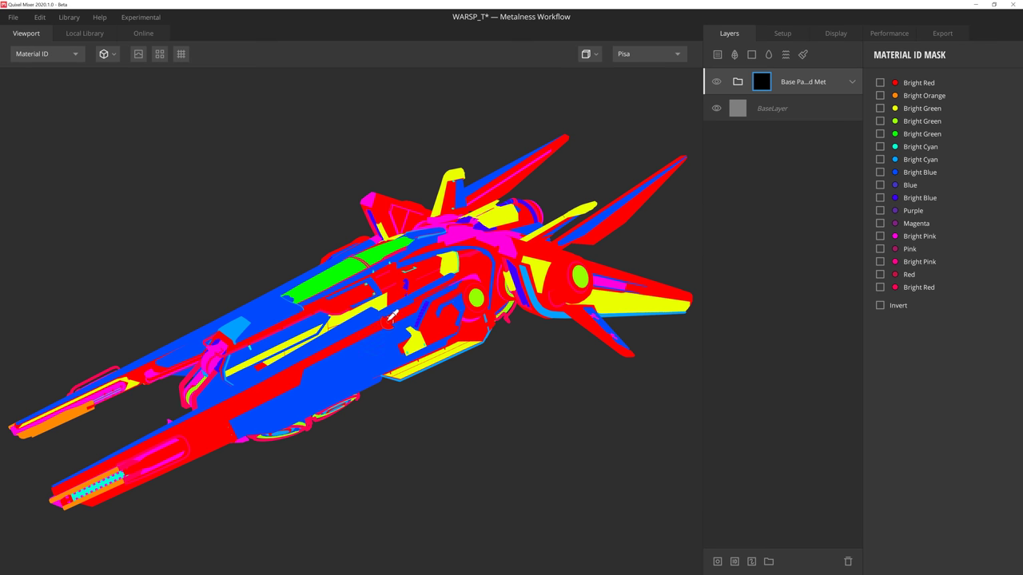
click(391, 314)
scroll(392, 333, up, 5)
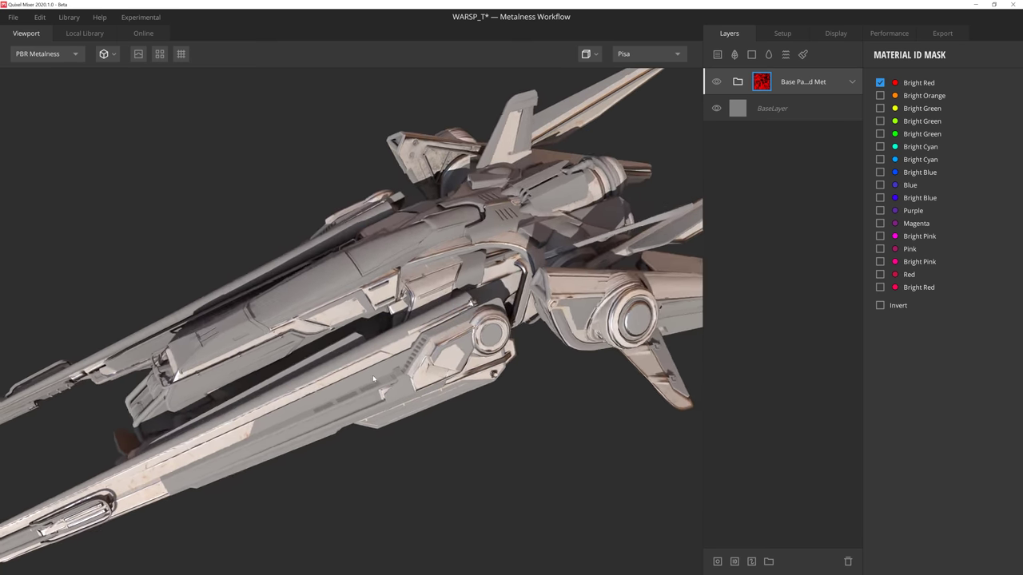
scroll(373, 379, down, 5)
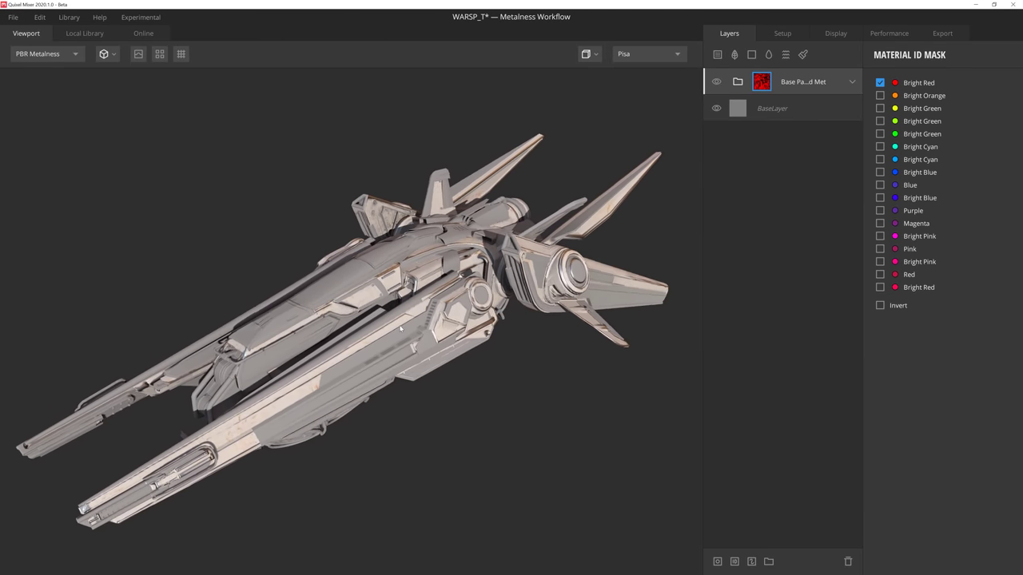
drag(400, 328, 395, 334)
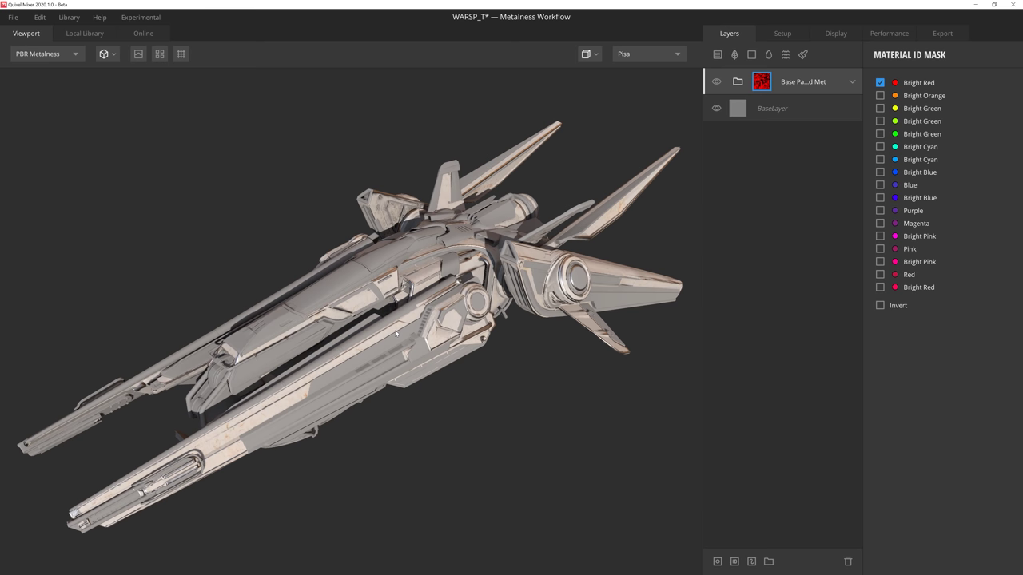
Step: Filter the local library to smart materials and add Blue Plastic above the Base Painted Metal group
click(716, 54)
click(64, 92)
click(85, 203)
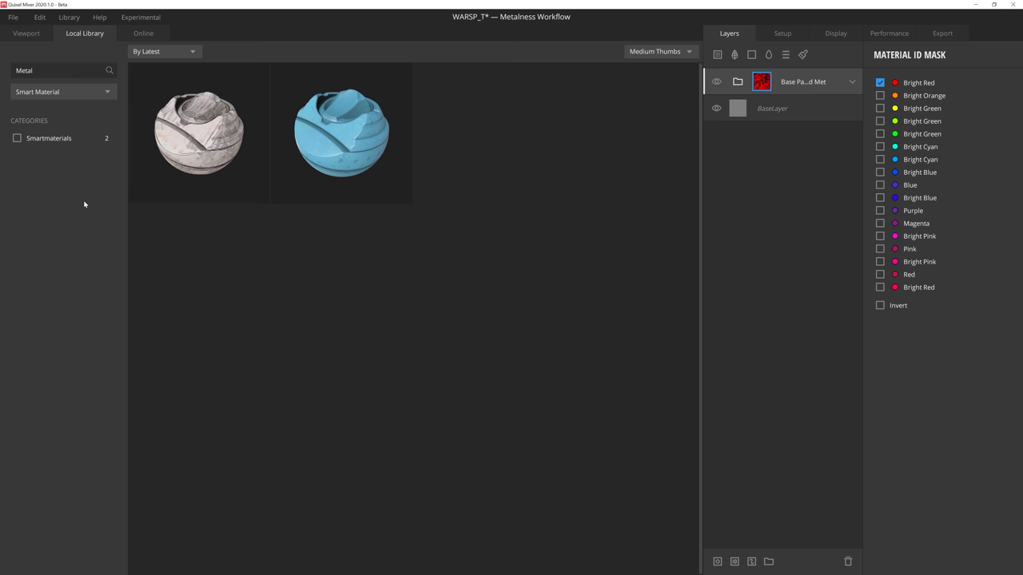
click(352, 142)
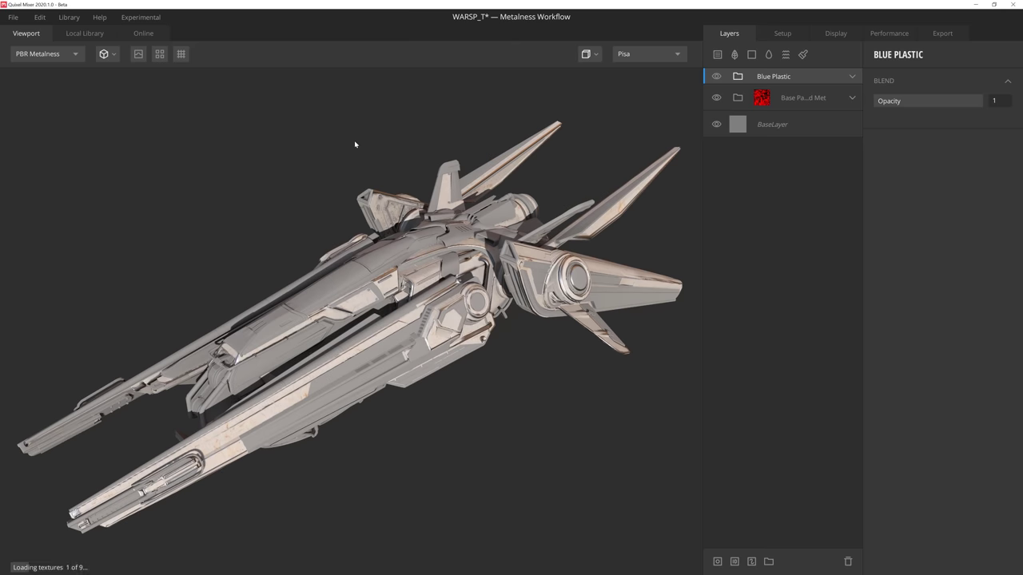
Step: Mask the Blue Plastic group by Material ID, using the yellow areas listed as the first Bright Green
click(734, 561)
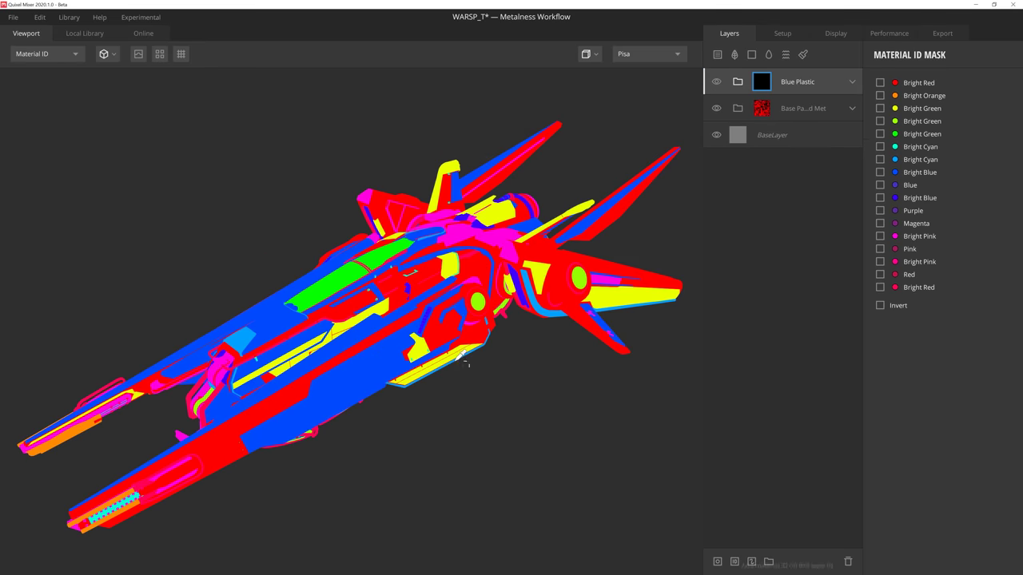
click(880, 108)
drag(433, 350, 426, 314)
Step: Review the albedo color of the Scratched layer in the Blue Plastic group and slightly lighten its roughness color
click(850, 82)
click(767, 162)
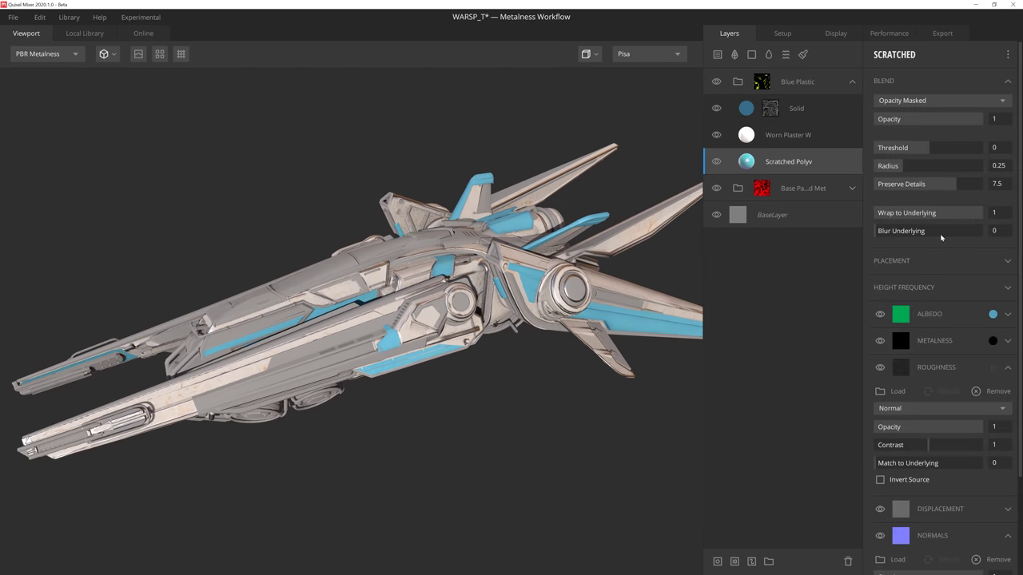
click(992, 314)
click(638, 397)
click(993, 366)
click(639, 397)
mouse_move(484, 372)
mouse_down()
mouse_move(448, 424)
mouse_move(490, 362)
mouse_up()
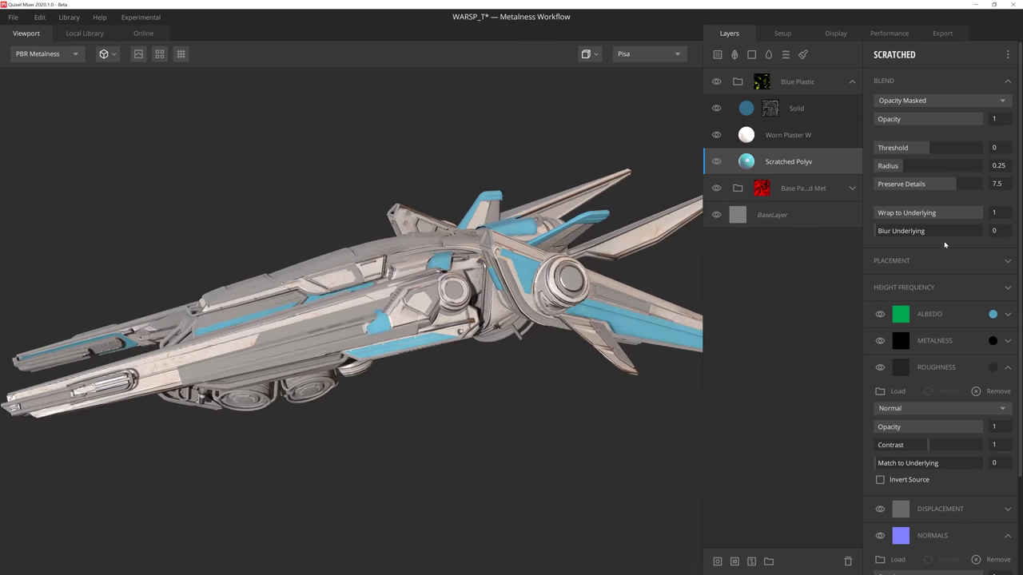
Step: Fine-tune the Curvature levels and the Blur amount in the mask of the Blue Plastic group's Solid layer
click(793, 108)
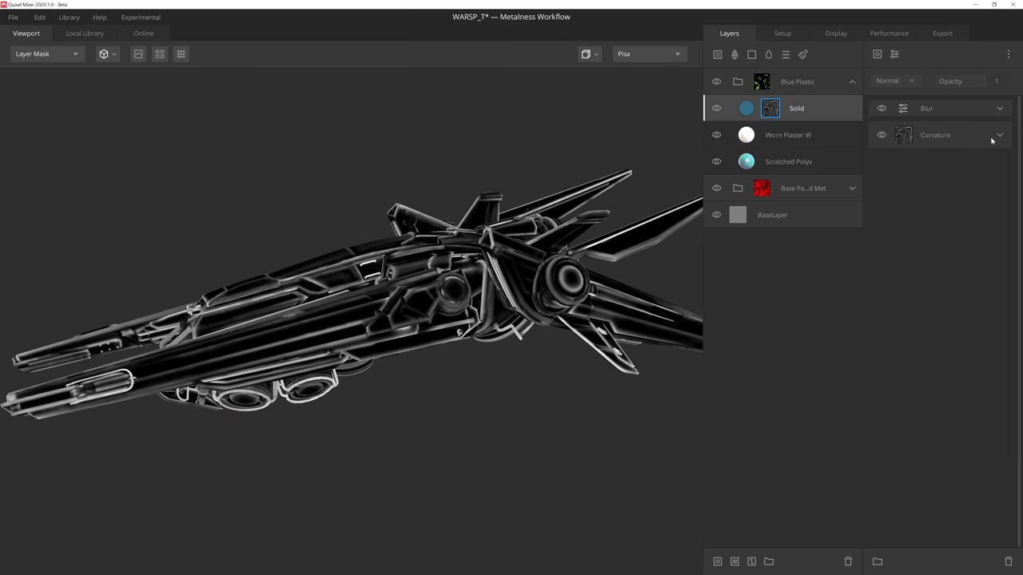
click(998, 136)
drag(884, 229, 881, 228)
drag(946, 229, 939, 228)
click(1000, 110)
drag(885, 152, 881, 153)
key(m)
drag(377, 326, 345, 345)
Step: Set the blue Solid layer's roughness opacity to 0.881 and darken its albedo color slightly
click(744, 108)
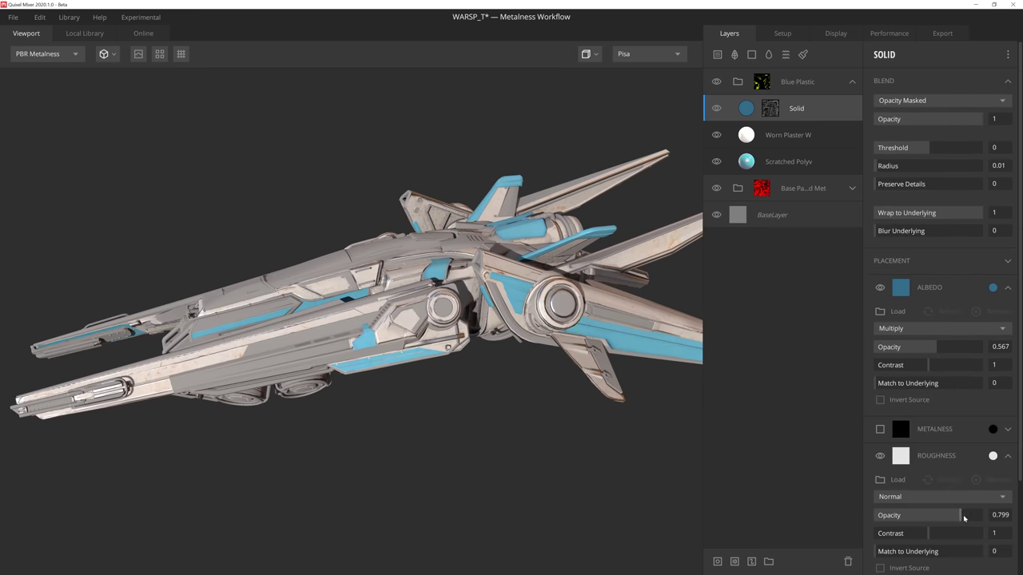
drag(962, 517, 970, 517)
click(993, 288)
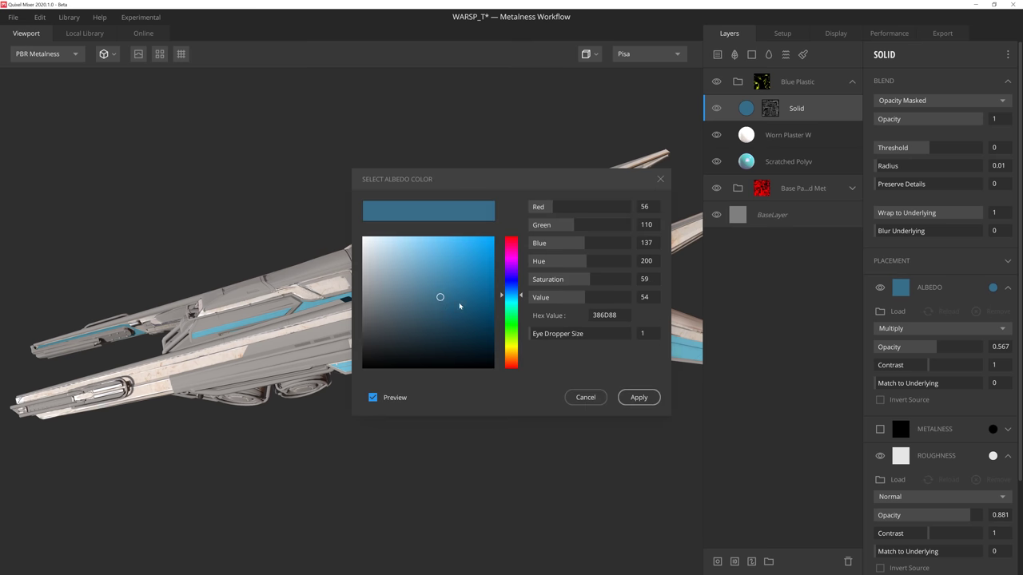
click(449, 308)
click(641, 397)
drag(523, 413, 581, 345)
Step: Add a Material ID mask to the Raw Metal group for the blue areas of the ship
key(c)
key(m)
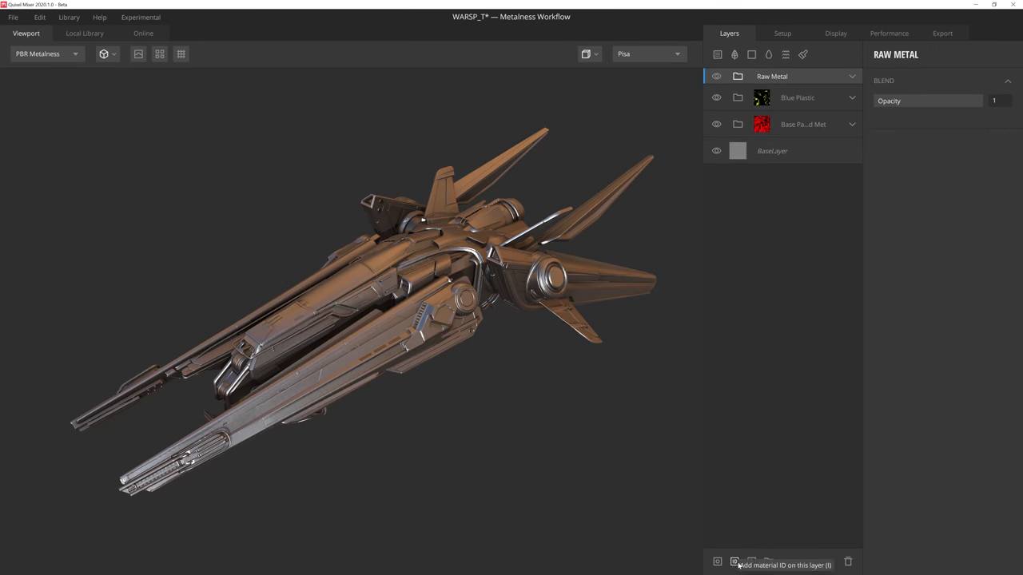
click(734, 561)
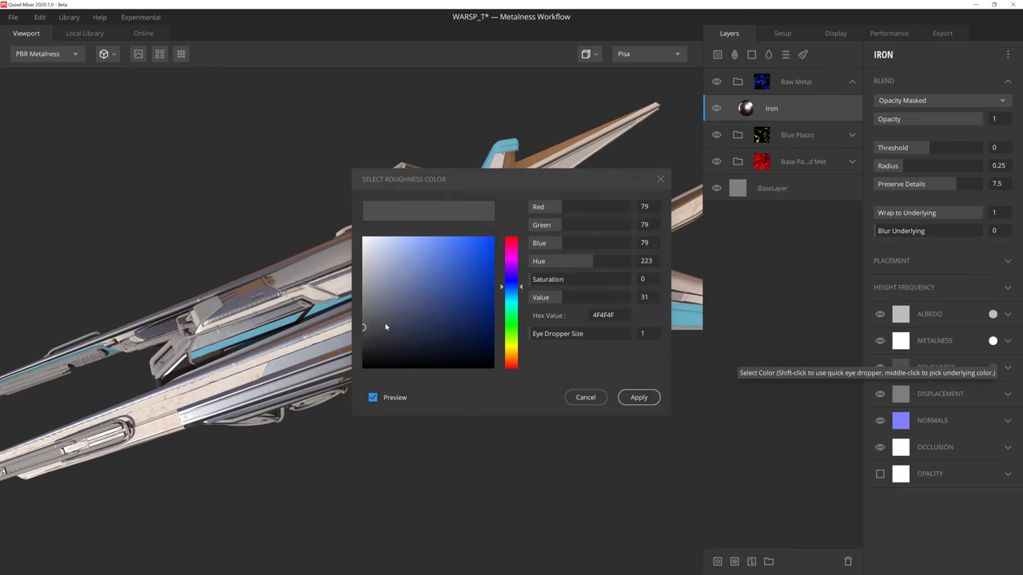
Step: Give the Raw Metal group's Solid layer a warm gray albedo without metalness, and mask it with a Curvature component
click(1007, 314)
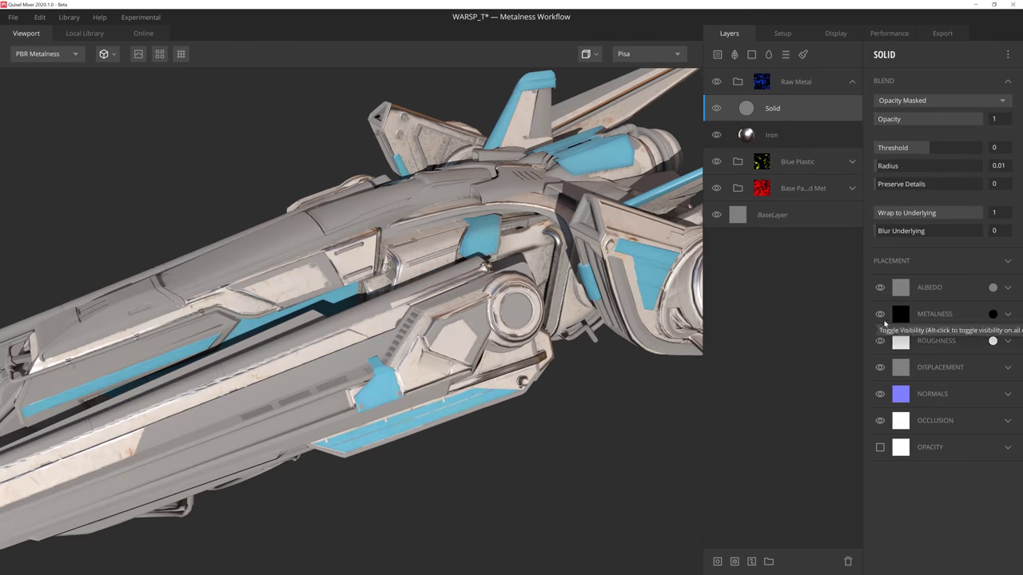
click(900, 287)
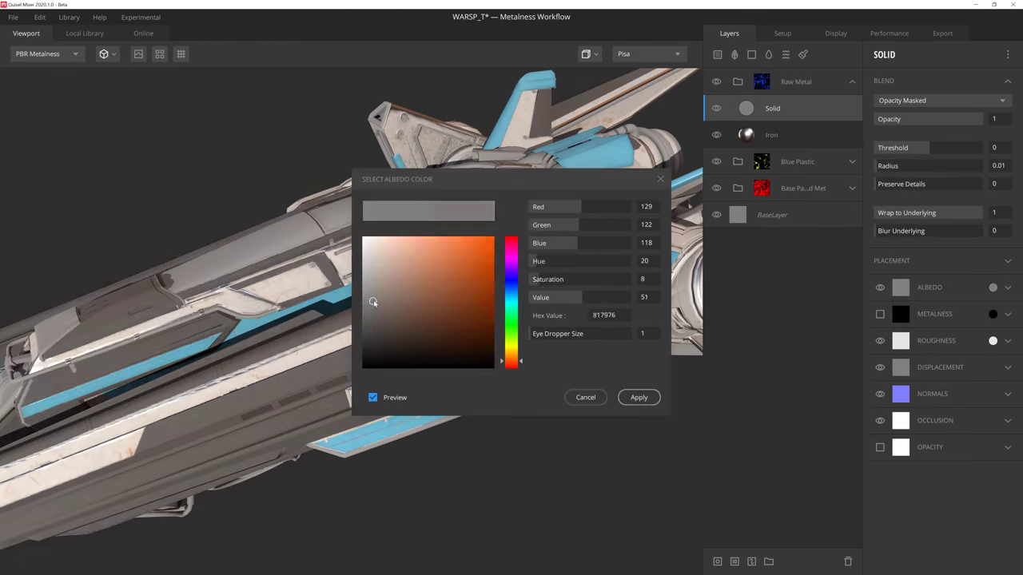
click(876, 54)
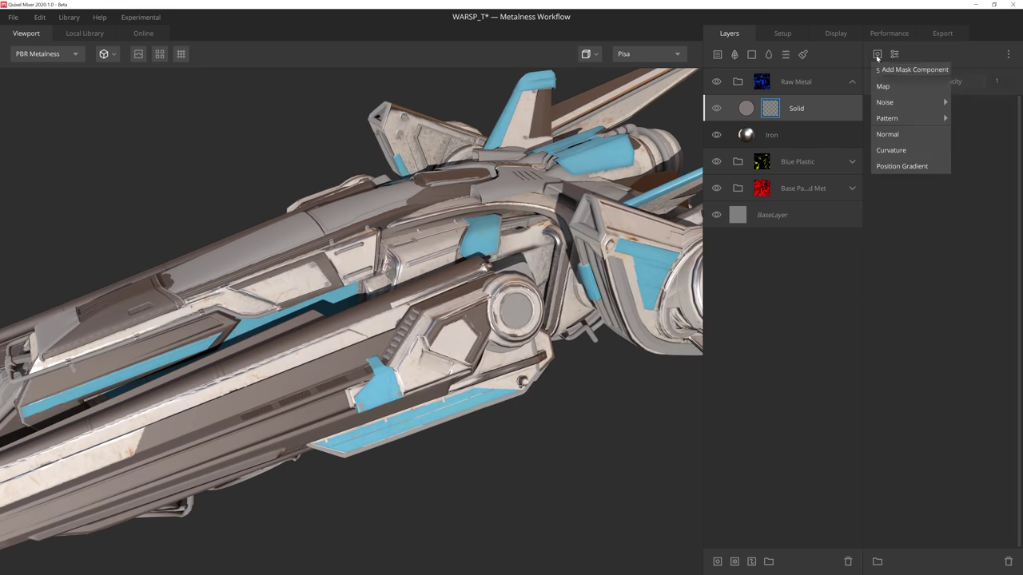
click(891, 150)
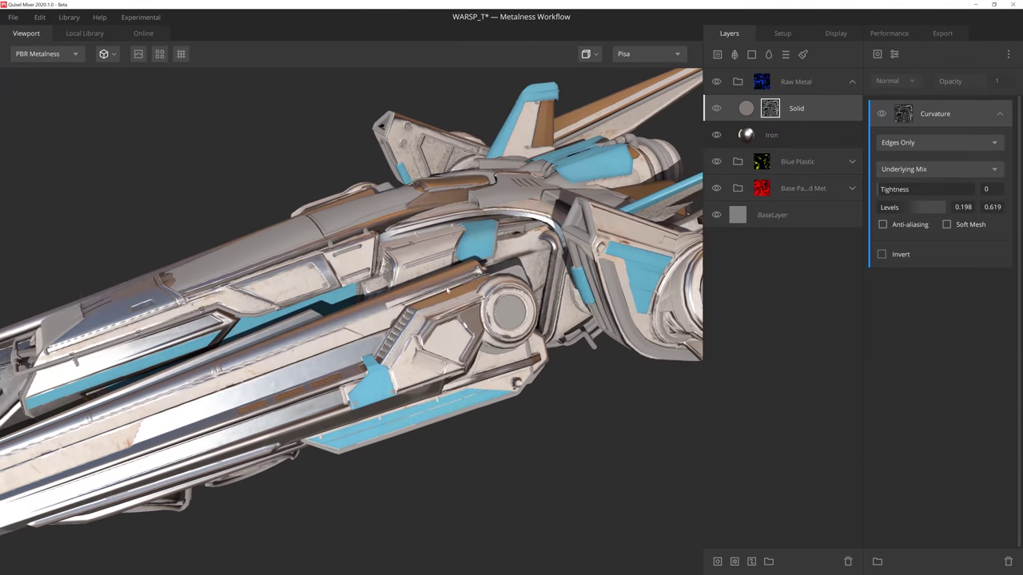
Step: Add the Scratched Painted Iron surface in a group named Coated Metal above Raw Metal and set its albedo color to 58585F
click(845, 83)
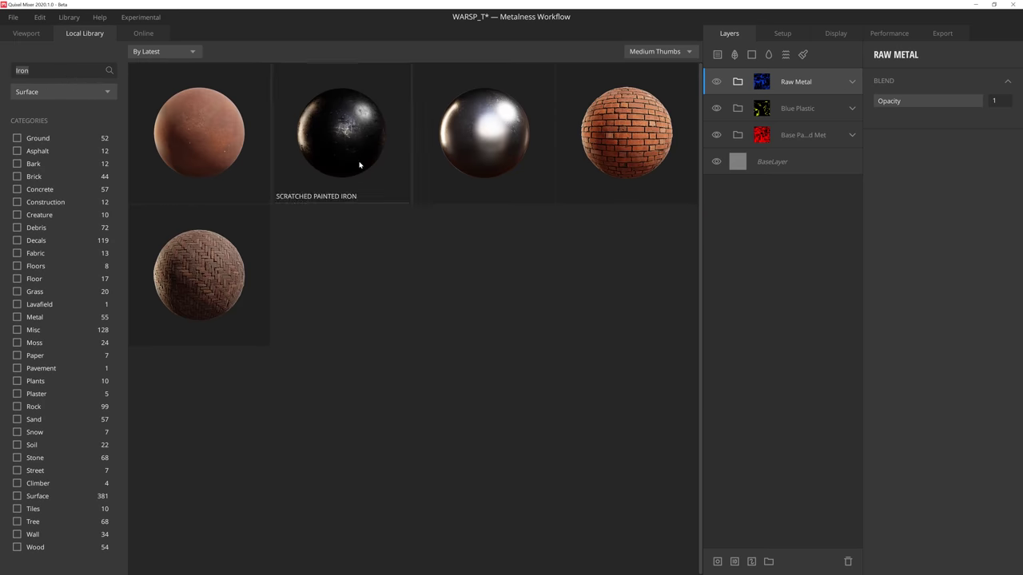
click(358, 164)
text(Coated Metal)
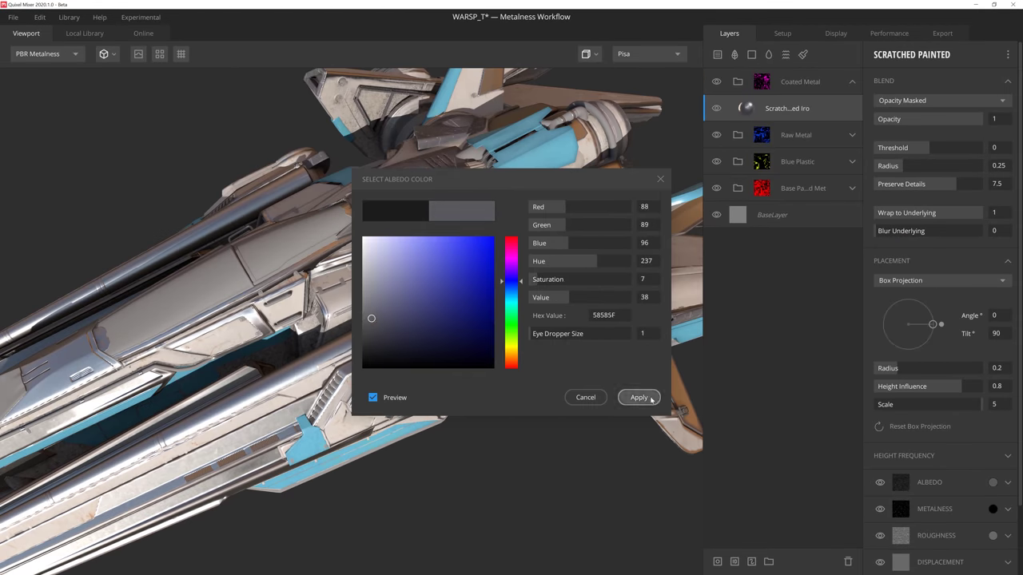
click(639, 397)
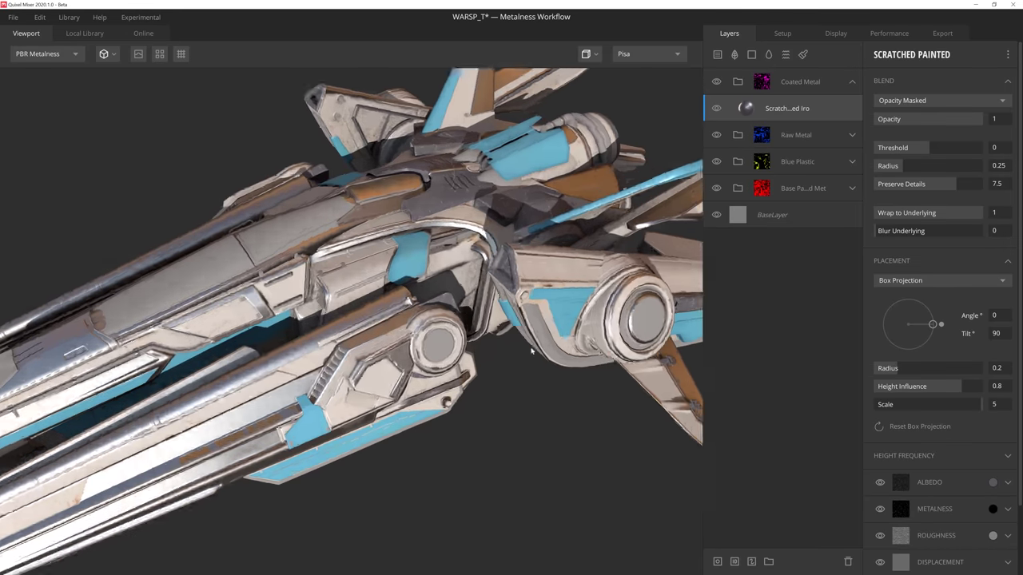
drag(531, 350, 543, 319)
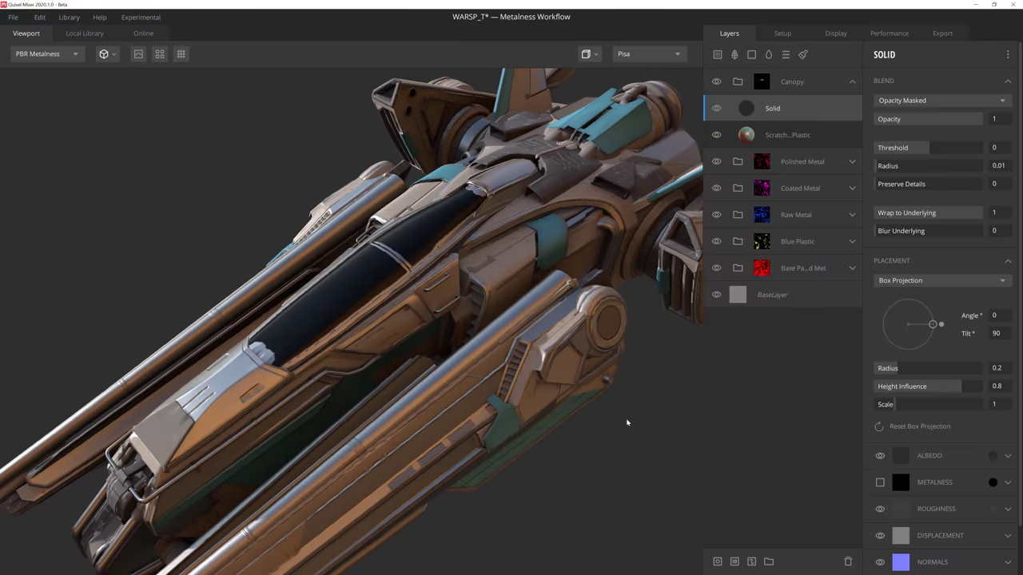
Step: Add a component to the mask stack of the Canopy group's Solid layer and adjust its settings
click(876, 54)
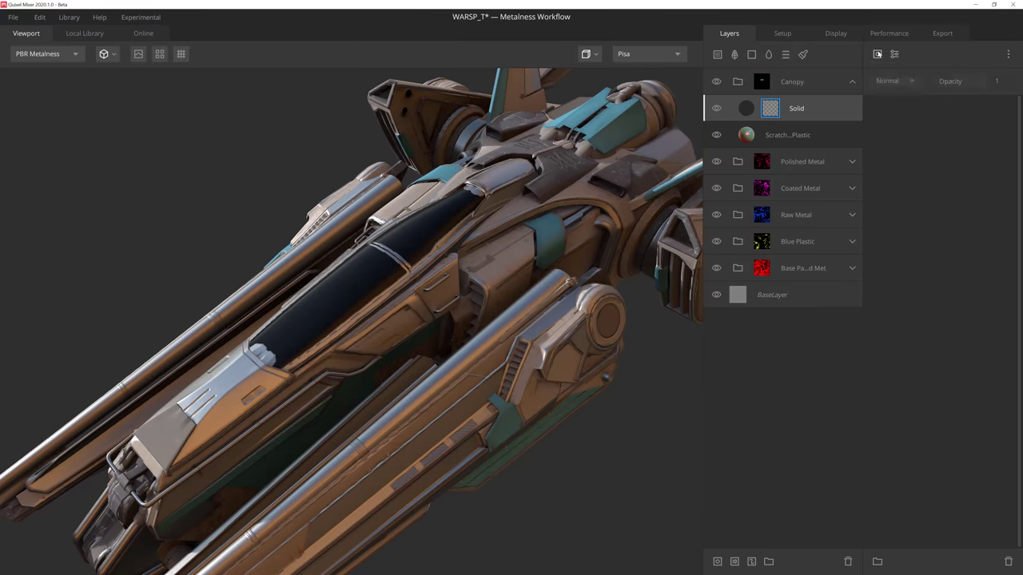
click(939, 170)
click(947, 202)
click(939, 191)
click(922, 237)
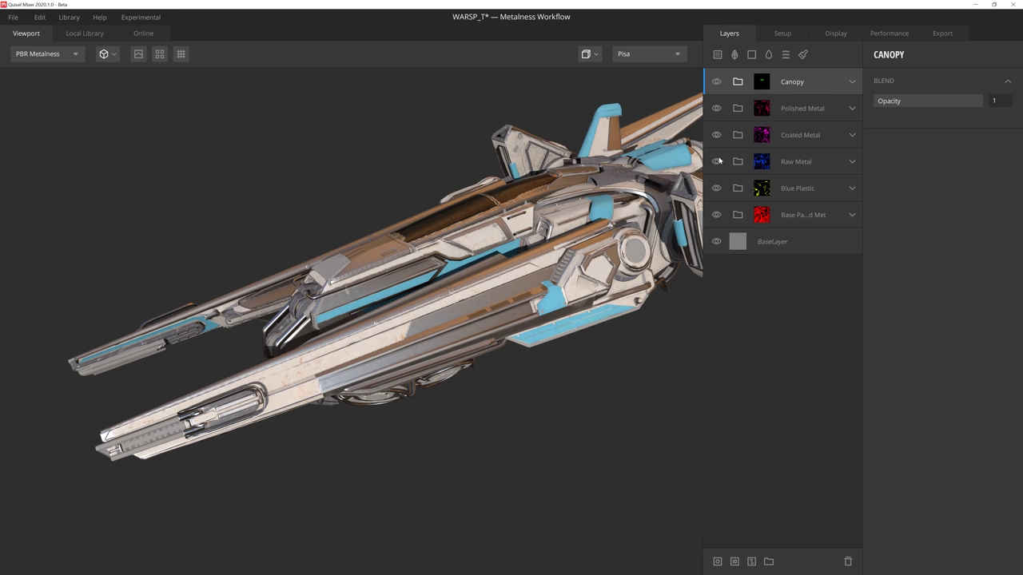
Step: Add a Solid layer above the Canopy group and place it in a new group named Decal Stripe
click(751, 54)
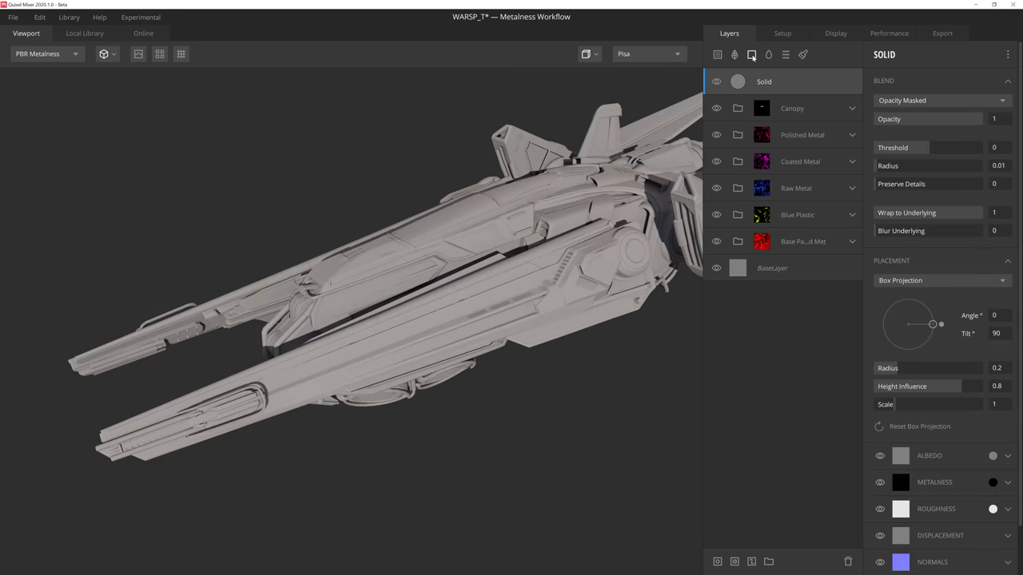
key(ctrl+g)
double_click(770, 82)
text(Decal Stripe)
key(Return)
Step: Add a Material ID mask to the Decal Stripe group covering the red and blue areas of the ship
click(734, 561)
key(c)
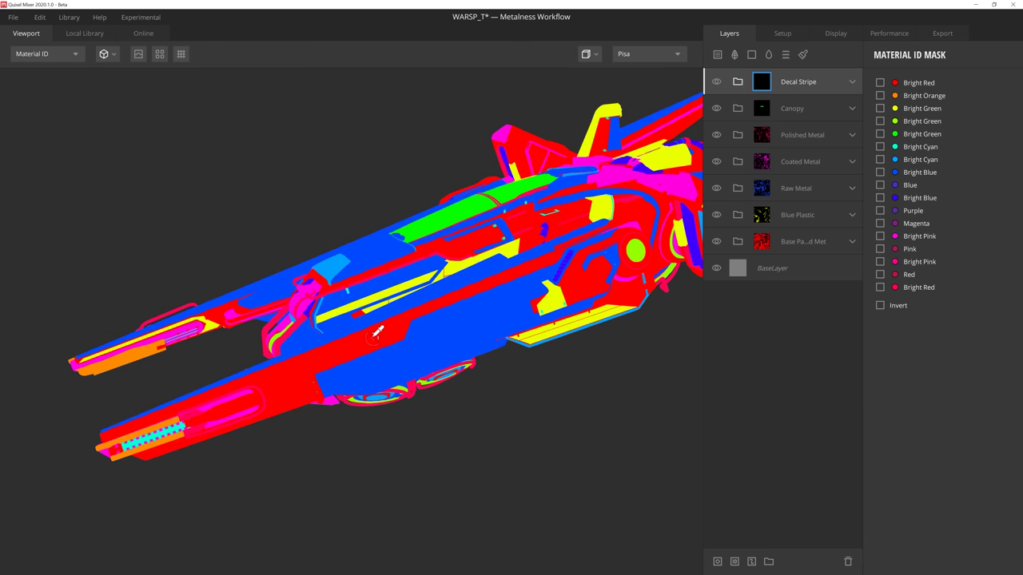
click(372, 327)
click(403, 348)
Step: Give the Decal Stripe group's Solid layer a mustard yellow albedo color
click(852, 82)
click(810, 111)
click(992, 455)
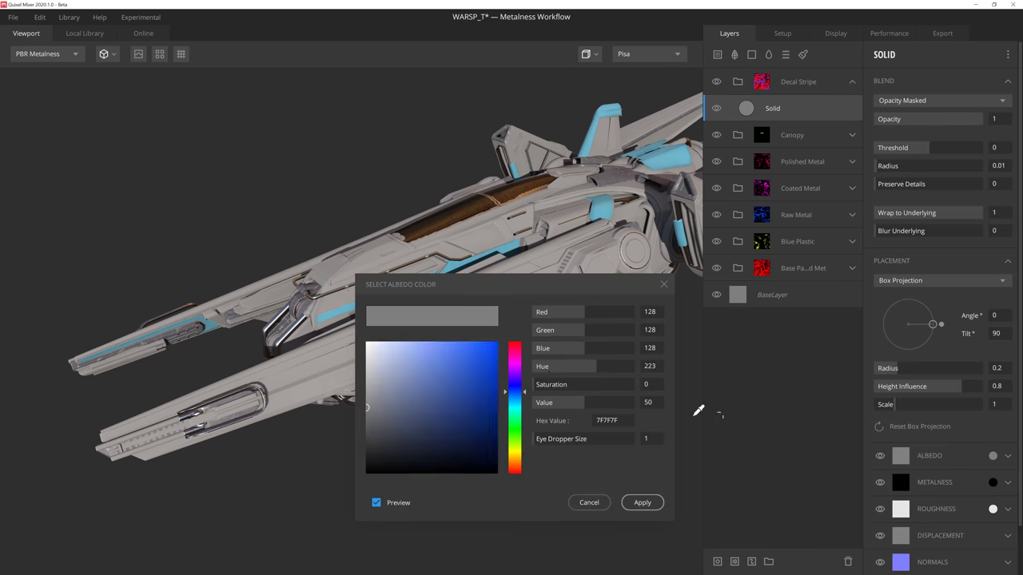
click(514, 454)
mouse_move(447, 397)
mouse_down()
mouse_move(464, 387)
mouse_move(451, 386)
mouse_up()
click(523, 456)
click(515, 458)
click(637, 501)
Step: Darken the yellow Solid layer's roughness value slightly and turn off its Normals channel
click(992, 509)
click(368, 372)
click(642, 503)
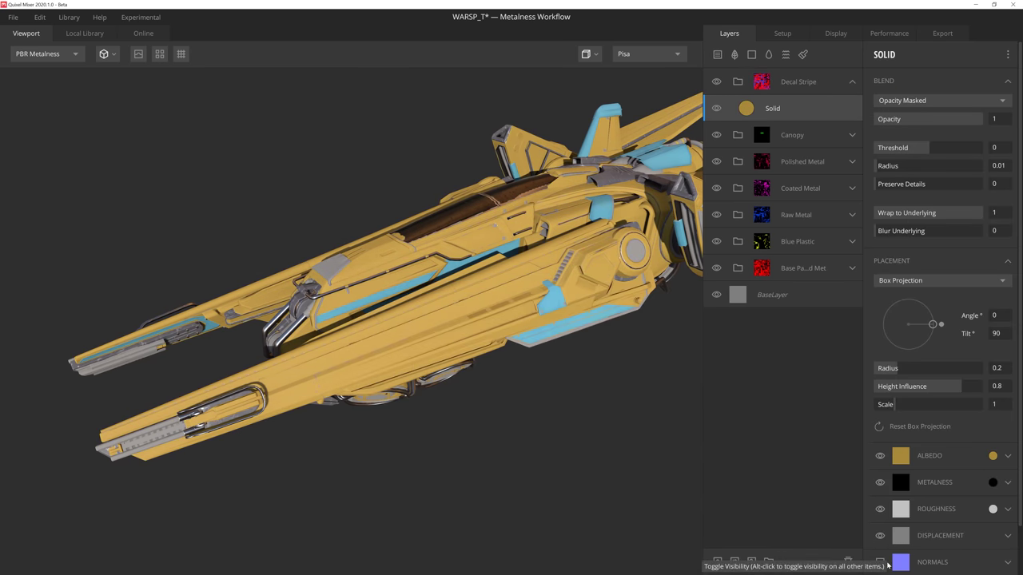
click(882, 562)
Step: Mask the yellow Solid layer with a Position Gradient, setting both range values to 0.667 and the angle to -46.63
click(716, 561)
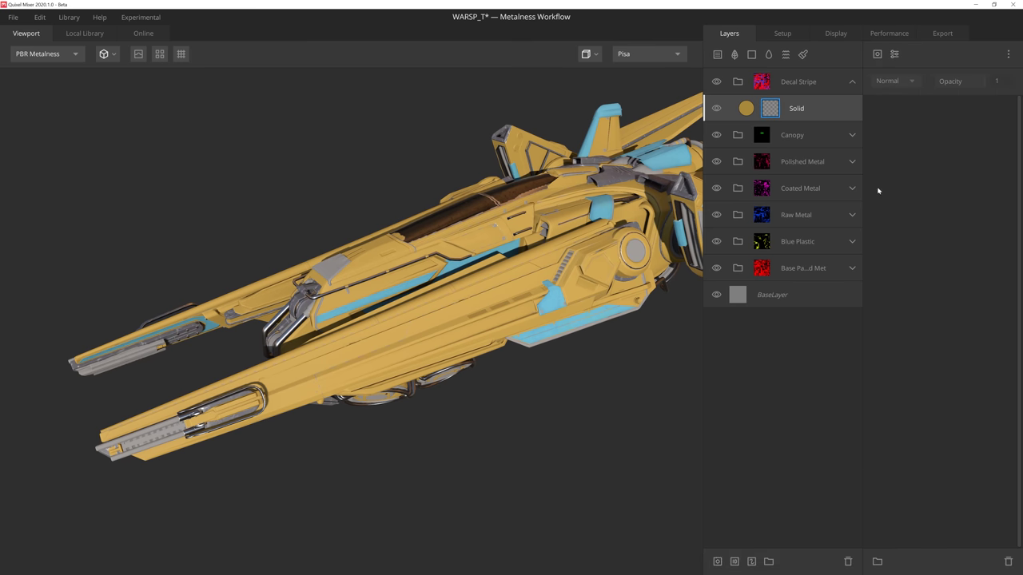
click(879, 57)
click(933, 166)
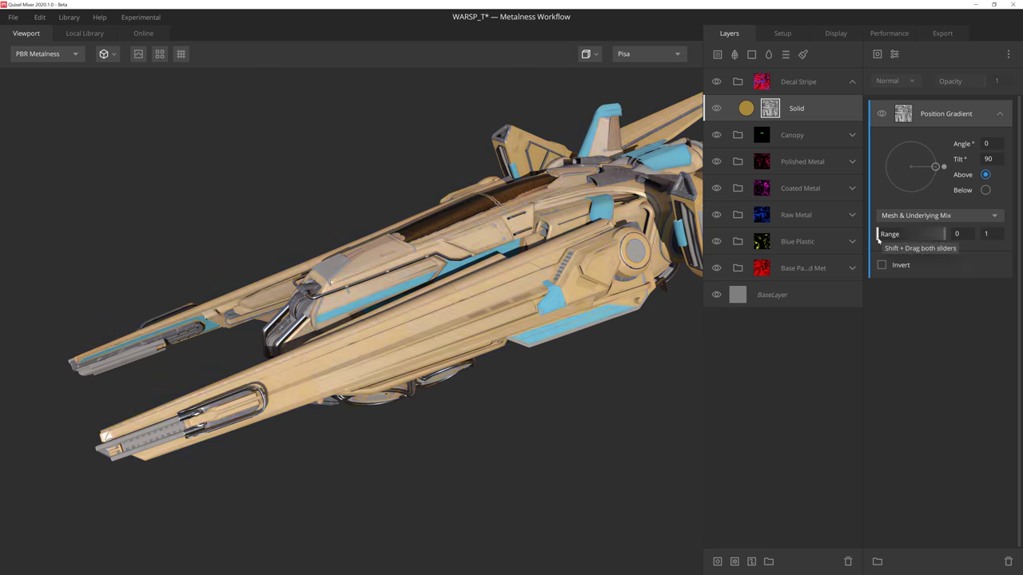
drag(883, 234, 945, 235)
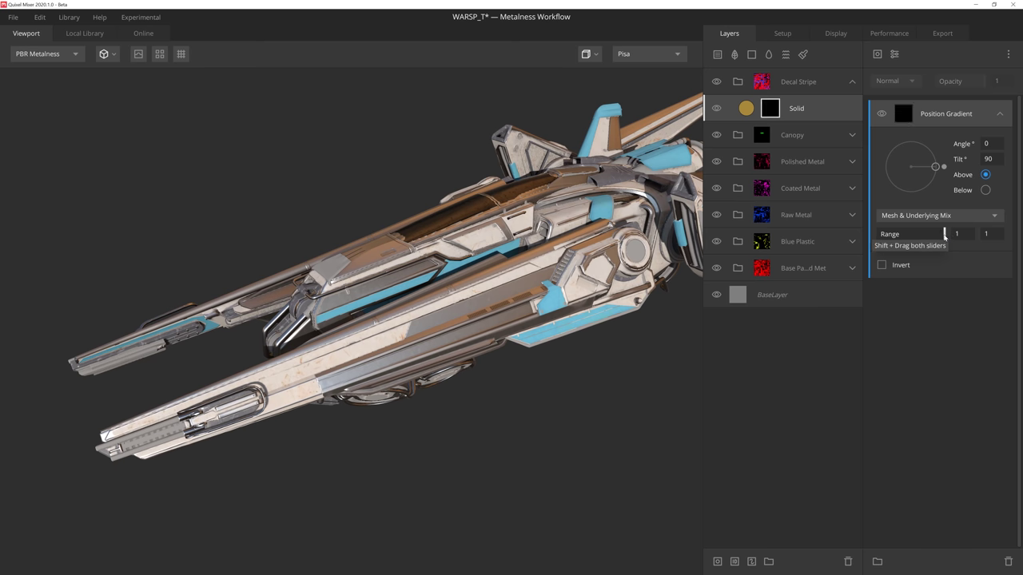
shift+drag(946, 234, 920, 234)
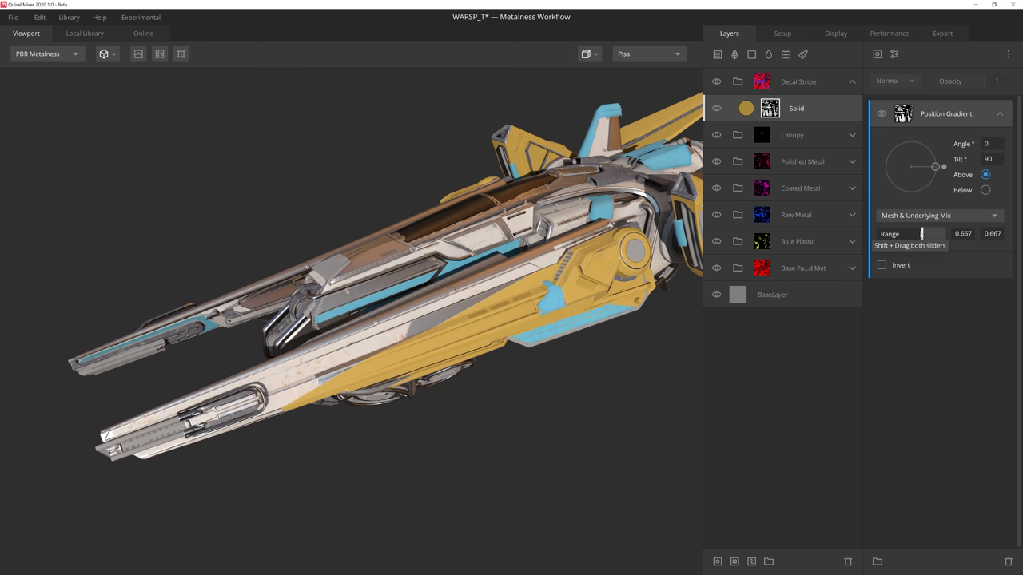
drag(934, 166, 934, 191)
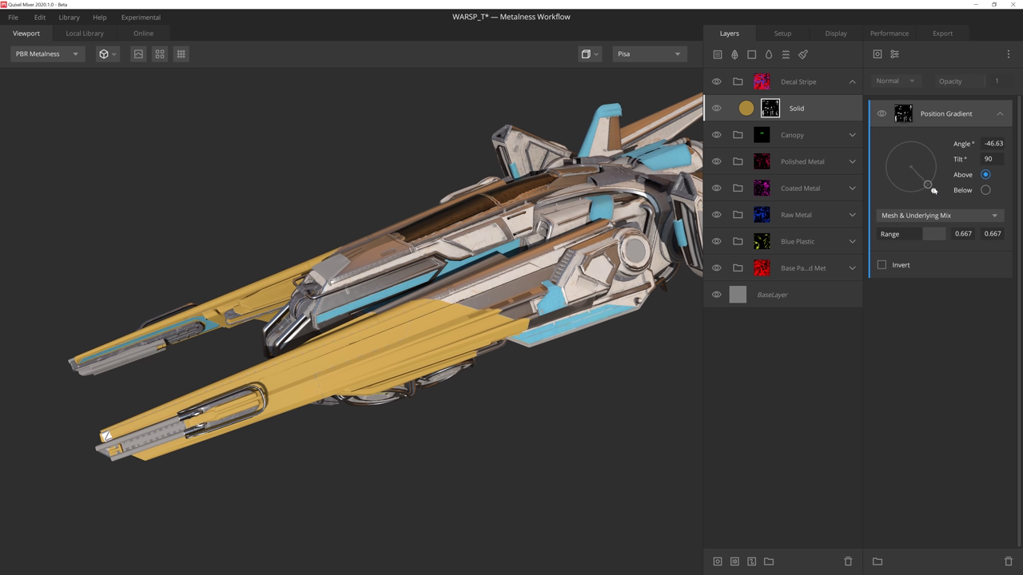
Step: Add a Map component to the yellow layer's mask, sourced from the Scratched Painted Metal imperfection in the library
click(878, 54)
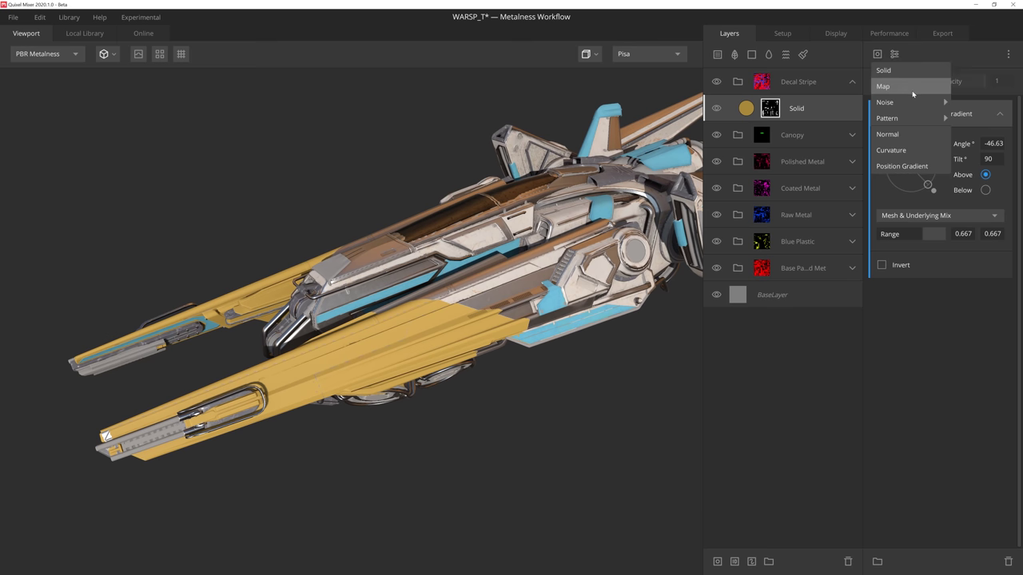
click(883, 87)
click(976, 146)
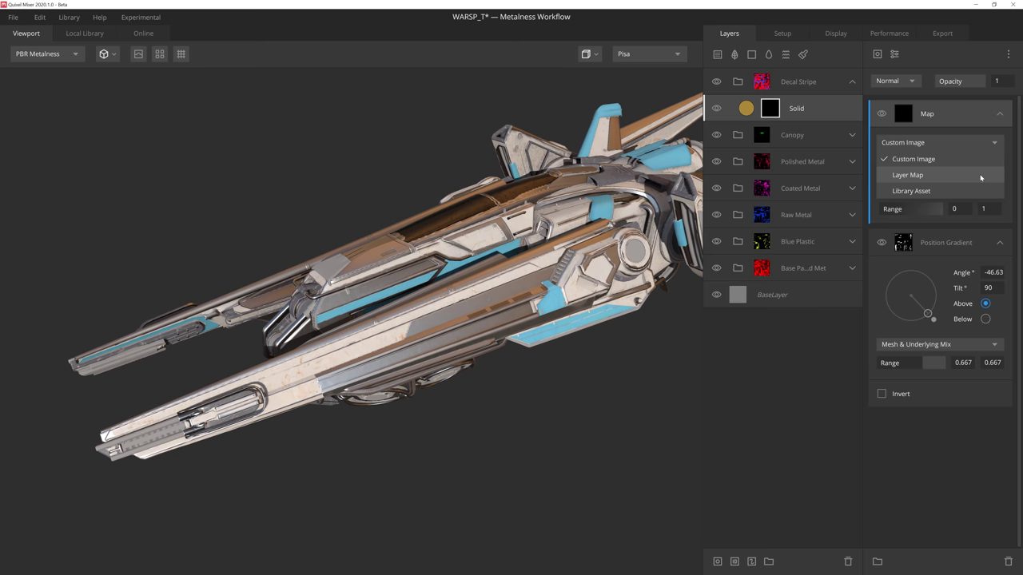
click(974, 192)
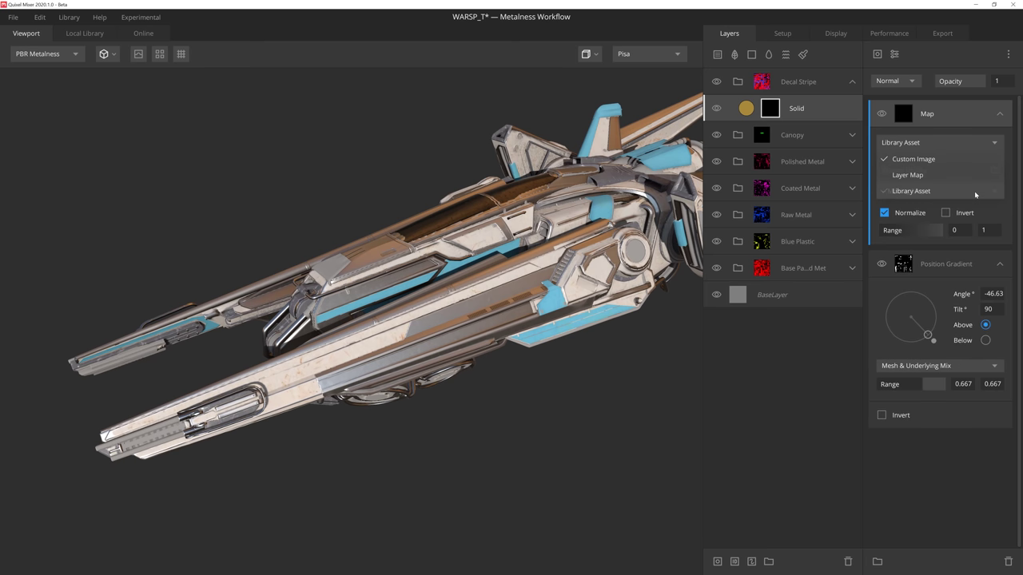
click(994, 171)
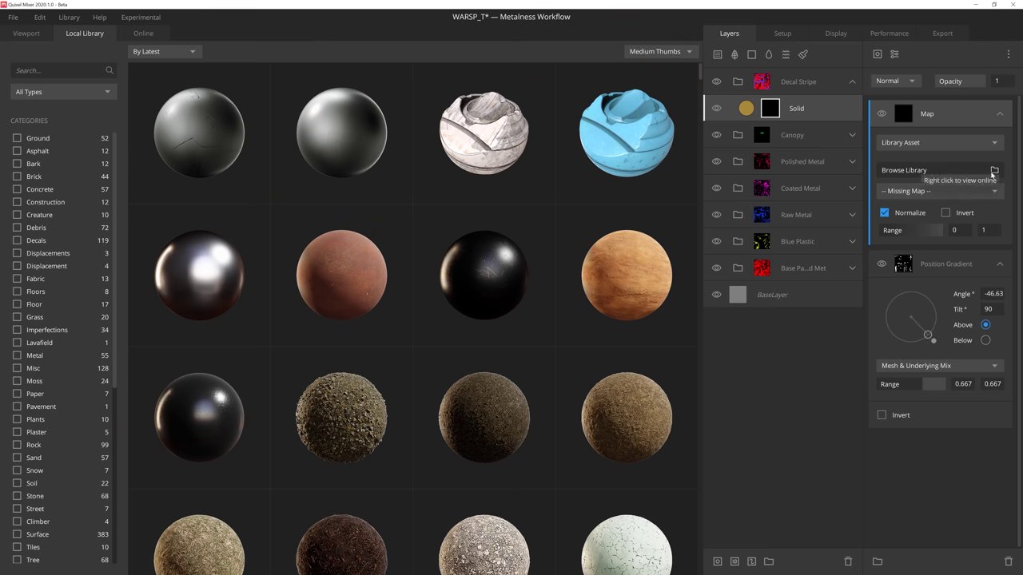
click(69, 91)
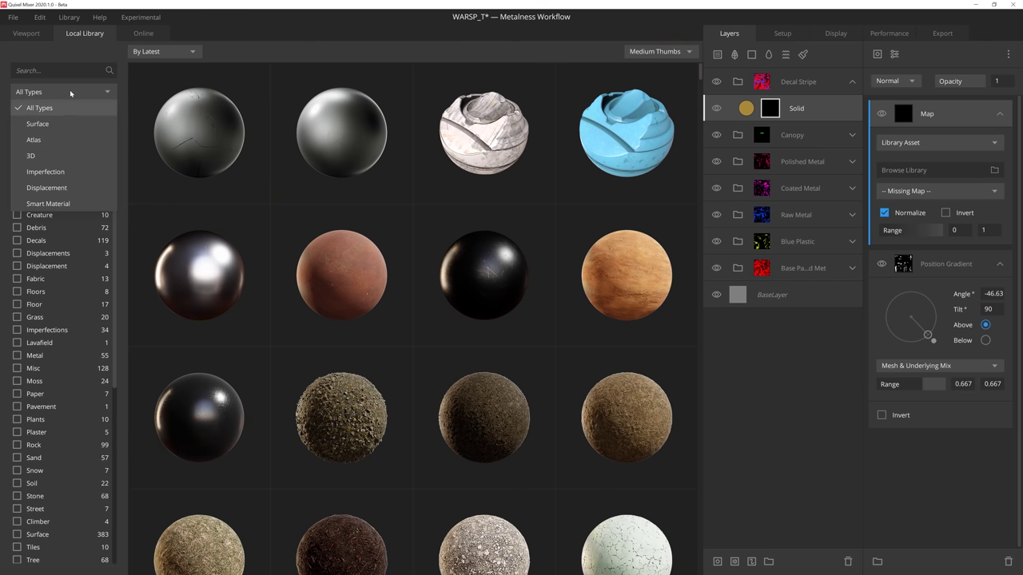
click(72, 173)
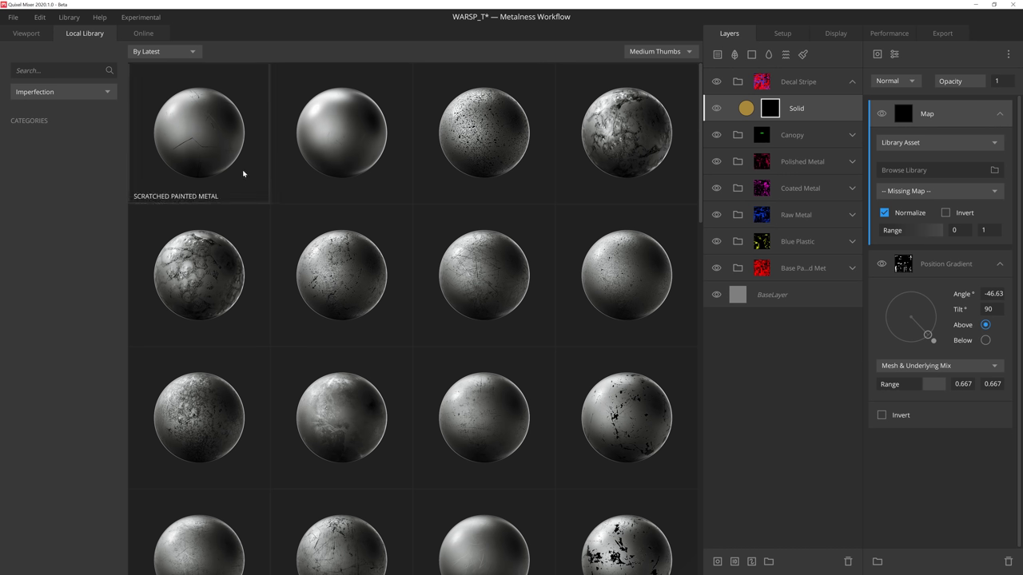
click(243, 172)
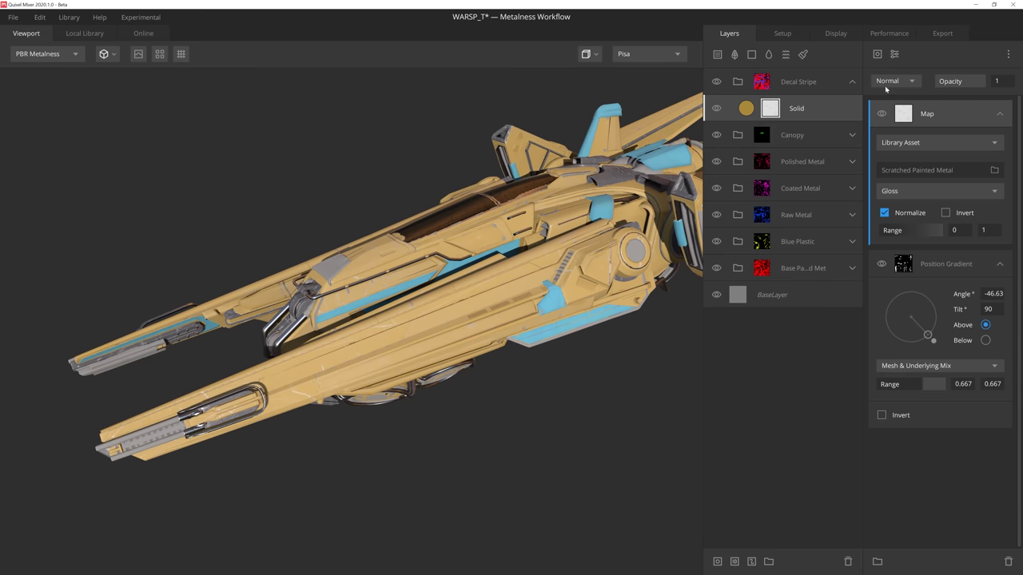
Step: Blend the scratch map with Multiply and set its range to 0.237–0.892
click(892, 81)
click(890, 131)
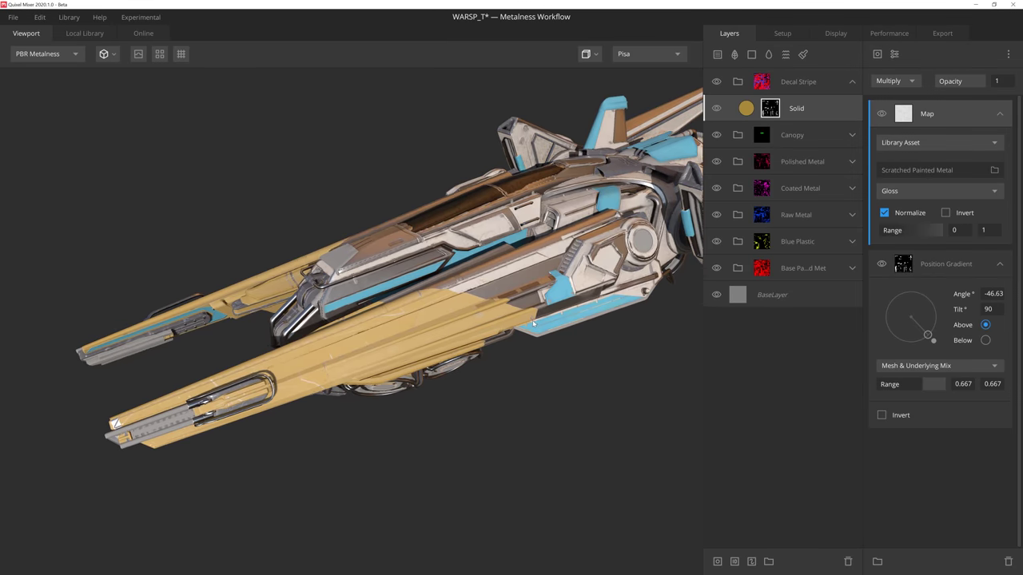
drag(530, 324, 519, 310)
scroll(530, 323, up, 3)
key(m)
drag(940, 237, 894, 230)
key(m)
mouse_move(555, 332)
mouse_down()
mouse_move(548, 348)
mouse_move(535, 331)
mouse_up()
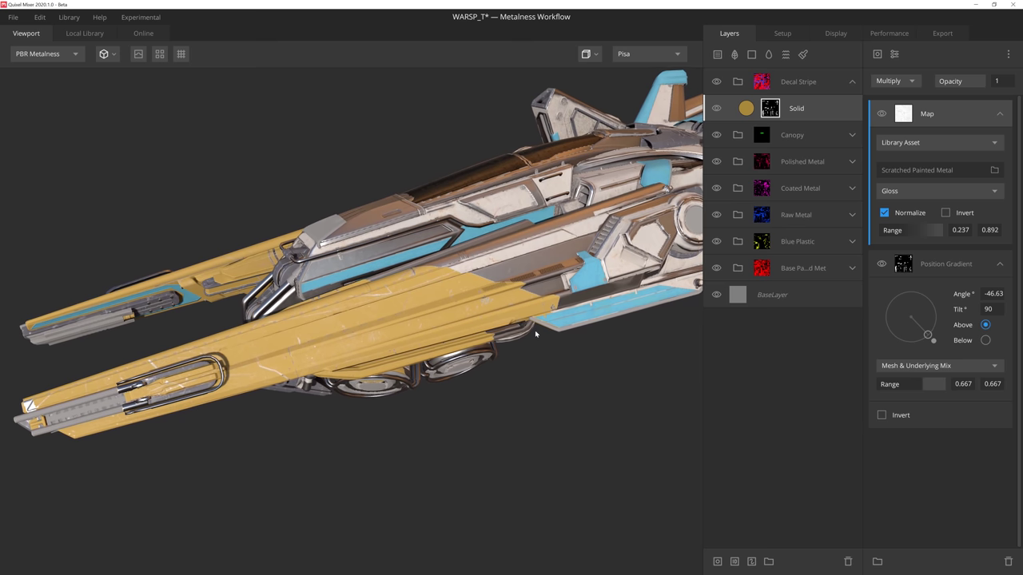
Step: Add a Solid layer with blue albedo 458799 above the yellow one and clip it to the yellow layer
click(751, 54)
click(993, 455)
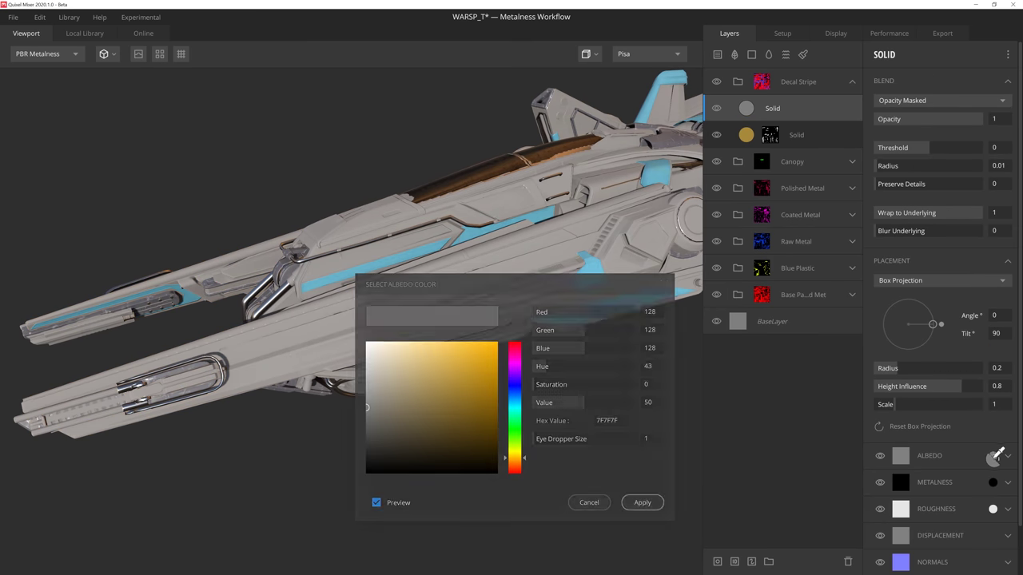
click(515, 405)
click(439, 394)
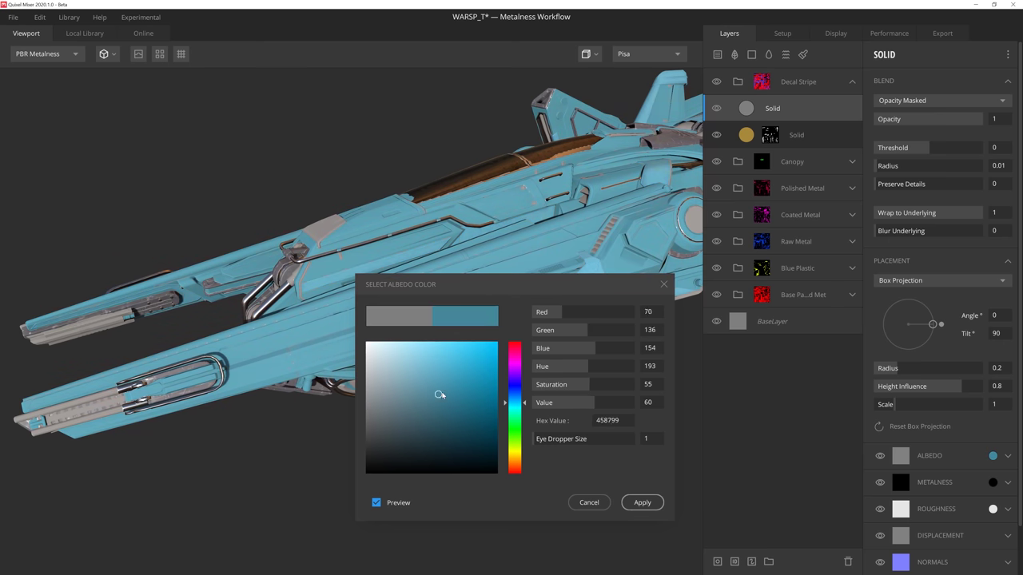
click(642, 502)
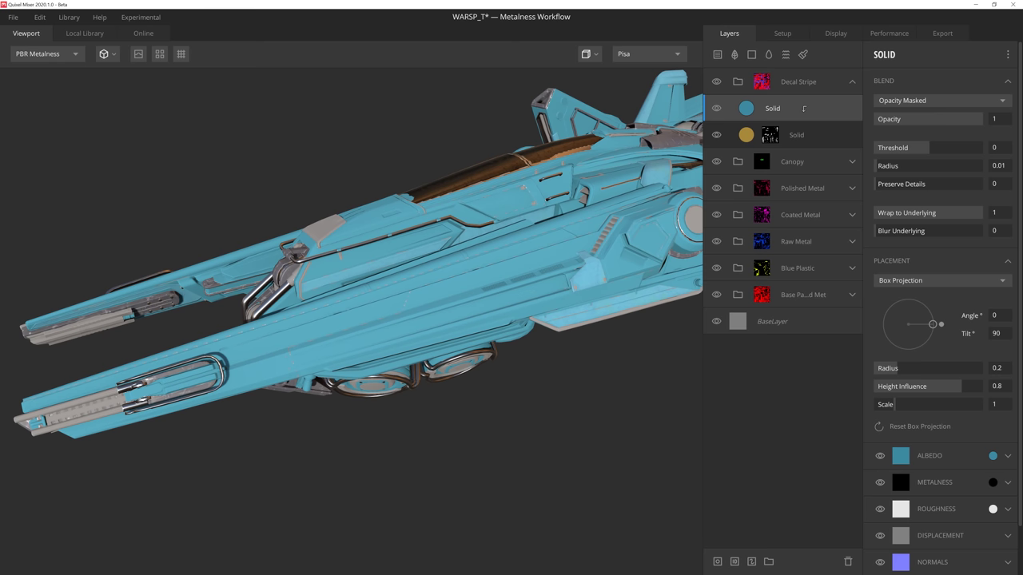
alt+click(803, 109)
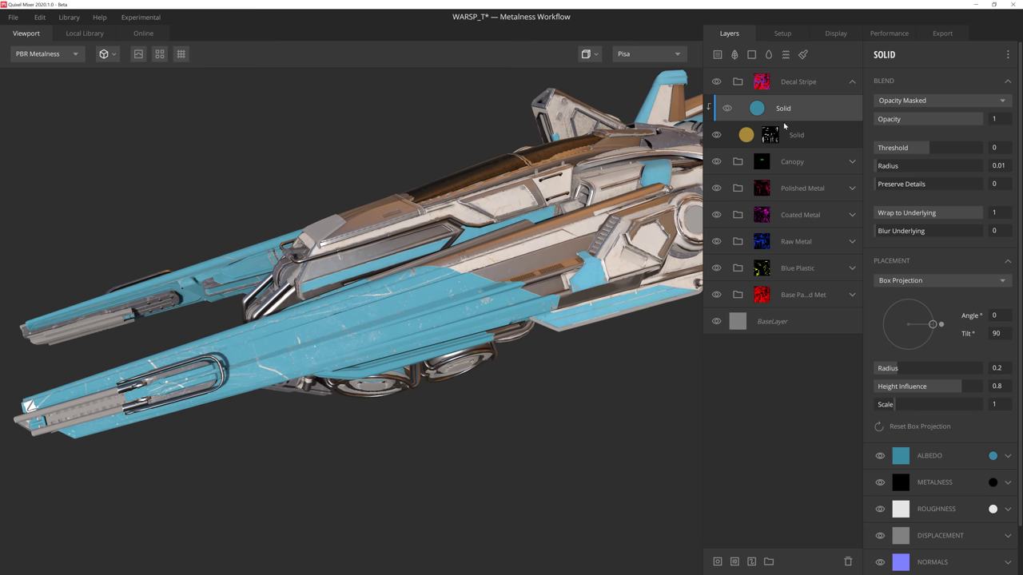
Step: Copy the yellow Solid layer's mask stack and paste it onto the blue Solid layer
click(780, 131)
right_click(773, 136)
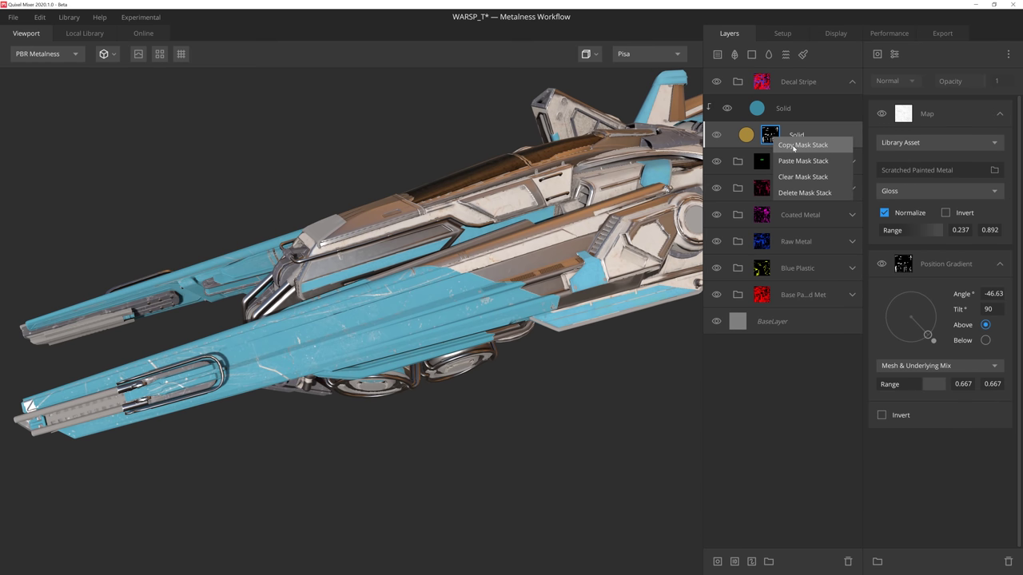
click(793, 146)
right_click(804, 113)
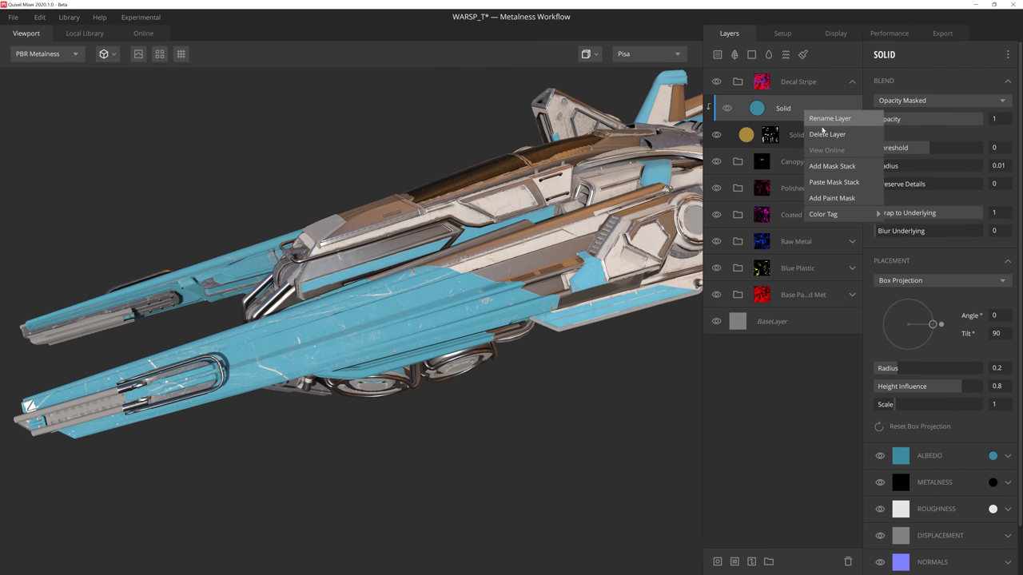
click(829, 182)
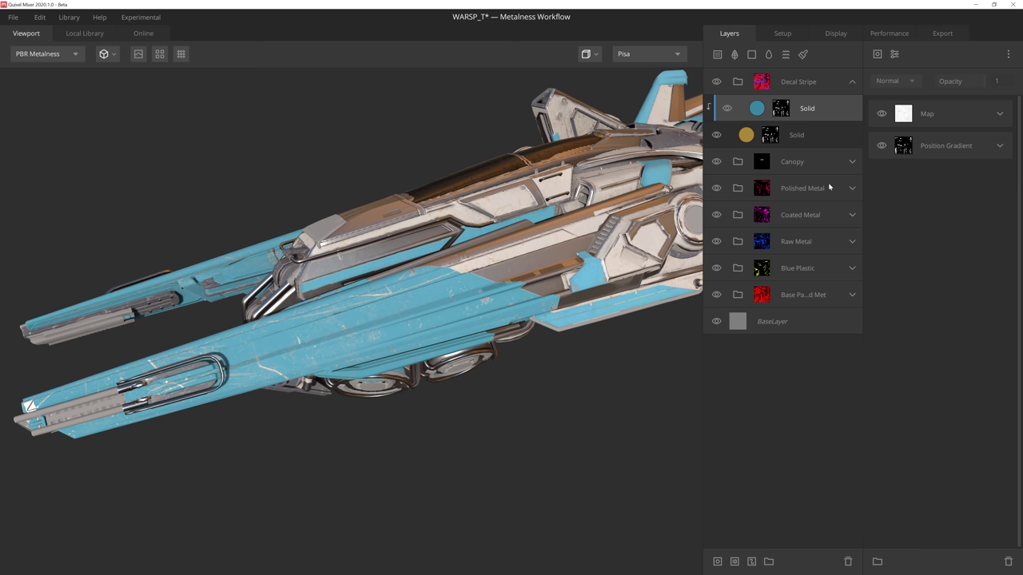
Step: Delete the Map component from the blue layer's mask and shift both Position Gradient range values to 0.694
click(961, 114)
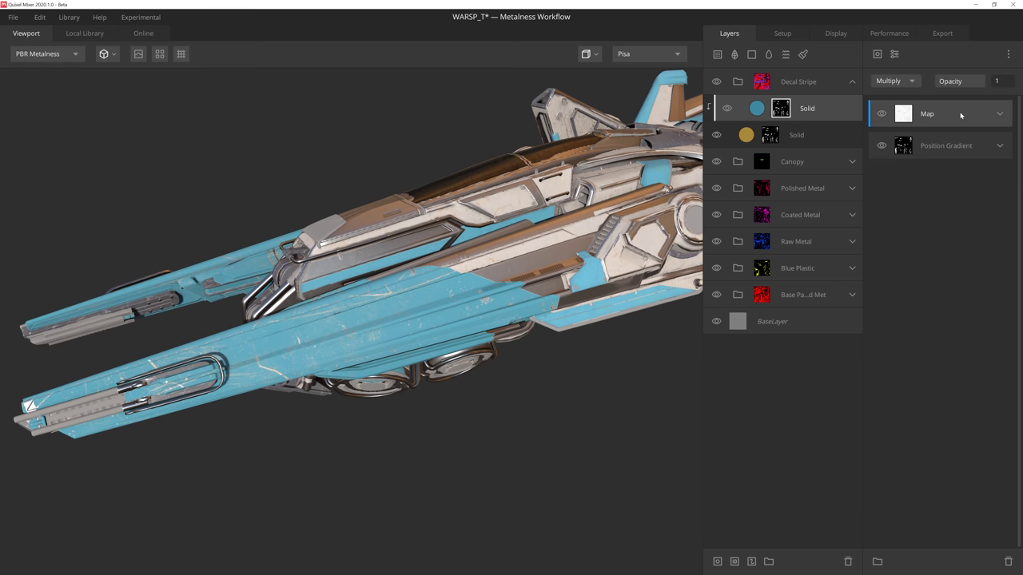
key(Delete)
click(1000, 117)
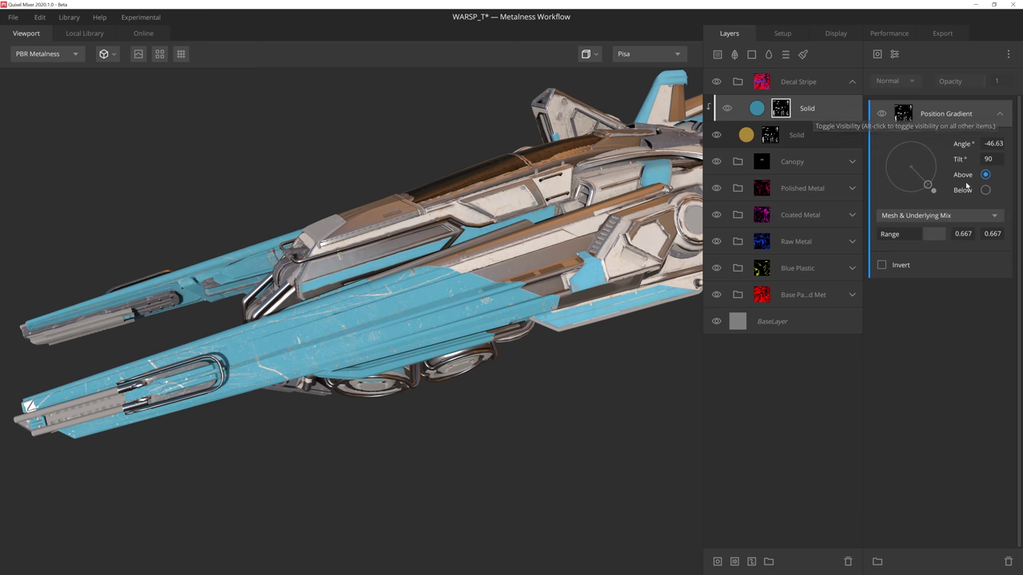
shift+drag(925, 242, 925, 241)
drag(436, 465, 818, 276)
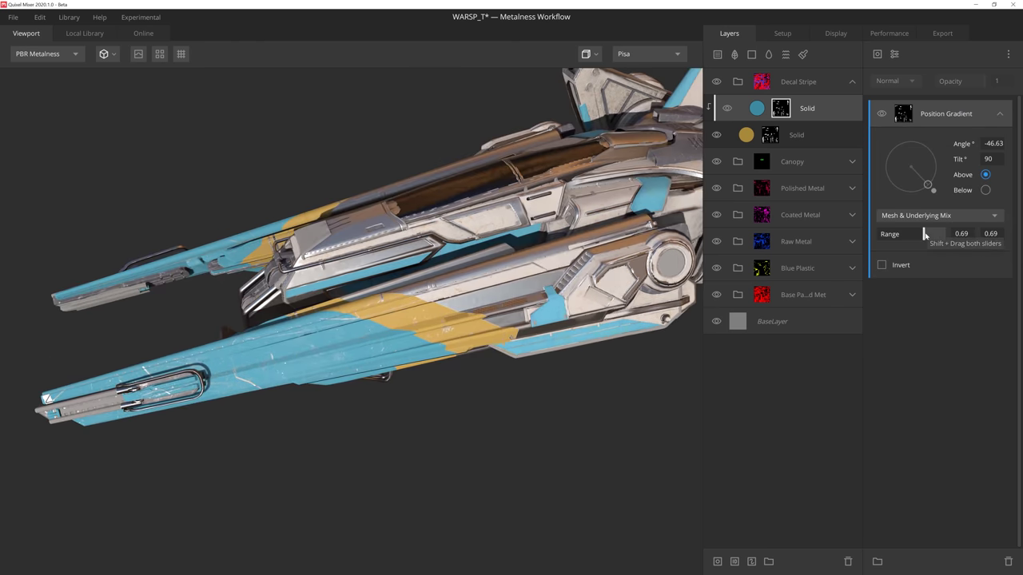
shift+drag(925, 236, 925, 236)
drag(431, 505, 438, 484)
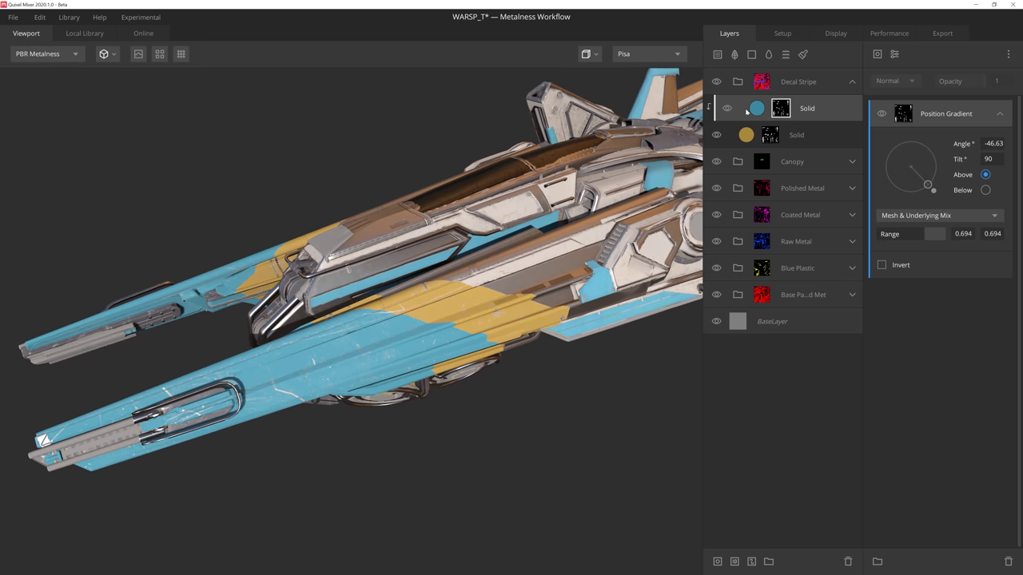
Step: Add the Rusted Painted surface above the blue Solid layer, clip it to the stripe layers, and set its albedo blending to Overlay
click(716, 54)
click(198, 418)
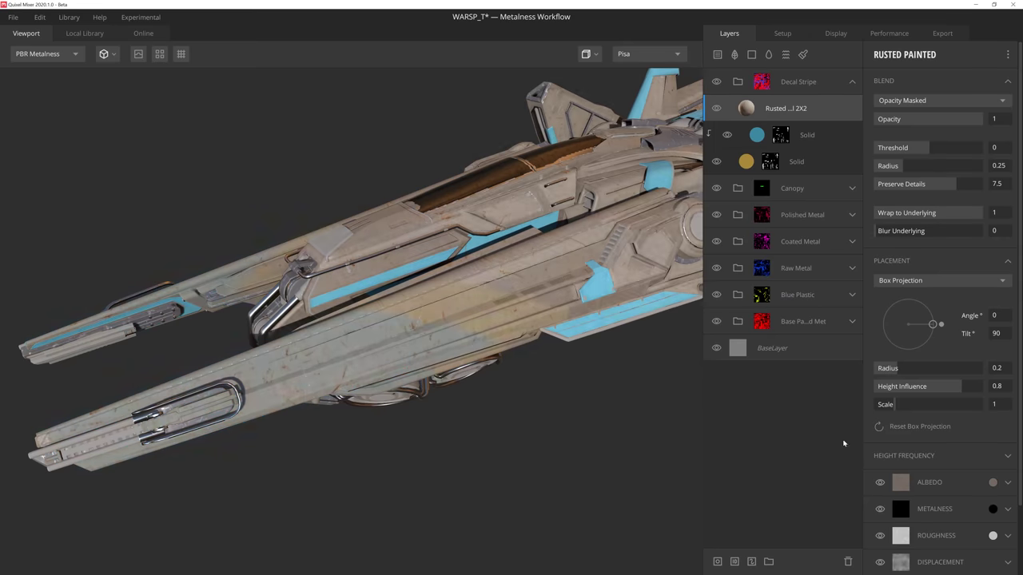
alt+click(817, 111)
click(1007, 483)
click(941, 523)
click(930, 493)
scroll(943, 490, down, 3)
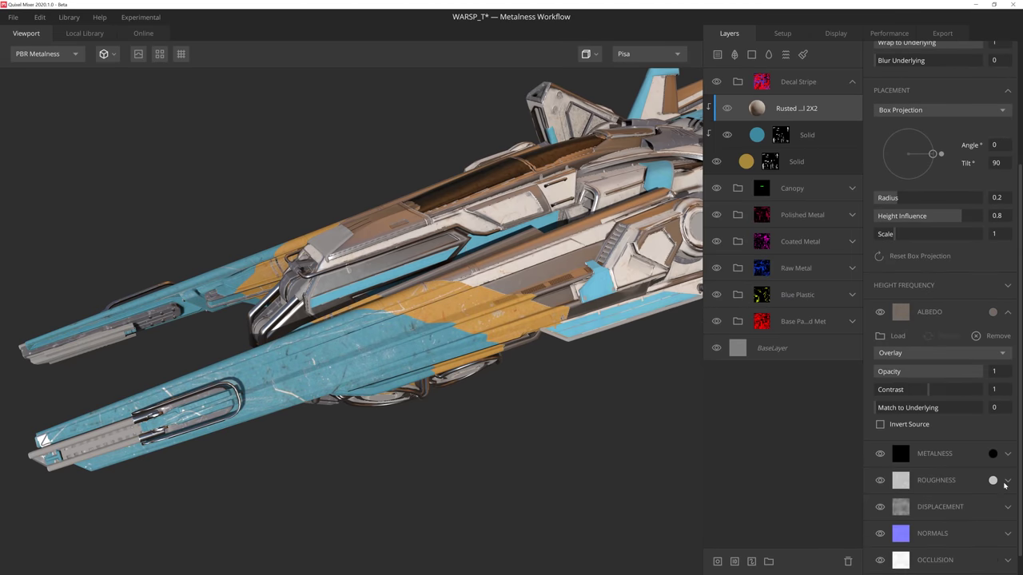
Step: Change the Rusted Painted layer's roughness blend mode and reduce the layer's overall opacity
click(1006, 481)
click(941, 520)
click(922, 491)
scroll(927, 320, up, 5)
click(940, 120)
drag(524, 416, 456, 431)
Step: Change the blue Solid layer's albedo to hex 408A9E in the Decal Stripe group
click(806, 135)
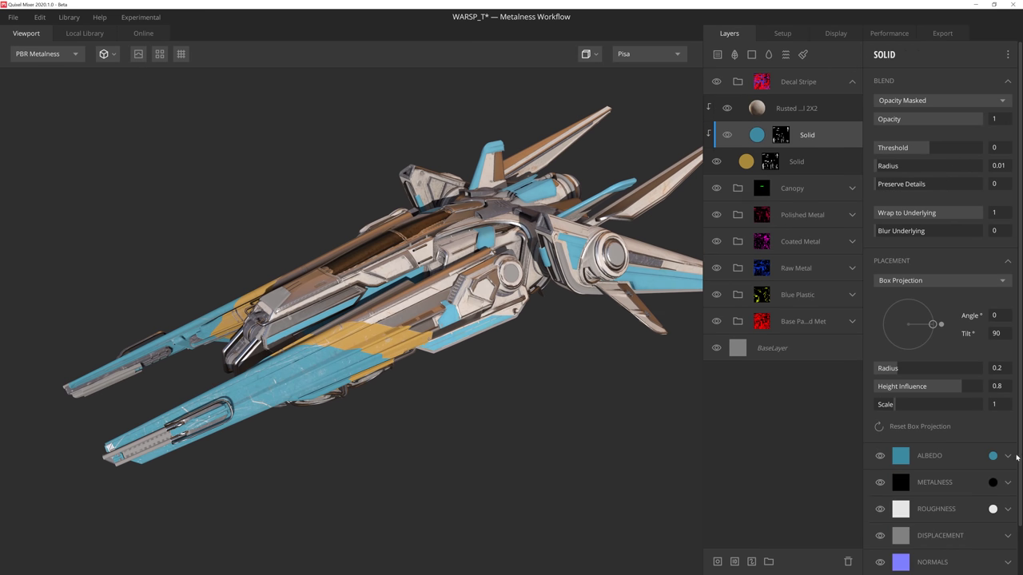
click(900, 455)
click(543, 457)
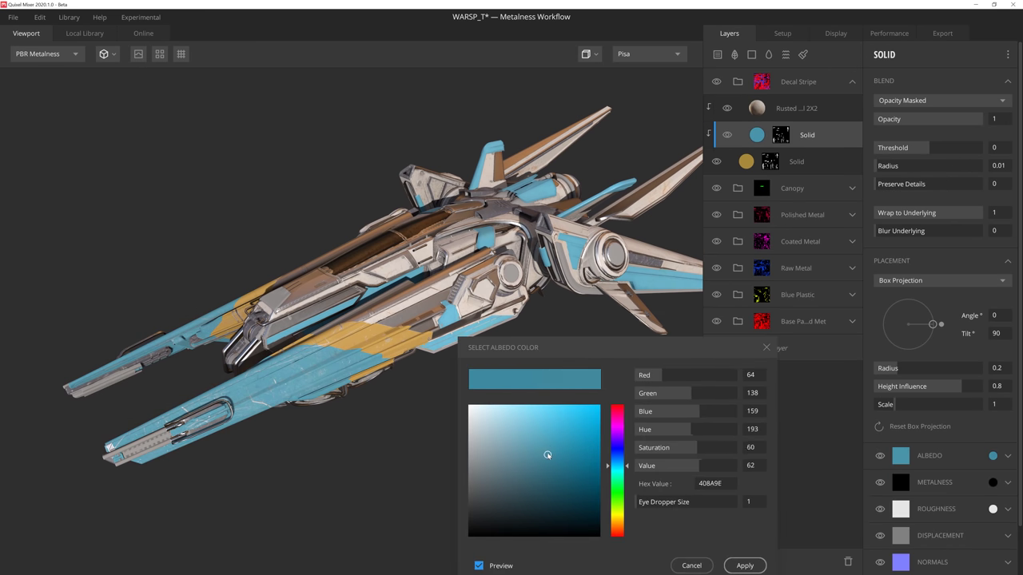
click(755, 564)
Step: Slightly desaturate the albedo colour of the yellow Solid layer in the Decal Stripe group
click(796, 161)
click(900, 455)
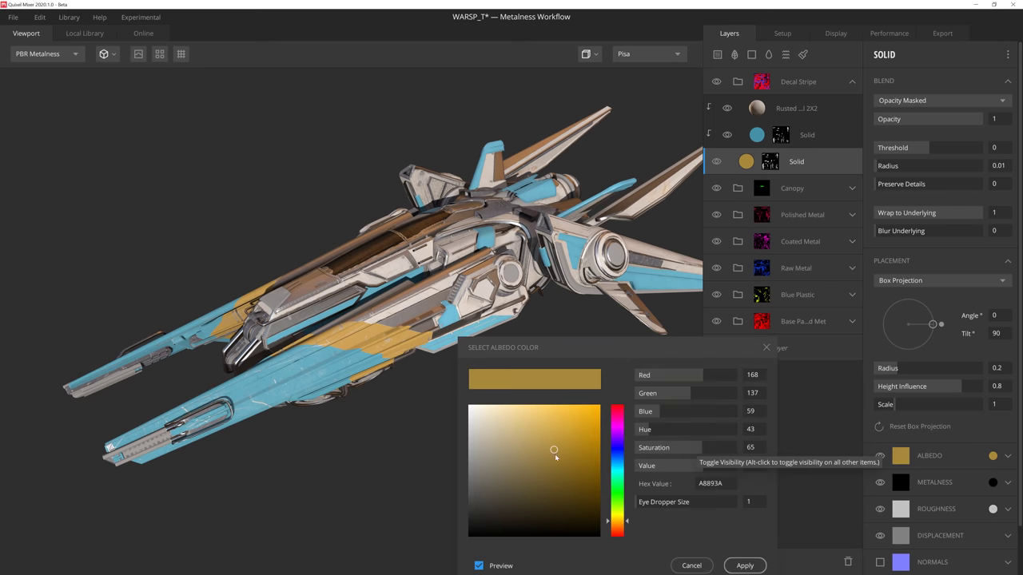
click(548, 452)
click(737, 564)
Step: Mask the Decal Stripe group with an inverted Curvature component whose levels run from 0.571 to 0.746
drag(569, 462, 546, 450)
scroll(545, 450, up, 3)
click(805, 80)
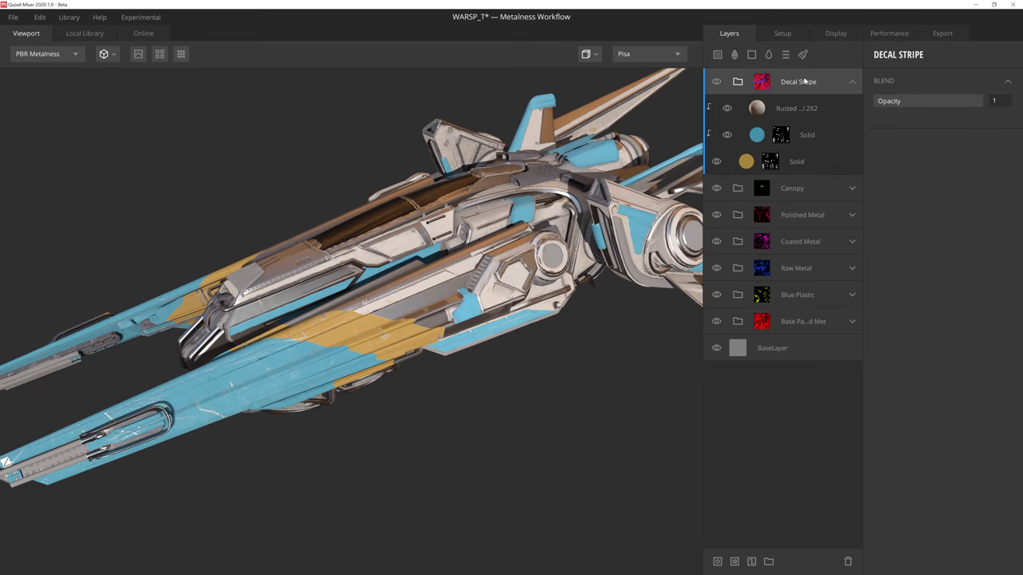
click(717, 563)
click(876, 53)
click(910, 153)
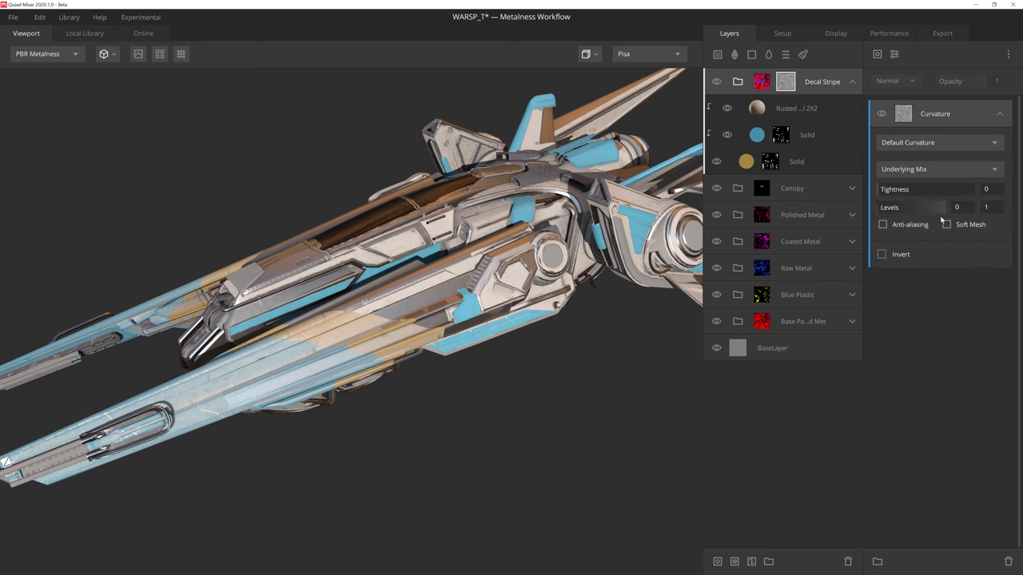
drag(944, 207, 911, 208)
click(882, 254)
drag(581, 333, 626, 336)
drag(925, 207, 916, 207)
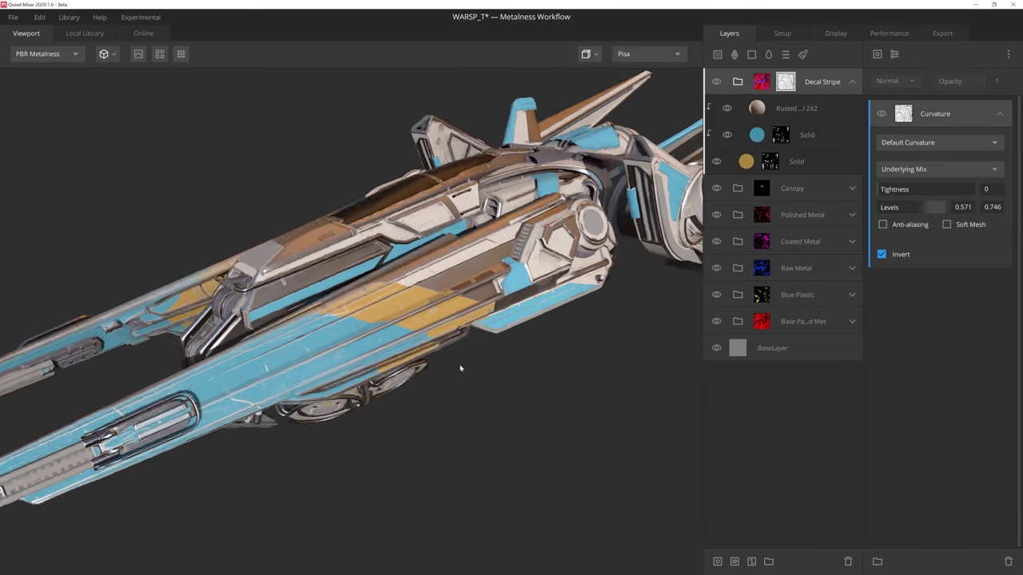
Step: Set the albedo of the Grime group's Solid layer to dark brown, hex 422507
drag(464, 372, 465, 361)
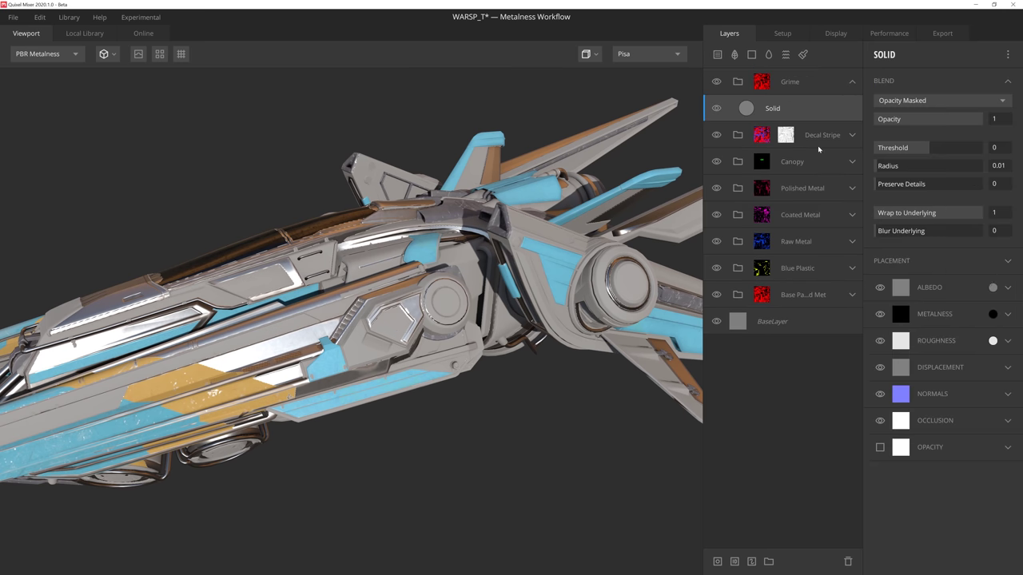
click(992, 287)
drag(511, 366, 512, 357)
click(479, 334)
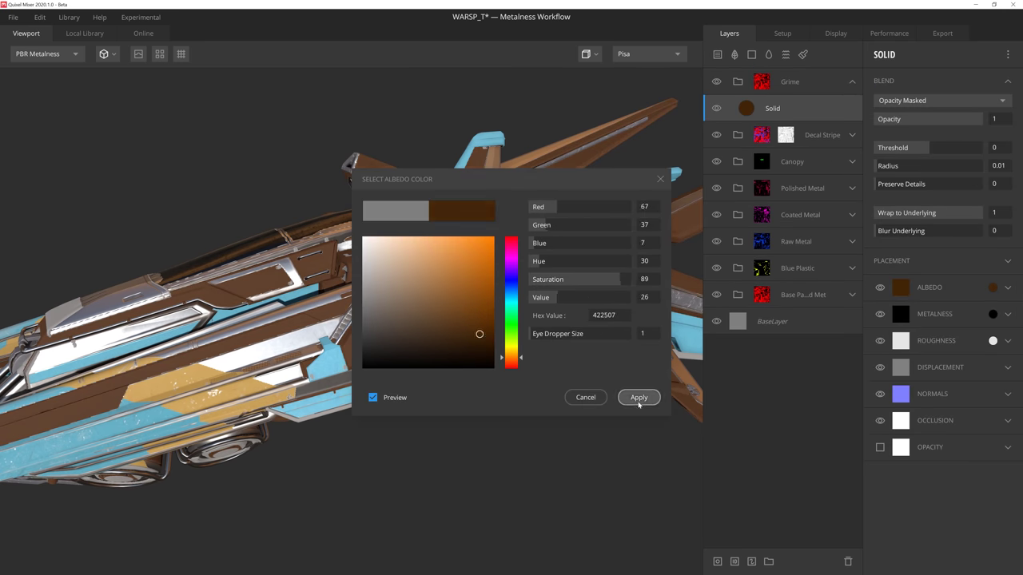
click(640, 401)
Step: Mask the brown Solid layer with a Cavities Only Curvature component and set its upper level to 0.619
click(717, 560)
click(876, 54)
click(906, 151)
click(938, 143)
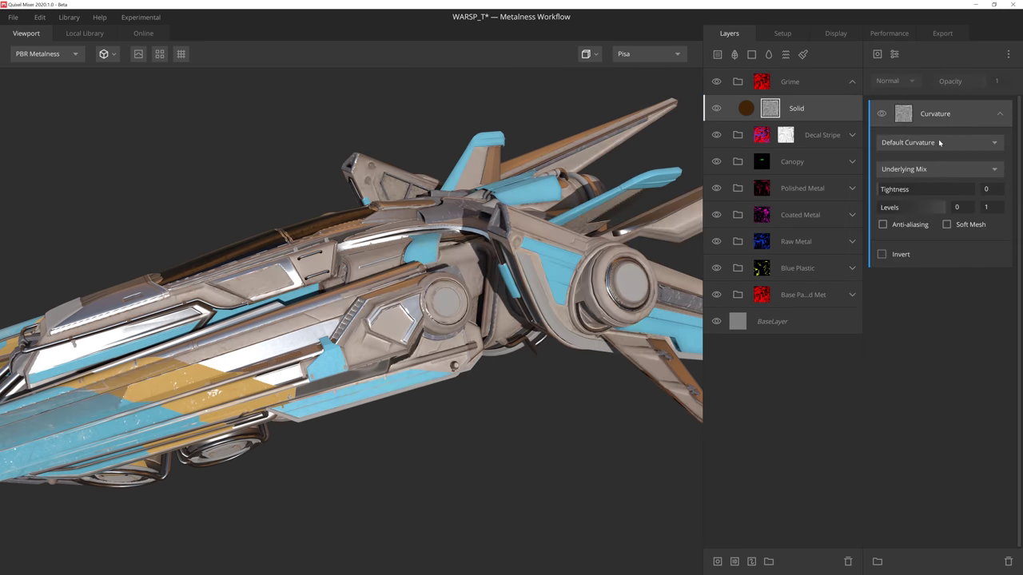
click(910, 191)
key(m)
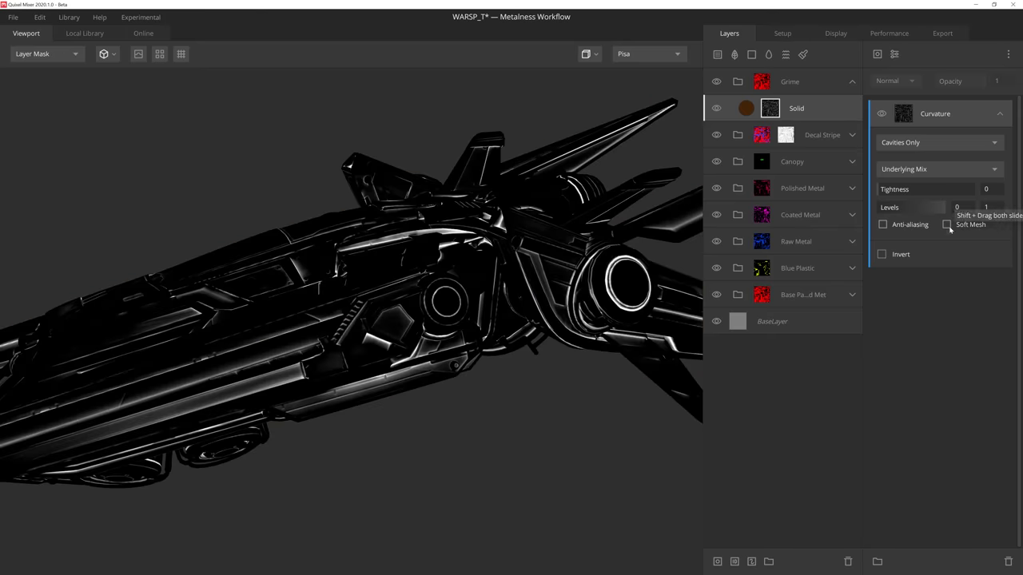
drag(945, 206, 920, 207)
key(m)
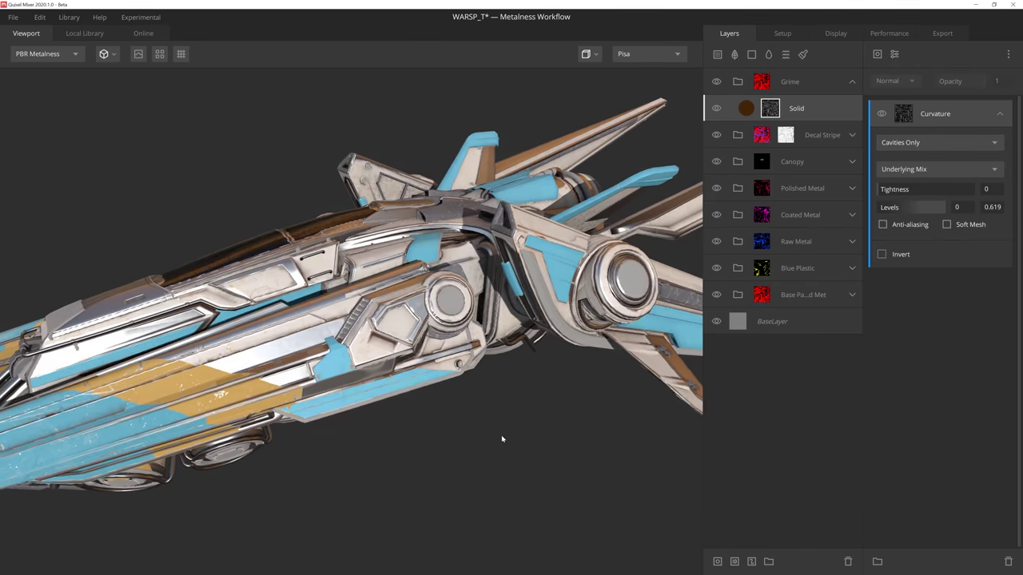
Step: Reduce the brown Solid layer's opacity to 0.868
scroll(502, 439, up, 2)
click(747, 108)
drag(979, 121, 971, 121)
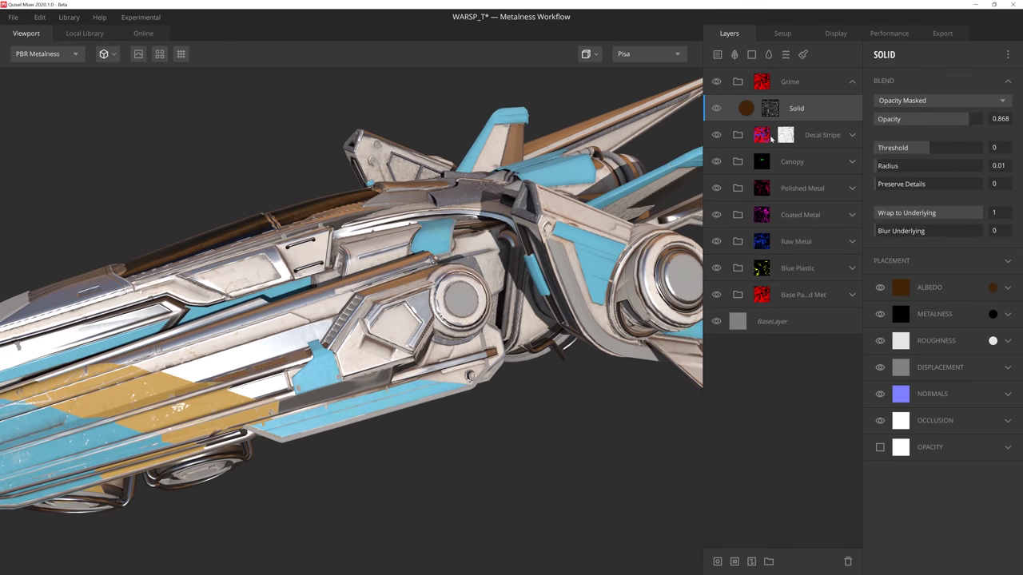
Step: Add a Map component to the brown layer's mask, using the Iron layer's albedo, Multiply blending and an upper range of 0.345
click(769, 110)
click(876, 54)
click(943, 85)
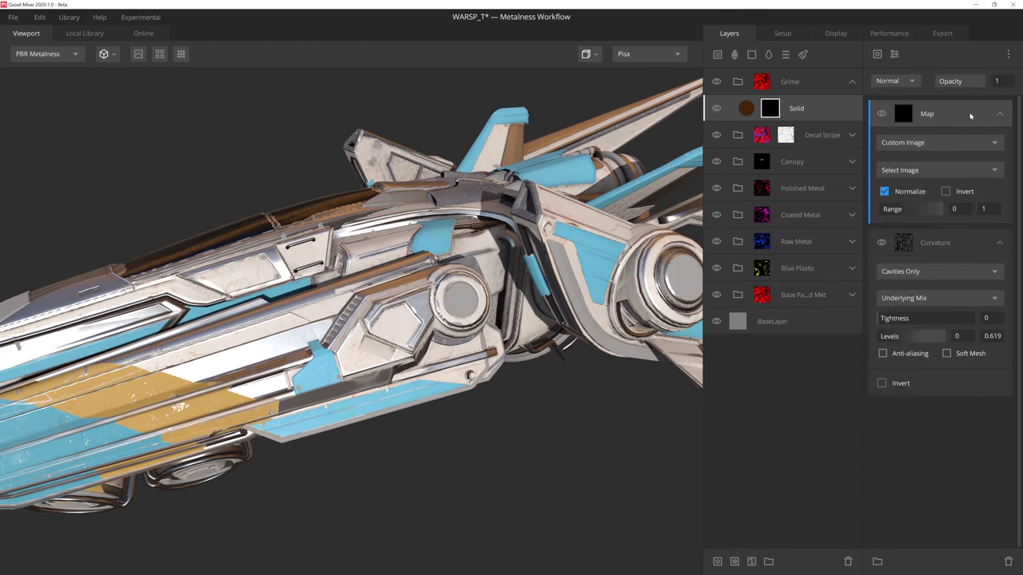
click(949, 143)
click(939, 174)
click(986, 170)
click(986, 172)
click(895, 80)
click(898, 143)
drag(941, 230, 900, 231)
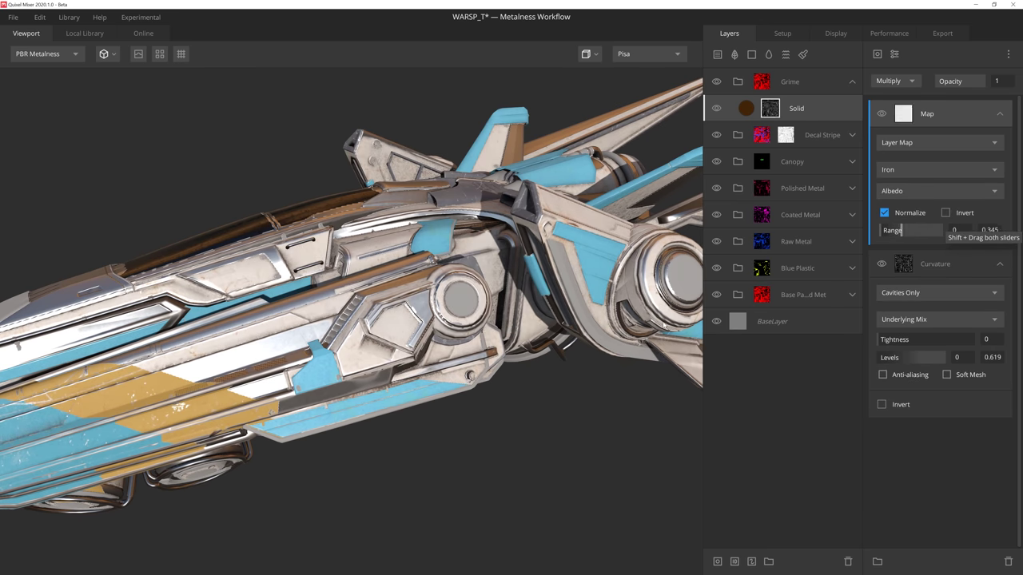
Step: Add a second Solid layer above the brown one in the Grime group and give it a golden yellow albedo
drag(663, 324, 618, 365)
click(835, 111)
click(751, 54)
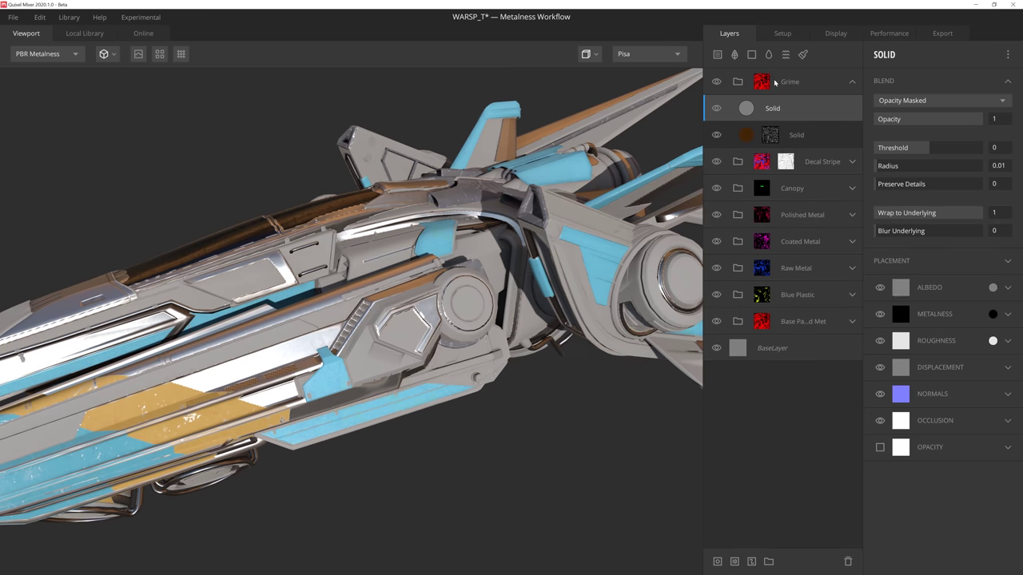
click(992, 287)
click(511, 352)
click(452, 247)
drag(452, 247, 451, 258)
click(639, 397)
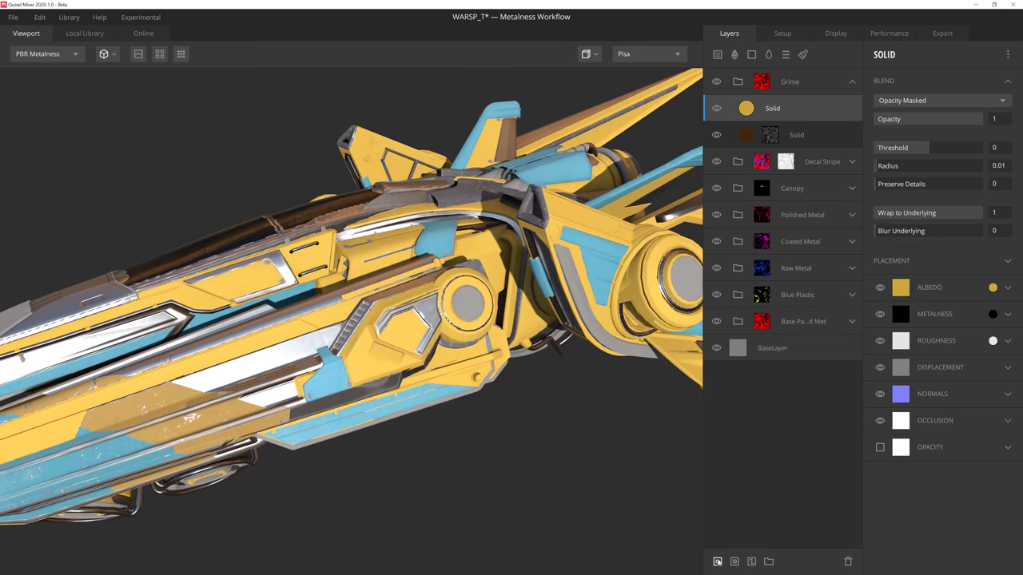
Step: Mask the golden Solid layer with an Edges Only Curvature component and lower its upper level
click(717, 561)
click(878, 54)
click(891, 150)
click(935, 142)
click(899, 174)
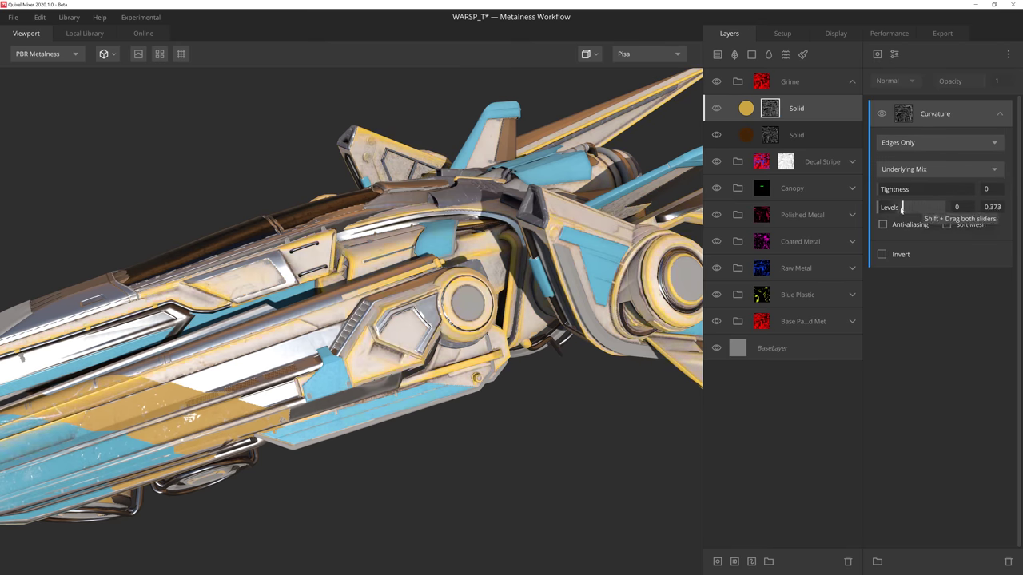
Step: Set the golden Solid layer's albedo blending to Overlay and its layer opacity to 0.376
click(748, 109)
click(959, 329)
click(906, 485)
drag(924, 123, 909, 124)
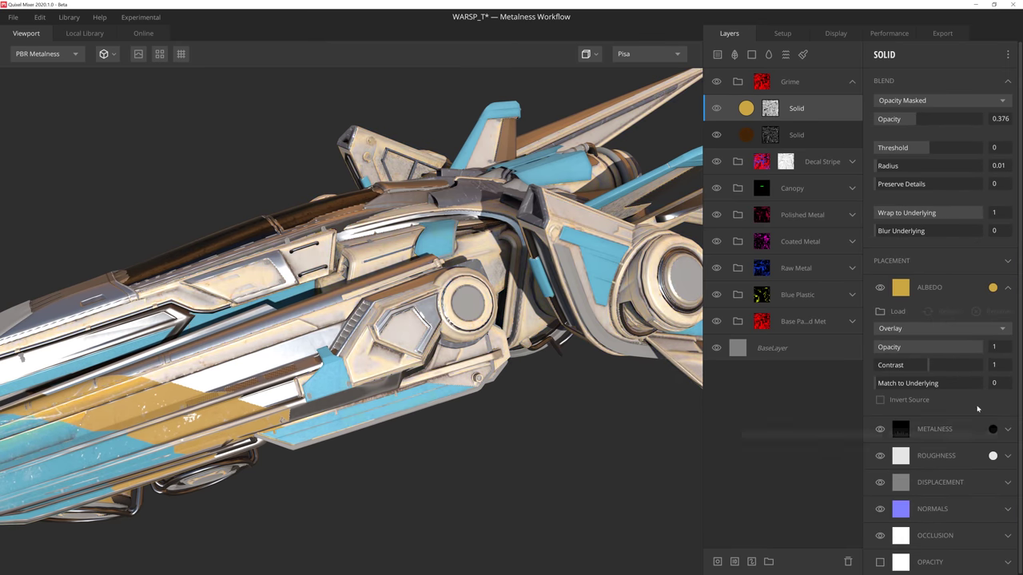
Step: Tone the golden Grime layer's albedo down to hex A98E45 and shift its hue slightly towards orange
click(993, 287)
click(691, 302)
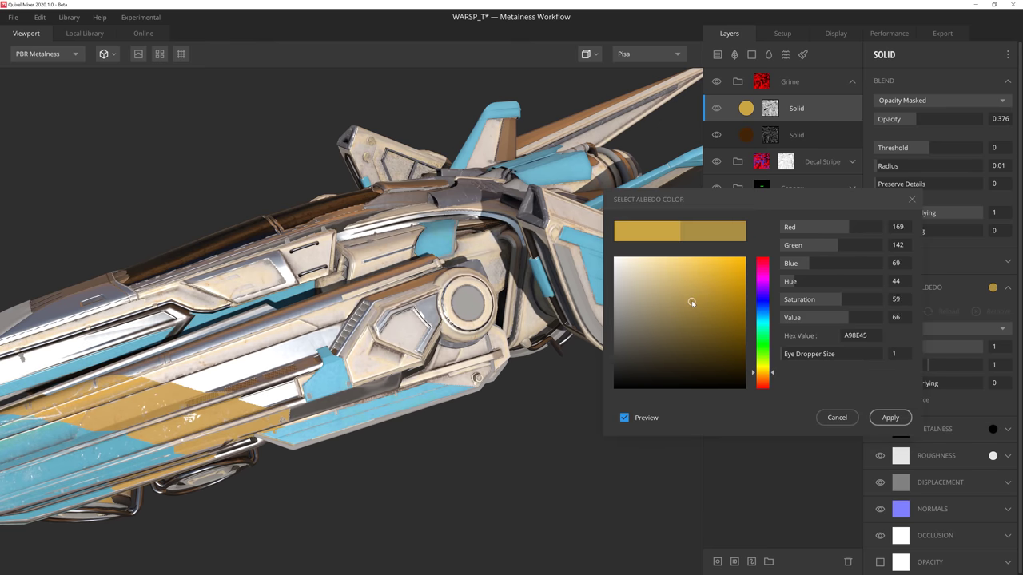
click(890, 417)
scroll(485, 406, down, 4)
alt+drag(484, 406, 555, 365)
scroll(555, 366, up, 3)
click(992, 286)
drag(770, 372, 772, 378)
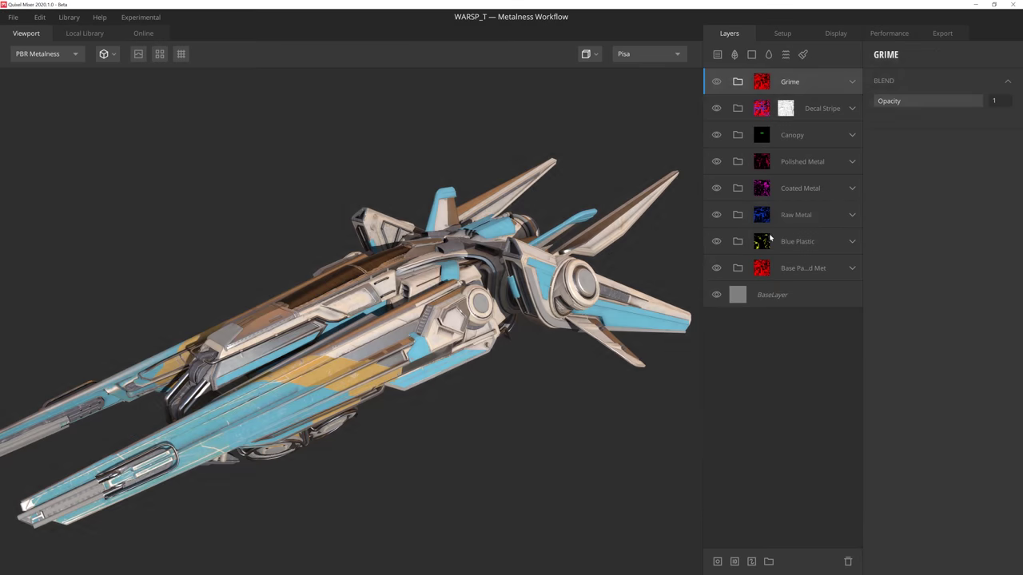
Step: Find the Scratched Rubber surface in the library and add it above the Grime group
click(761, 214)
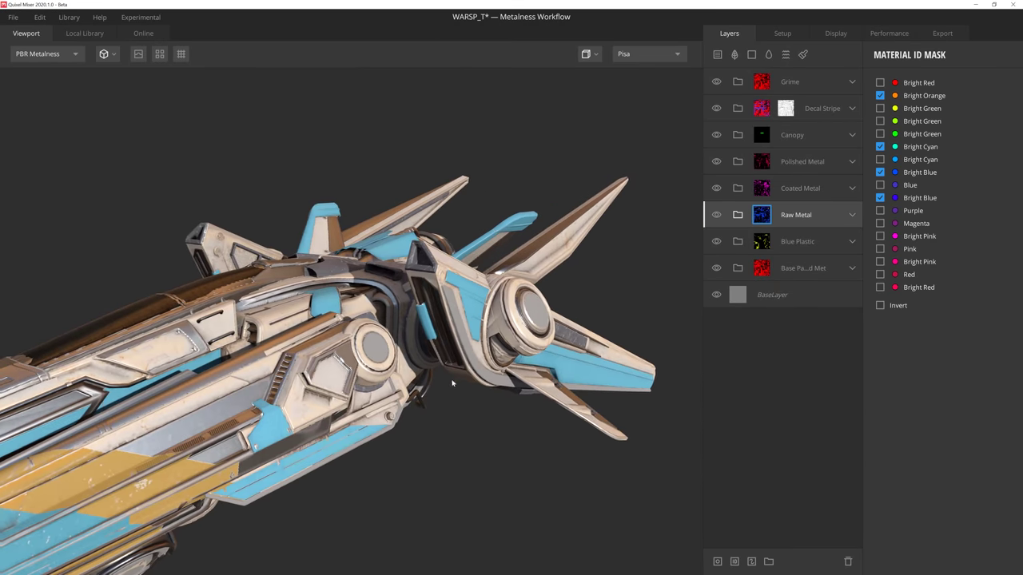
click(790, 81)
click(717, 54)
click(74, 75)
text(rub)
click(200, 132)
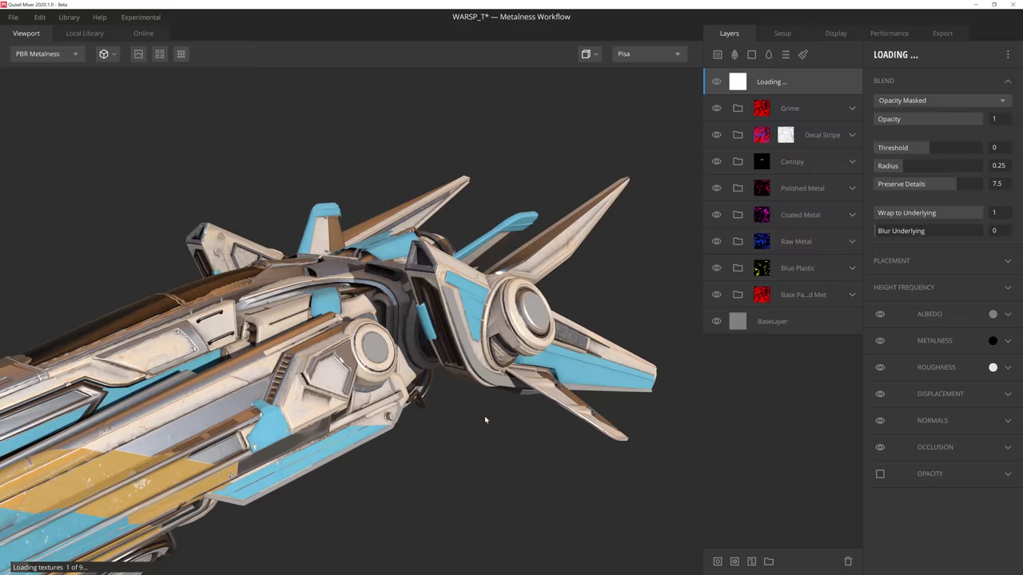
Step: Put the Scratched Rubber layer in a group named Composite and give the group a material ID mask
key(ctrl+g)
double_click(776, 80)
text(Composite)
key(Return)
click(734, 561)
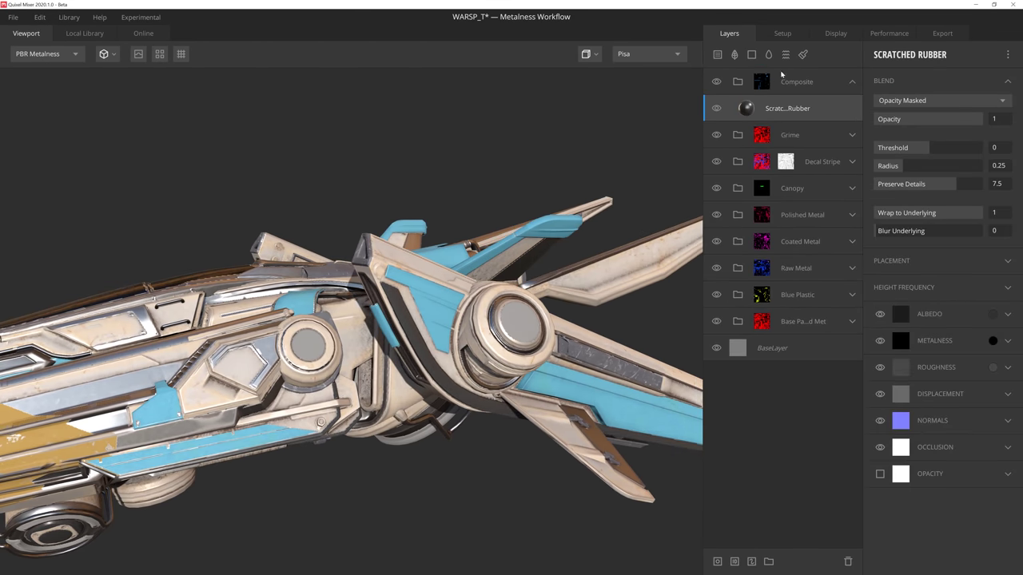
Step: Add a Solid layer above the Scratched Rubber in the Composite group and set its albedo to dark grey
click(751, 54)
click(993, 289)
click(612, 366)
click(897, 419)
Step: Mask the dark grey Solid layer with a Square pattern and add a Projection modifier set to Box Projection
click(716, 560)
click(877, 56)
mouse_move(903, 117)
click(972, 120)
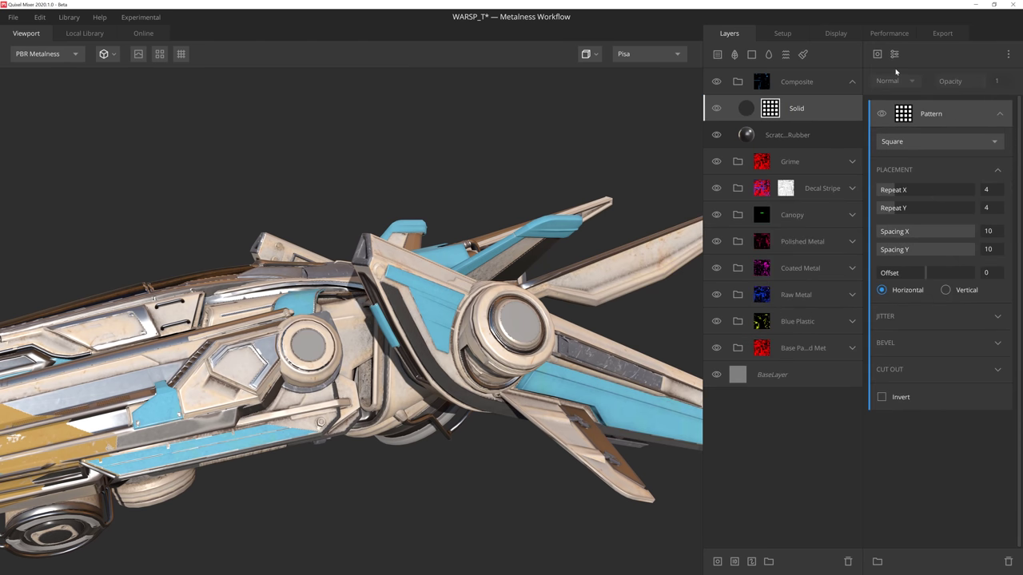
click(894, 53)
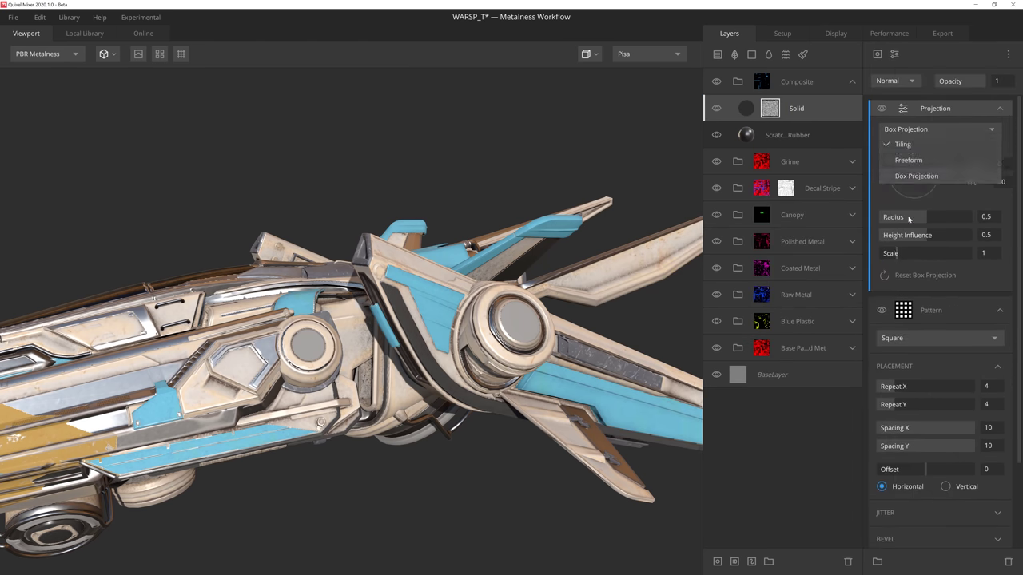
Step: Set the patterned Solid layer's blend mode to From Above with a threshold of 0.876 and Wrap to Underlying of 0.993
click(744, 108)
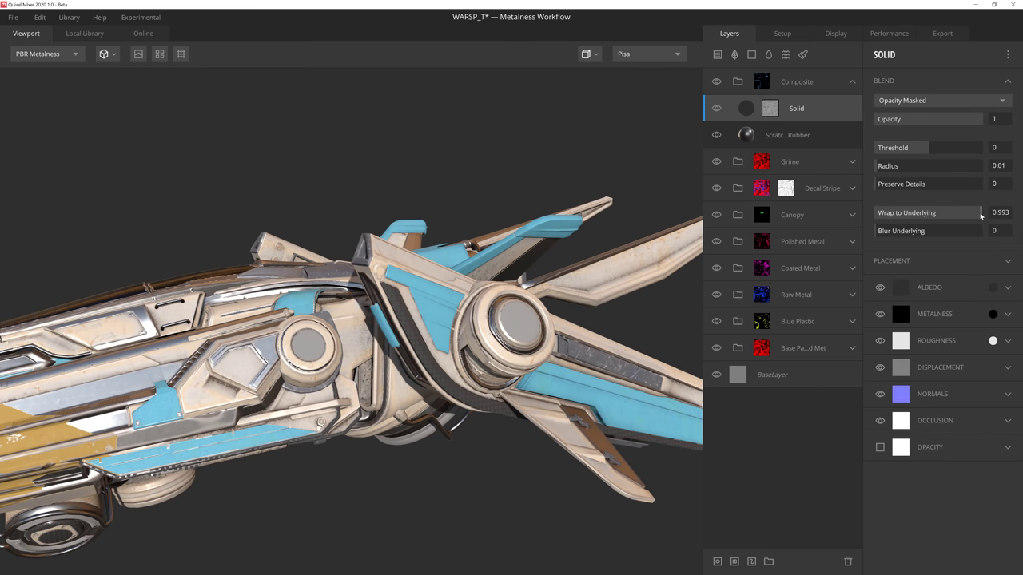
click(908, 100)
click(908, 100)
drag(961, 151, 952, 149)
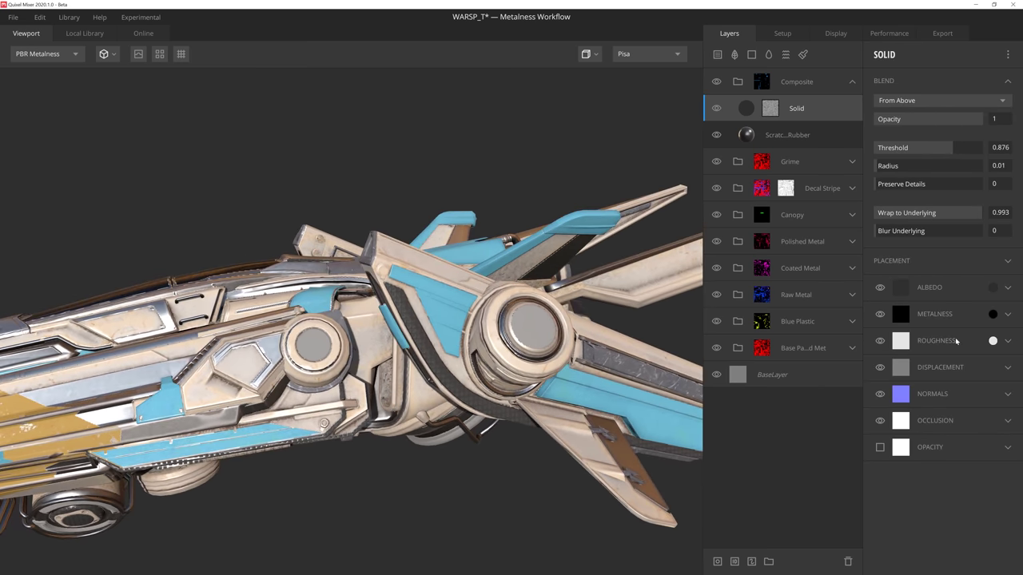
Step: Darken the patterned Solid layer's roughness to hex 565656, judging it in the roughness channel view
click(992, 340)
click(614, 320)
click(889, 417)
key(4)
click(993, 341)
drag(616, 339, 609, 351)
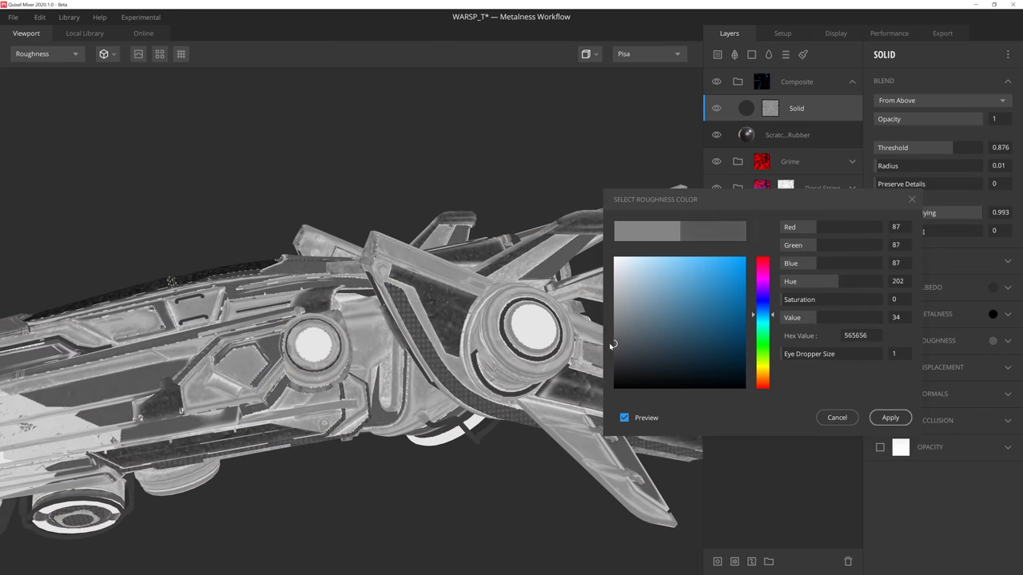
click(890, 417)
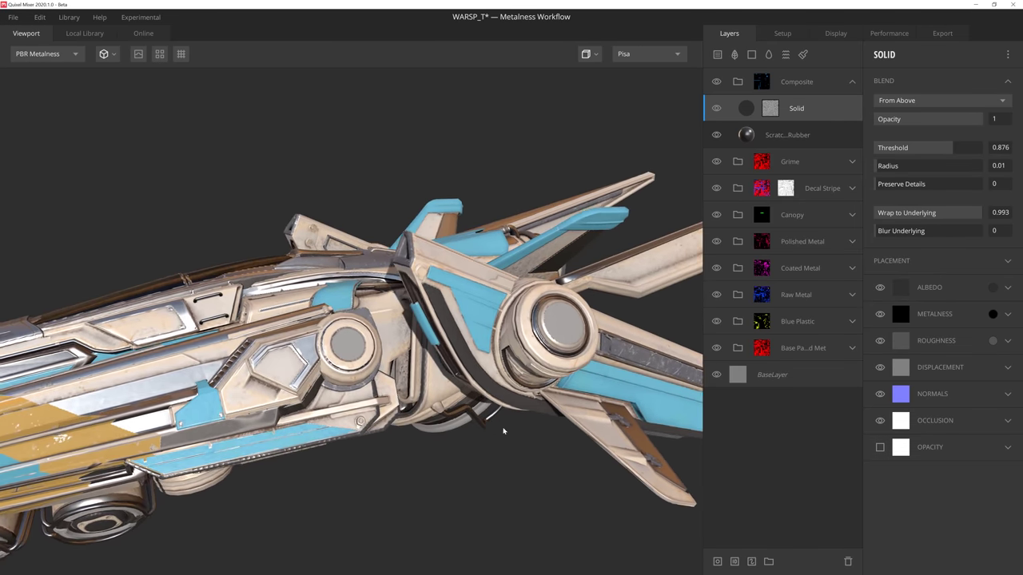
Step: Collapse the Composite group and add the Scratched Painted Iron surface above it from the library
click(849, 83)
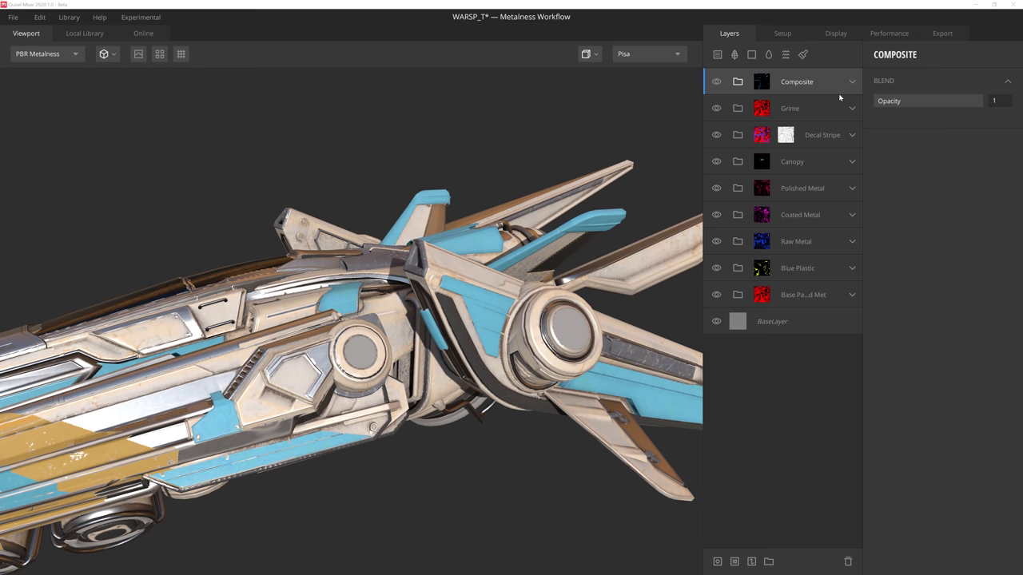
click(717, 55)
click(82, 72)
text(metal)
drag(39, 69, 11, 66)
text(iron)
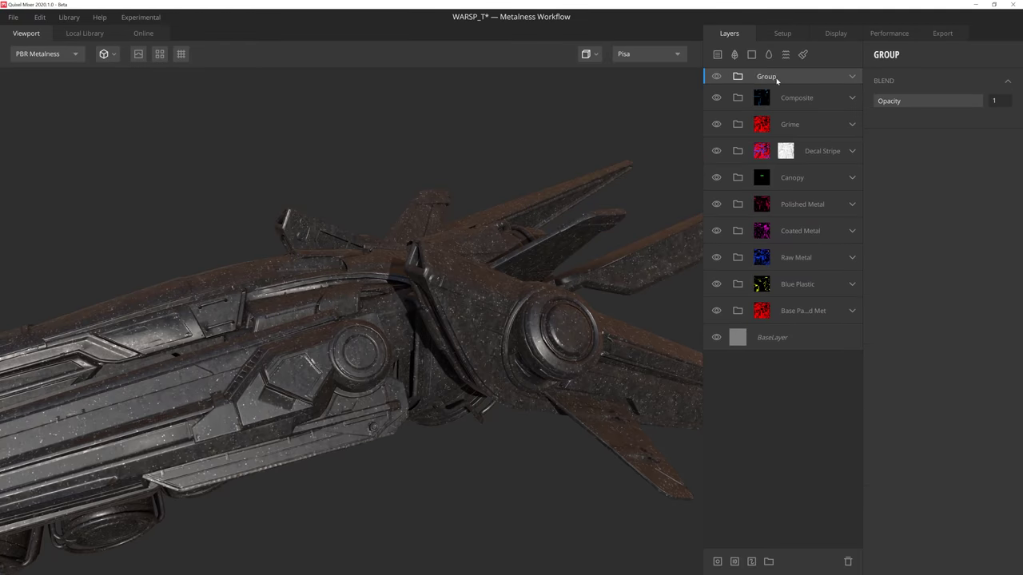
Step: Name the iron surface's group Orange Paint and mask it by material ID to the round engine caps
click(776, 80)
text(Orange Paint)
key(Return)
click(734, 562)
click(570, 326)
Step: Set the Scratched Painted Iron layer's box projection scale to 3.671 and tint its albedo orange
click(850, 83)
click(799, 108)
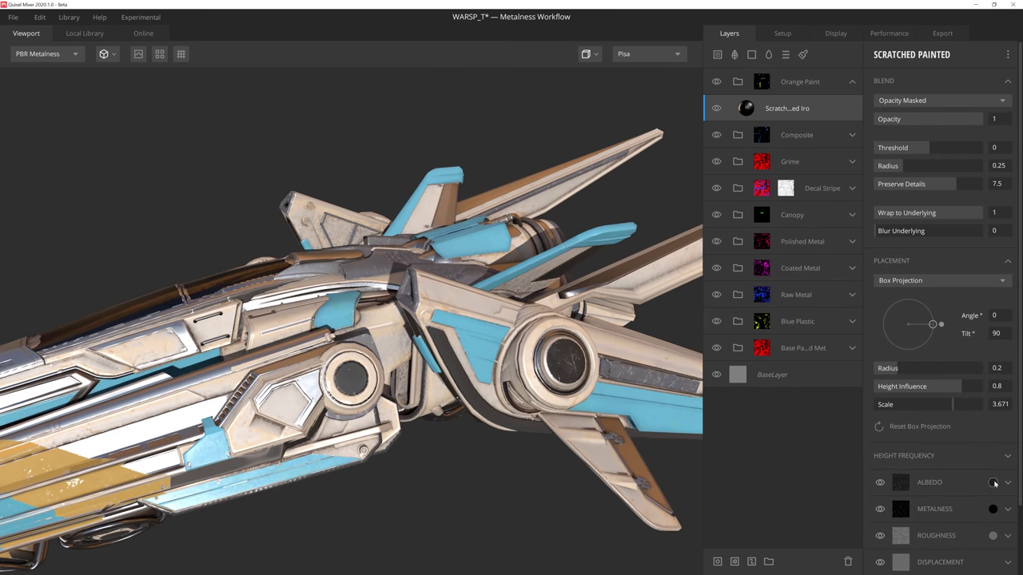
click(992, 482)
mouse_move(715, 314)
mouse_down()
mouse_move(696, 288)
mouse_move(691, 299)
mouse_move(705, 298)
mouse_up()
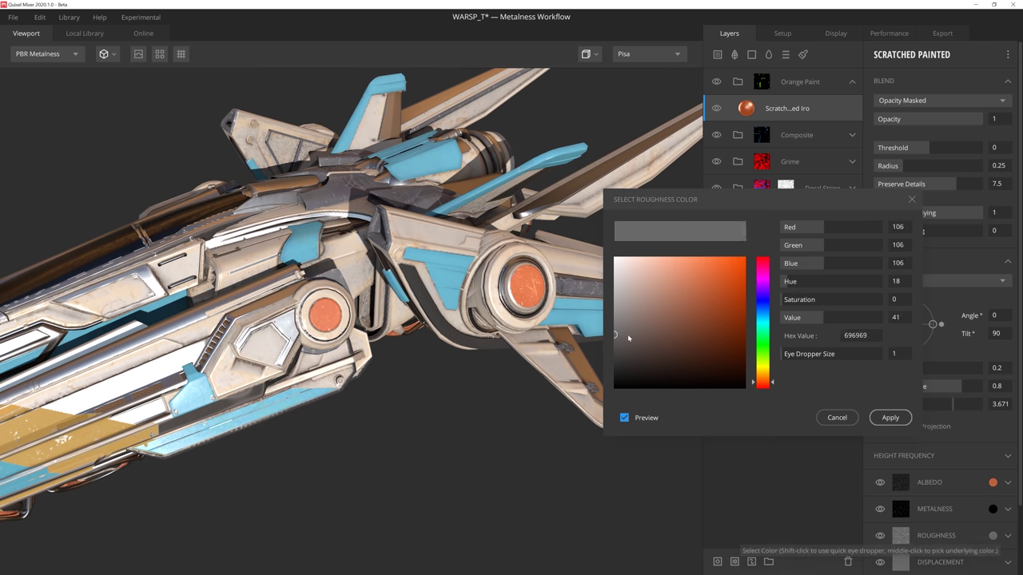
Step: Darken the Scratched Painted Iron layer's roughness colour and set its roughness contrast to 1.642
click(889, 418)
click(1007, 535)
scroll(943, 400, down, 2)
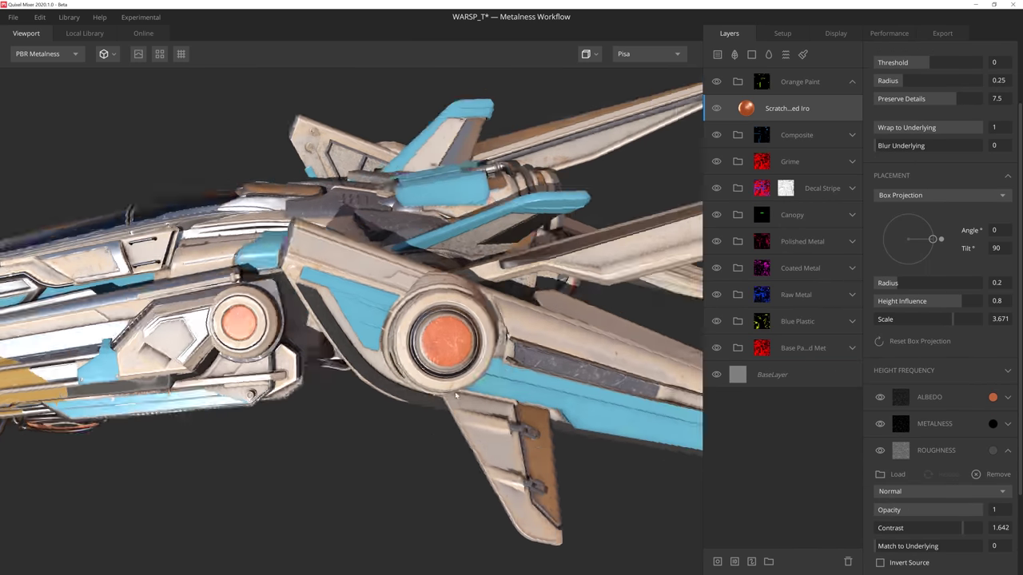
Step: Add a Solid layer above the Scratched Painted Iron in the Orange Paint group and set its albedo to light orange
alt+drag(455, 395, 543, 393)
click(751, 54)
click(992, 432)
click(675, 273)
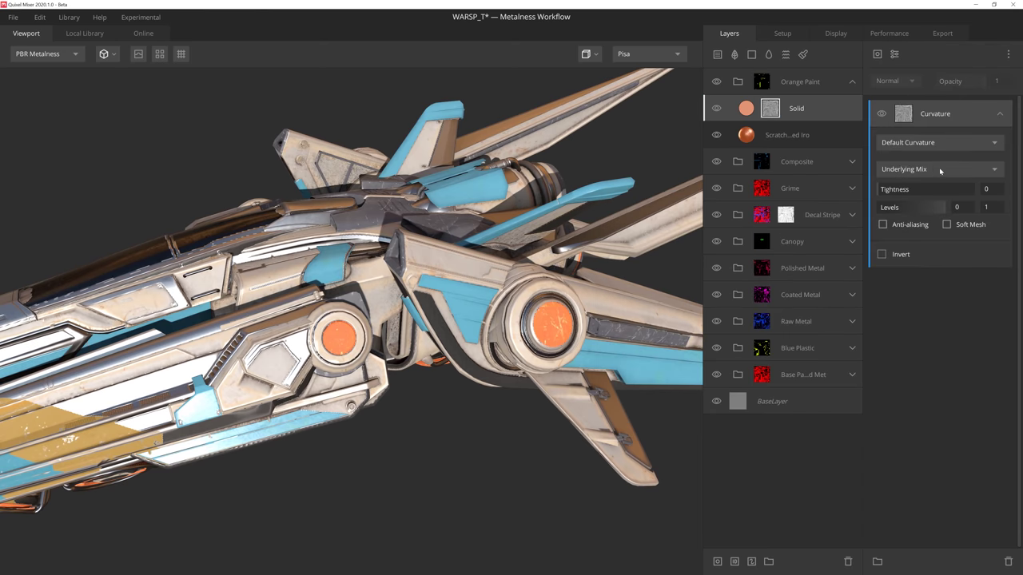
Step: Tighten the curvature mask levels of the Orange Paint group's Solid layer and refine its light orange albedo tint
drag(924, 207, 886, 208)
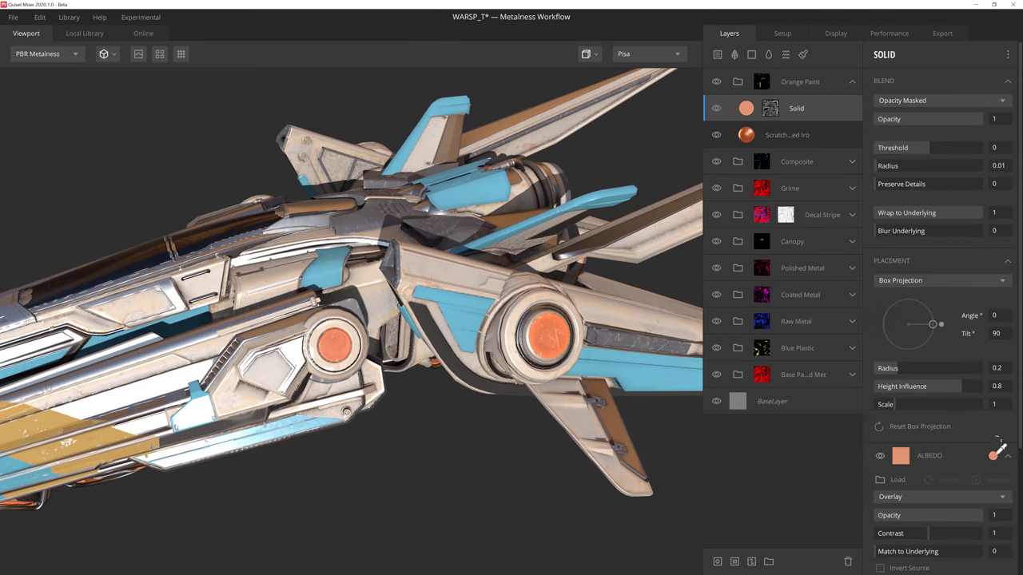
click(993, 455)
click(677, 267)
click(890, 418)
scroll(488, 432, down, 4)
drag(489, 431, 559, 410)
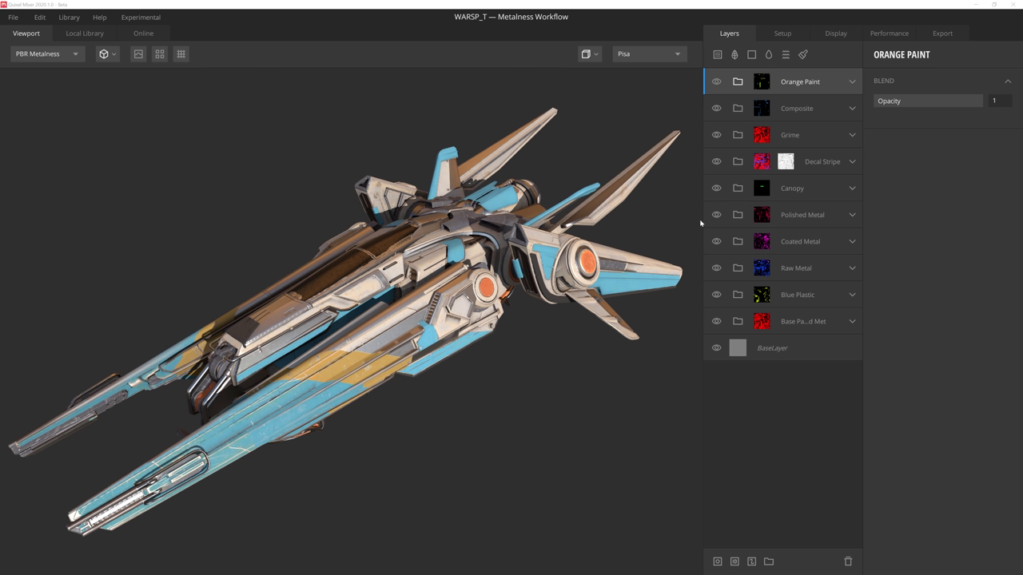
Step: Add a Paint layer above Orange Paint, place it in a new group named MXR_Decal and select it for painting
click(804, 54)
key(ctrl+g)
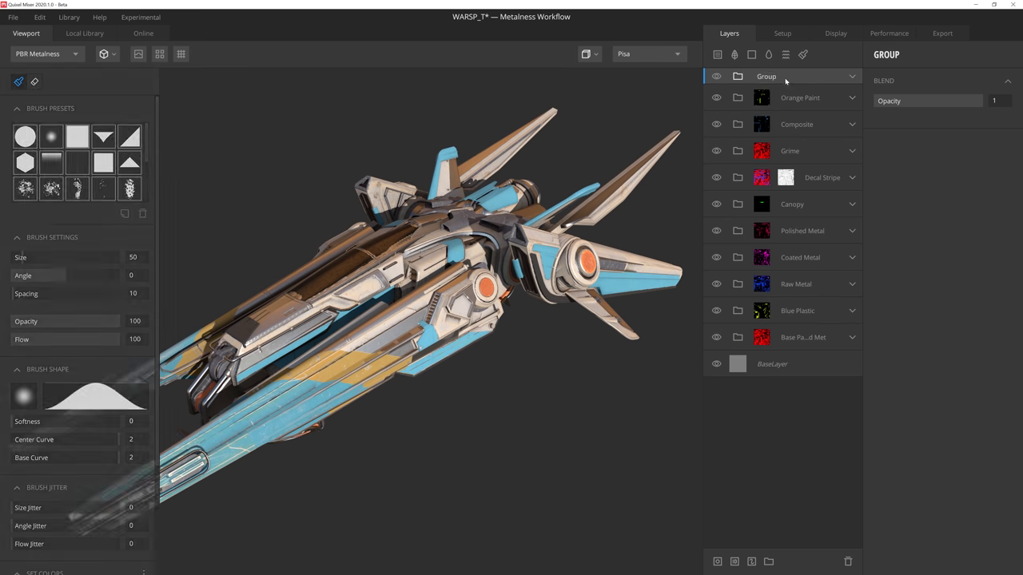
double_click(775, 79)
text(MXR_Decal)
key(Return)
click(821, 99)
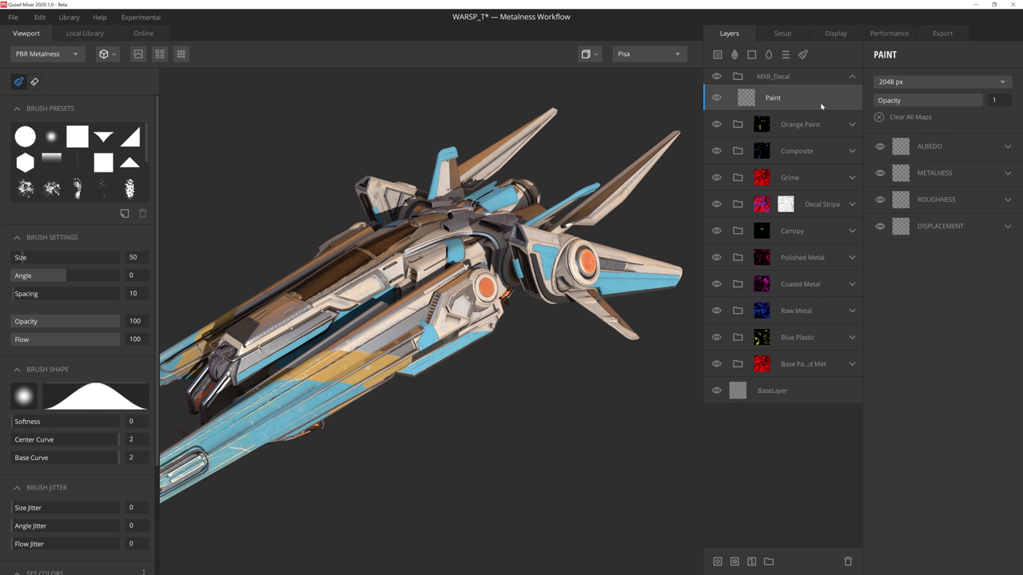
Step: Load the MXR_DECAL image as the custom brush alpha, then give the brush a light grey albedo and zero displacement
scroll(104, 239, down, 4)
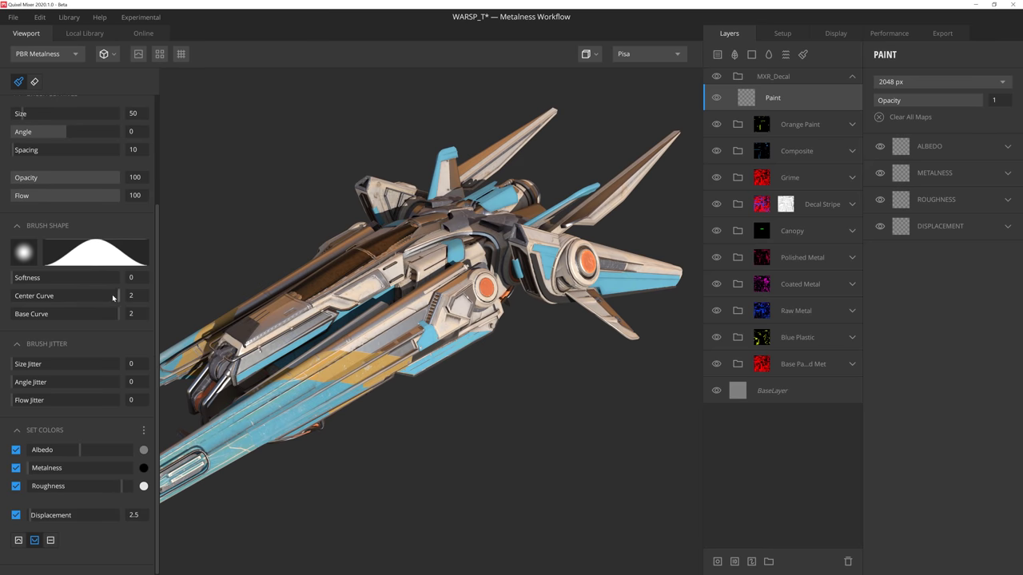
click(23, 253)
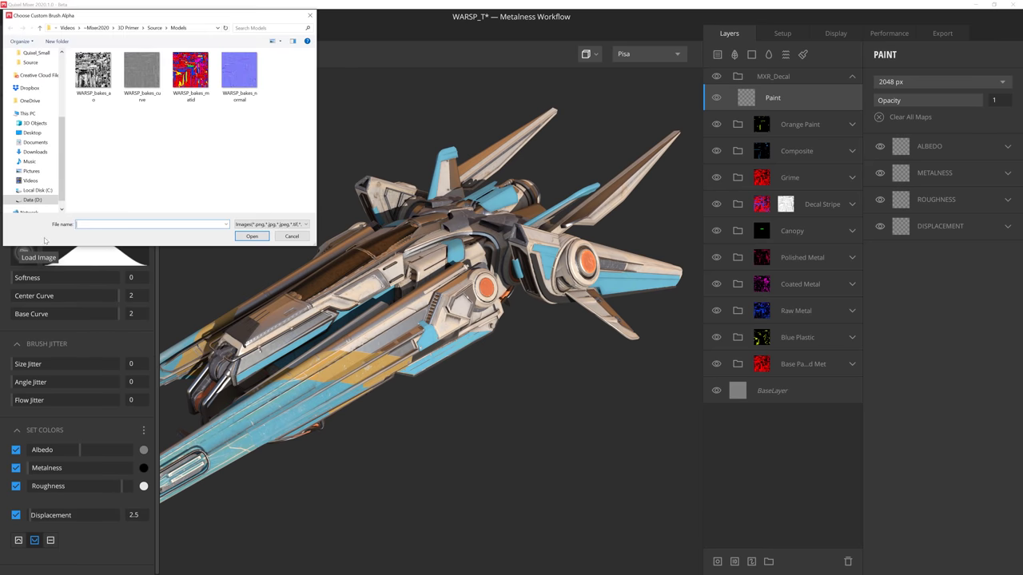
click(159, 28)
click(185, 126)
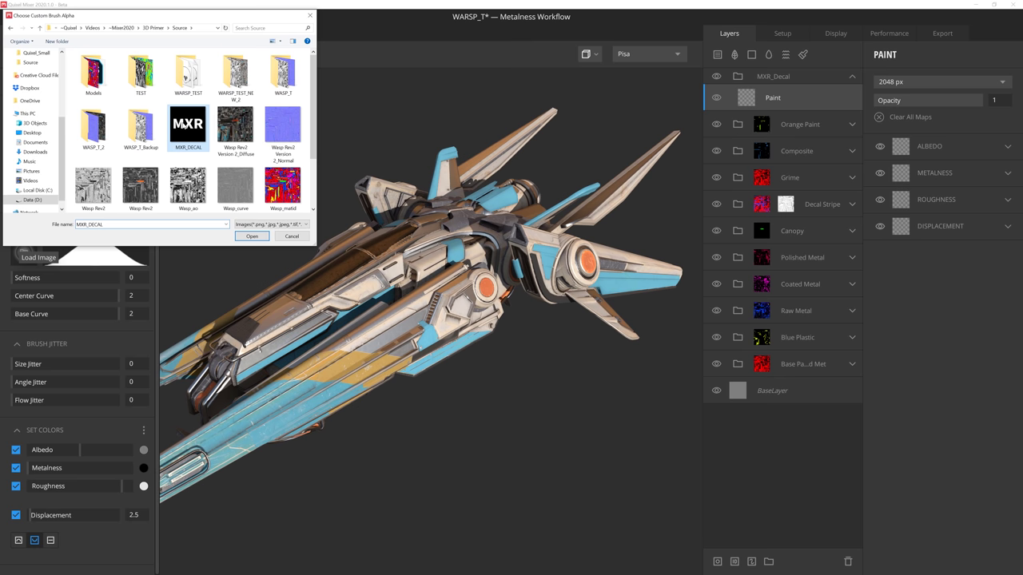
double_click(184, 125)
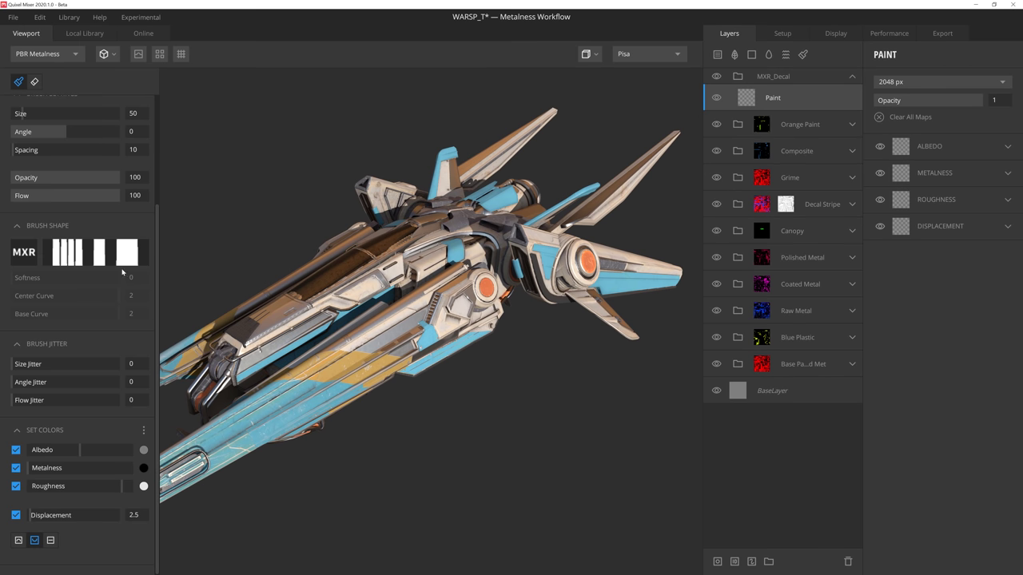
drag(85, 453, 112, 454)
drag(29, 518, 24, 518)
Step: Enlarge the brush to about 499.2 and stamp the MXR logo once across the yellow stripe on the front pod
middle_drag(376, 386, 445, 354)
alt+drag(445, 354, 425, 390)
scroll(444, 323, up, 3)
alt+drag(444, 323, 417, 312)
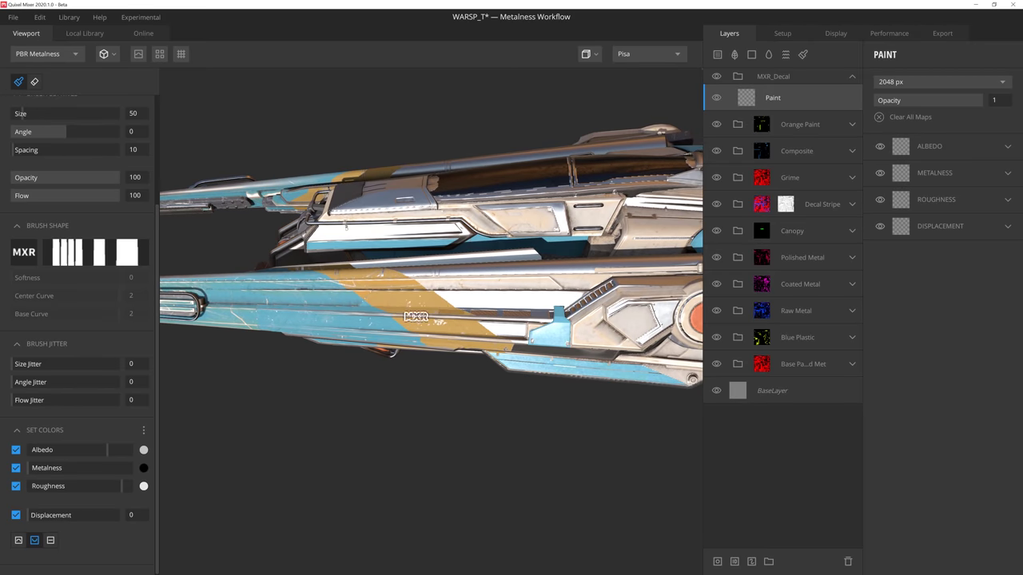
ctrl+right_drag(416, 313, 546, 312)
mouse_move(416, 313)
alt+mouse_down()
mouse_move(420, 335)
mouse_move(413, 315)
mouse_move(404, 331)
alt+mouse_up()
scroll(402, 337, up, 2)
key(bracketright)
key(bracketright)
key(bracketright)
key(bracketright)
key(bracketright)
key(bracketright)
mouse_move(346, 352)
alt+mouse_down()
mouse_move(440, 313)
mouse_move(424, 328)
mouse_move(544, 409)
mouse_move(424, 404)
alt+mouse_up()
click(423, 327)
Step: Reduce the Paint layer's albedo opacity to 0.836 and its roughness opacity to 0.756
click(935, 146)
drag(980, 207, 964, 205)
click(1007, 262)
mouse_move(969, 324)
mouse_down()
mouse_move(939, 320)
mouse_move(956, 322)
mouse_up()
key(4)
key(1)
alt+drag(470, 424, 450, 450)
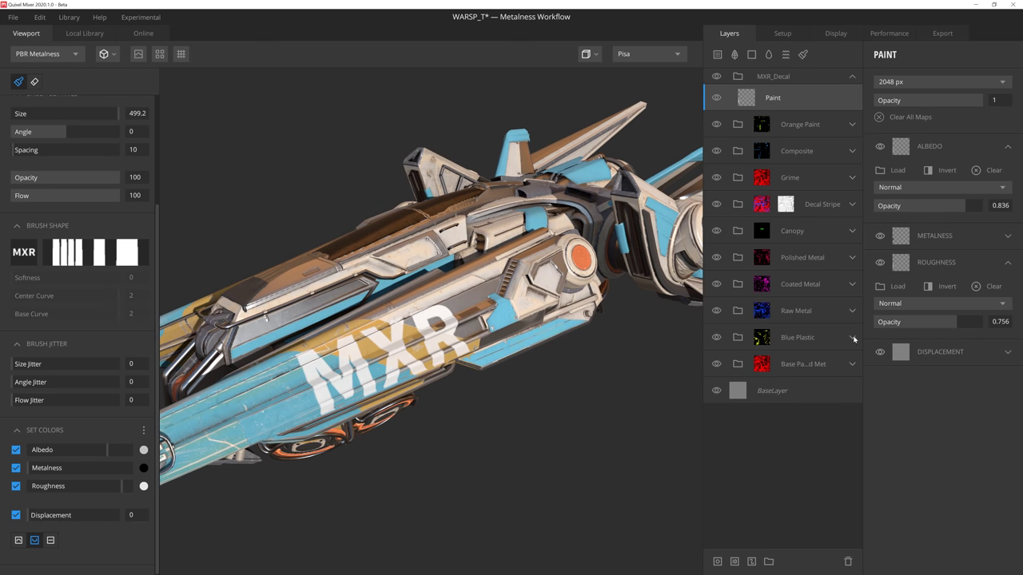
click(940, 303)
click(910, 462)
mouse_move(582, 445)
alt+mouse_down()
mouse_move(568, 450)
mouse_move(590, 436)
alt+mouse_up()
Step: Mask the MXR_Decal group with an inverted Curvature component using levels 0.544 to 0.746
click(772, 76)
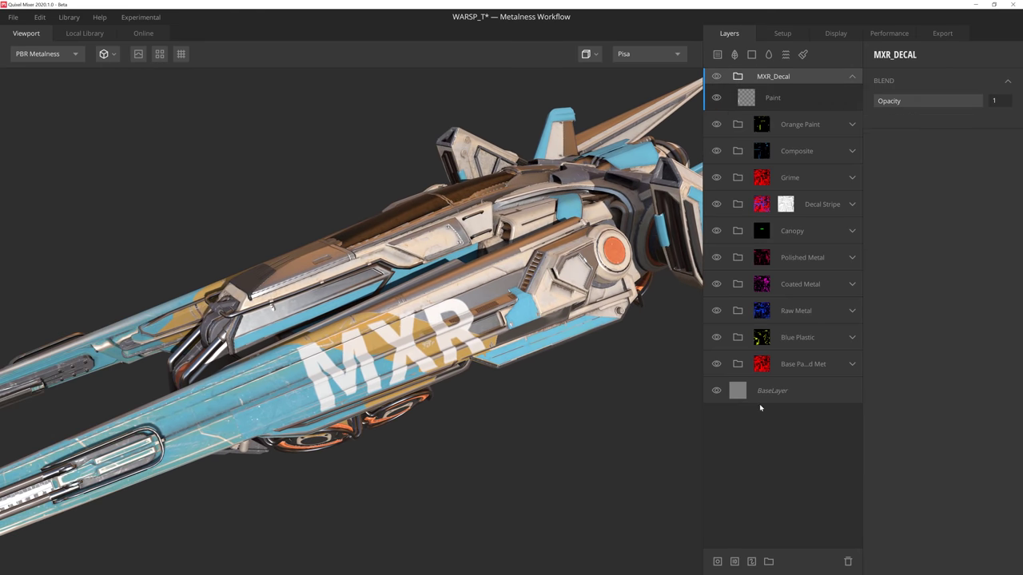
click(717, 562)
click(878, 53)
click(901, 142)
click(881, 254)
drag(941, 217, 888, 205)
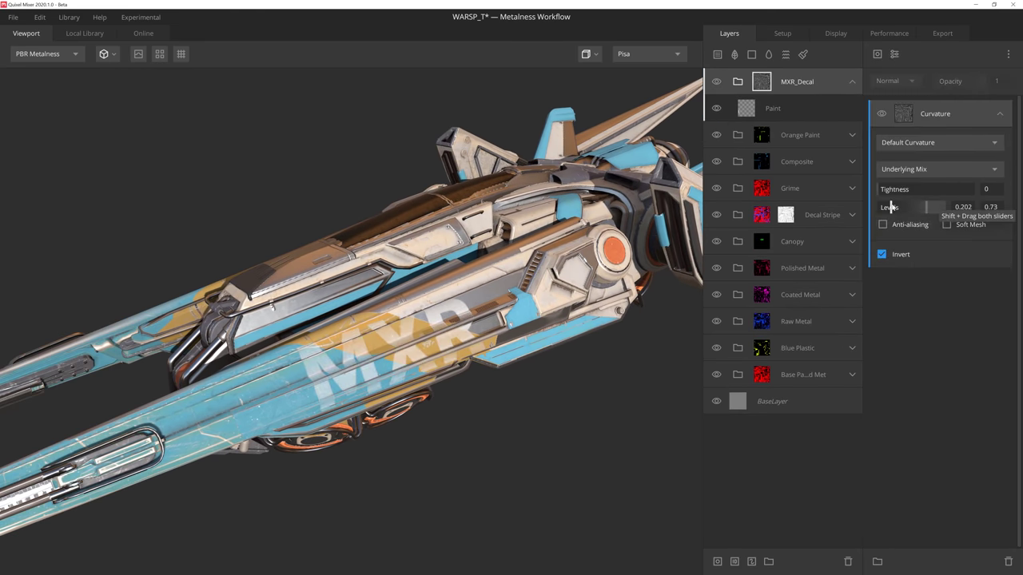
Step: Add a Map component to the MXR_Decal mask using the Scratched Painted Iron layer's albedo, range 0 to 0.069, blended as Multiply
click(876, 53)
click(904, 89)
click(947, 142)
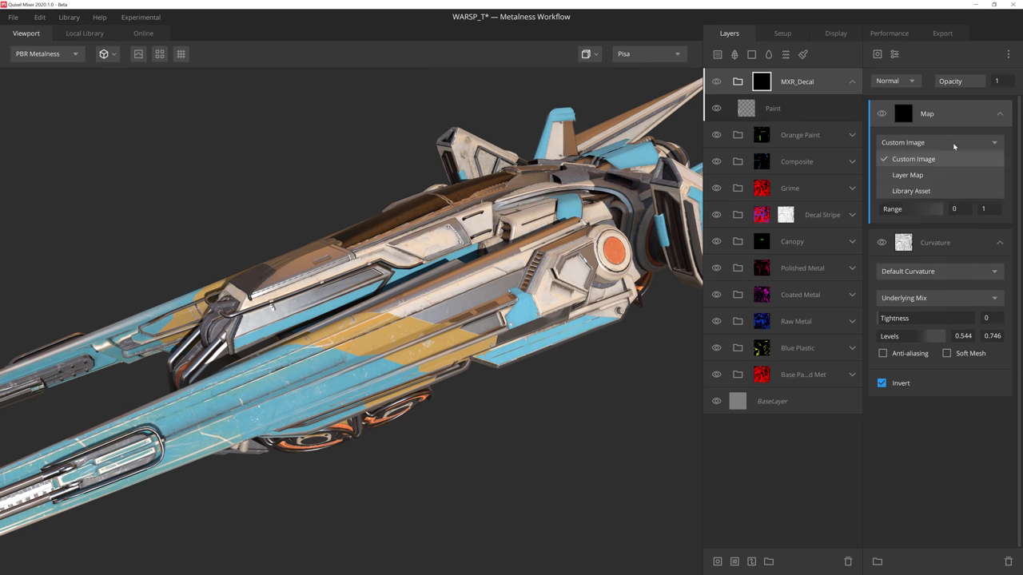
click(919, 175)
click(942, 169)
mouse_move(1002, 208)
mouse_down()
mouse_move(1003, 235)
mouse_move(1002, 206)
mouse_move(903, 231)
mouse_up()
click(927, 194)
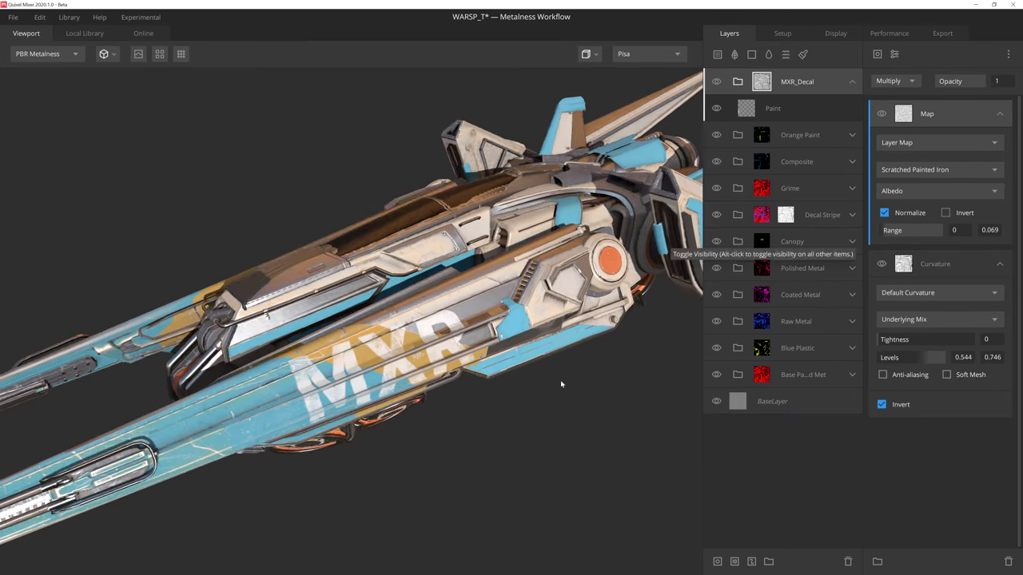
drag(561, 384, 570, 356)
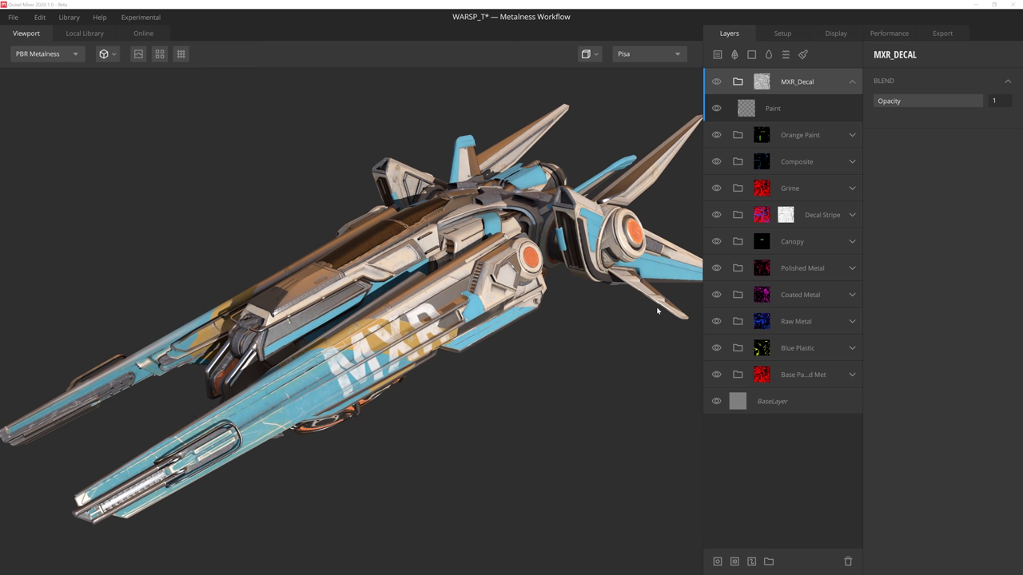
Step: Add a Solid layer above MXR_Decal and place it in a new group named Universal Grunge
click(851, 82)
click(751, 54)
key(ctrl+g)
text(Universal Grunge)
key(Return)
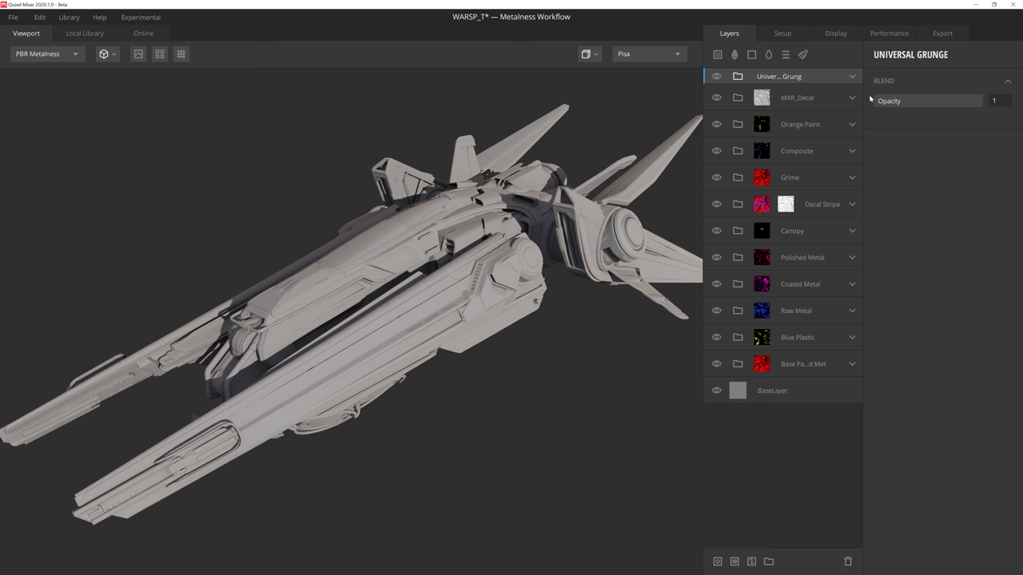
Step: Set the albedo of the Solid layer in the Universal Grunge group to dark navy blue
click(852, 76)
click(834, 107)
click(992, 455)
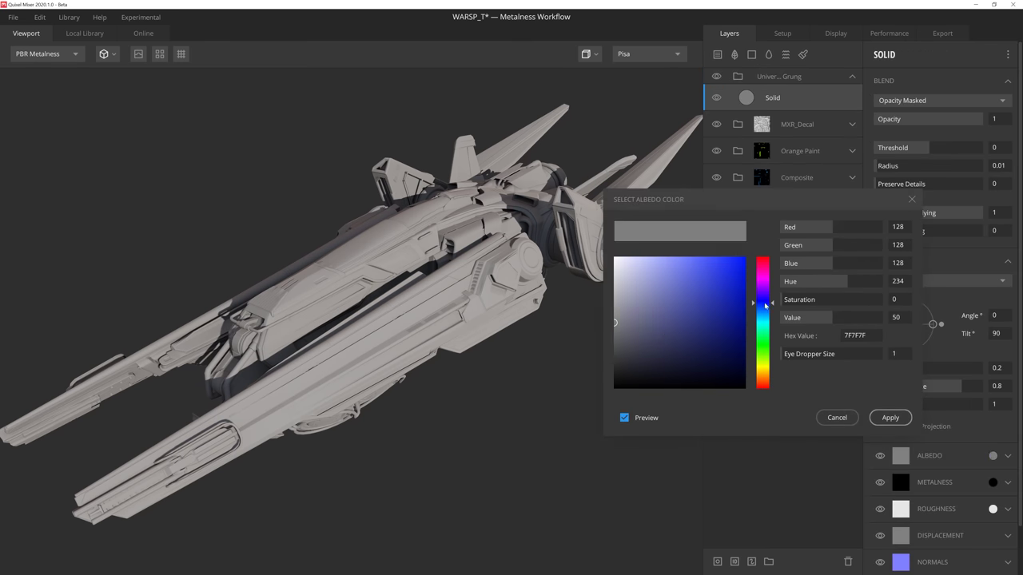
click(669, 361)
click(890, 417)
click(1008, 456)
Step: Mask the navy Solid layer with a Curvature component set to Edges Only and tighten its levels
click(716, 561)
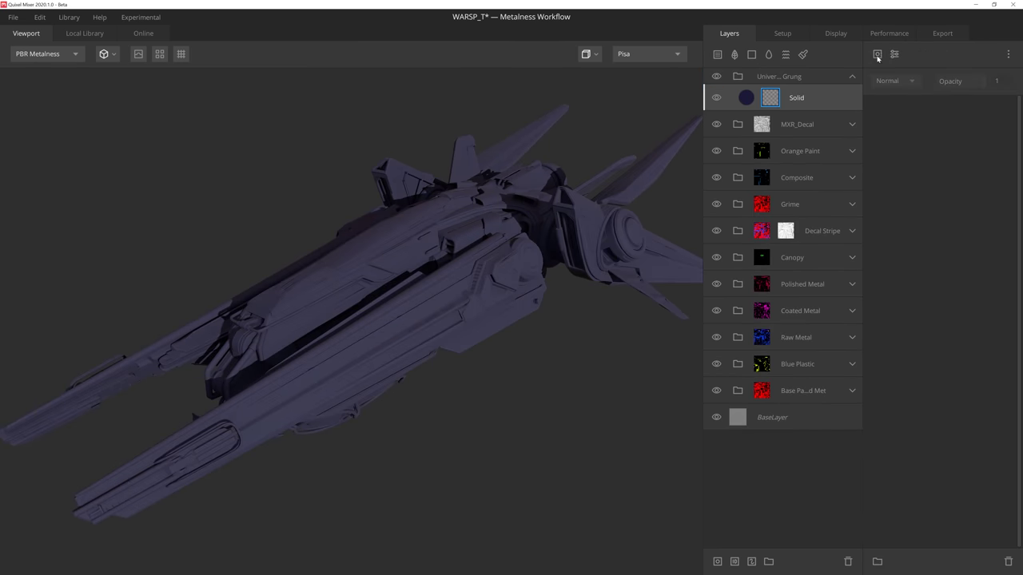
click(877, 55)
click(898, 151)
drag(543, 328, 522, 352)
key(m)
drag(943, 207, 925, 207)
drag(879, 207, 937, 207)
click(919, 142)
click(918, 175)
drag(906, 207, 891, 207)
key(m)
Step: Disable the metalness channel of the navy Solid layer
click(746, 98)
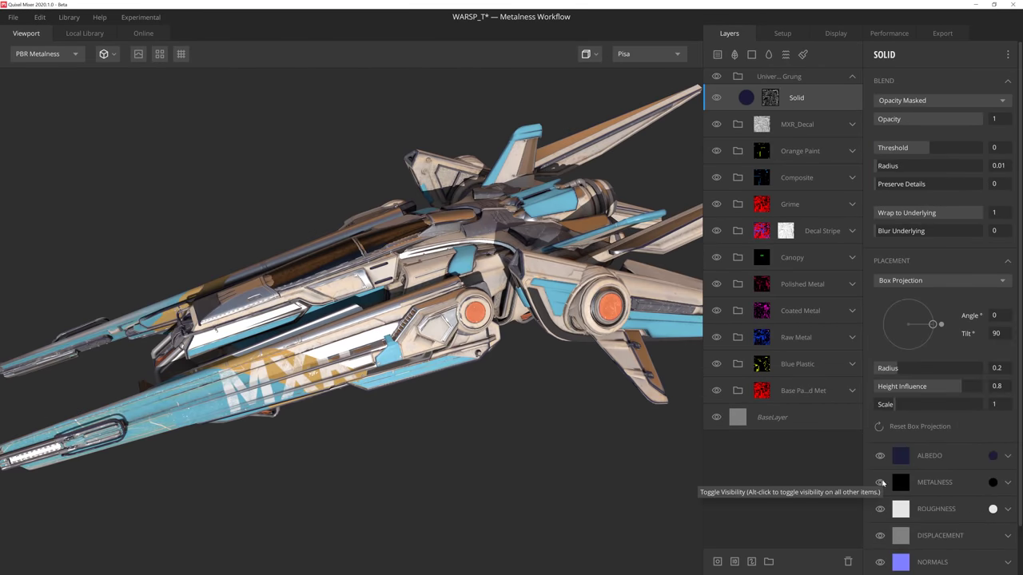
click(879, 480)
drag(415, 335, 320, 344)
Step: Set the navy Solid layer's curvature mask levels to 0.19 and 0.865 and lower the layer's opacity slightly
click(769, 97)
drag(937, 207, 938, 206)
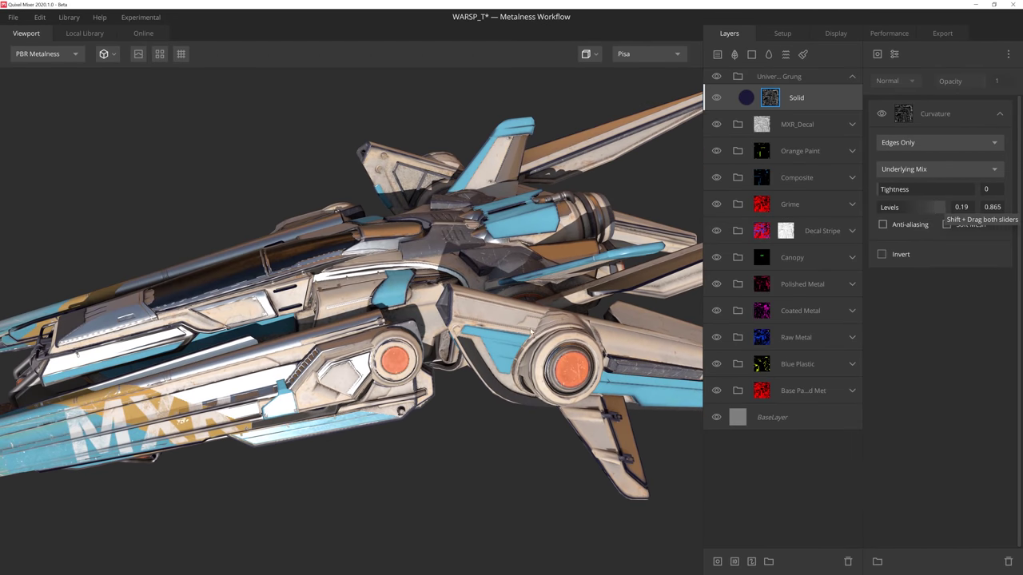
click(747, 97)
drag(973, 124, 954, 124)
drag(447, 335, 532, 344)
Step: Add a second Solid layer on top of the Universal Grunge group with a dark grey albedo, about 454545
click(751, 55)
click(902, 458)
click(614, 356)
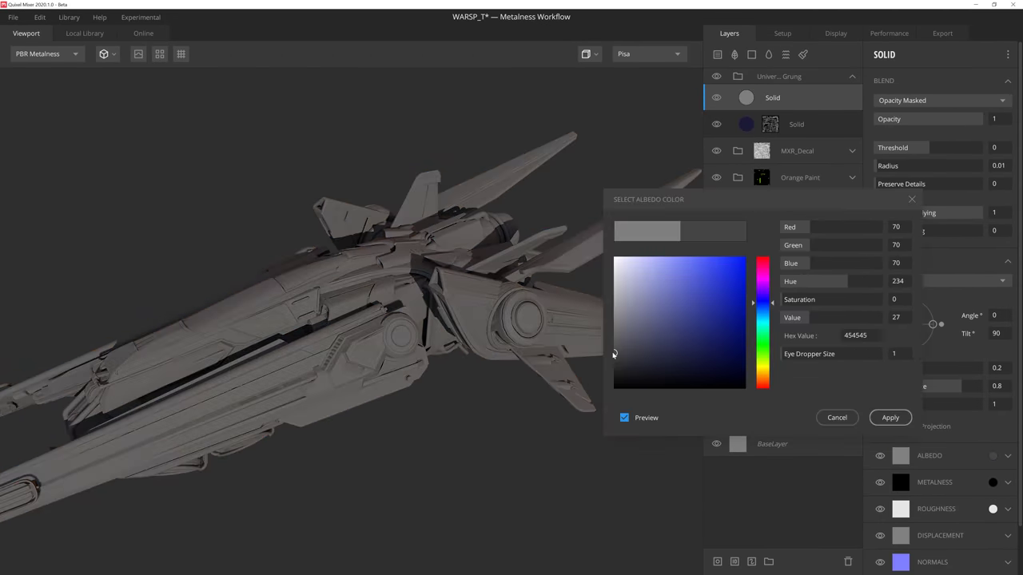
click(890, 418)
Step: Mask the grey Solid layer with an inverted Map from the Scratched Plastic library asset's Gloss, range 0.194 to 1
click(717, 561)
click(876, 55)
click(882, 86)
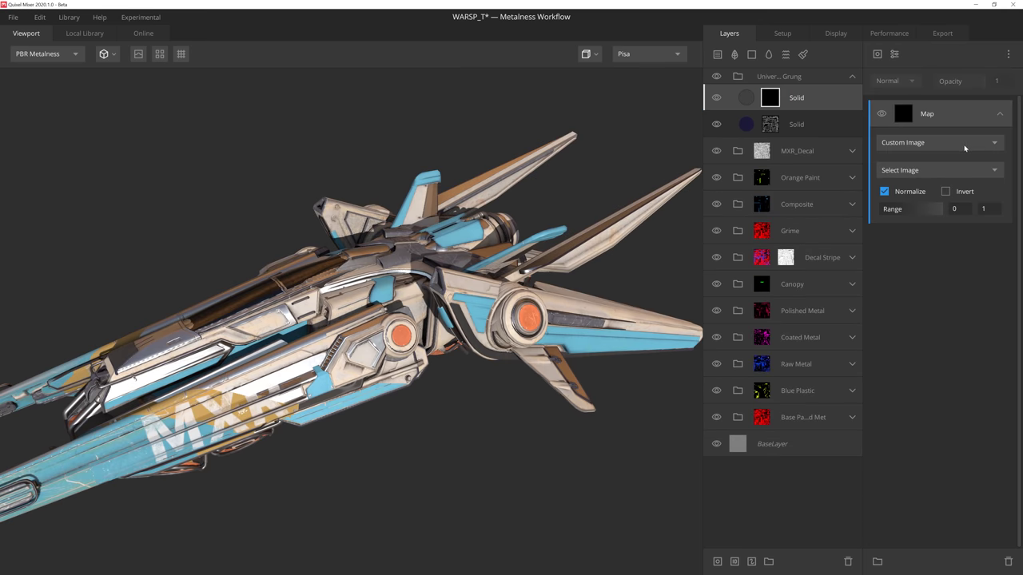
click(939, 140)
click(953, 190)
click(503, 205)
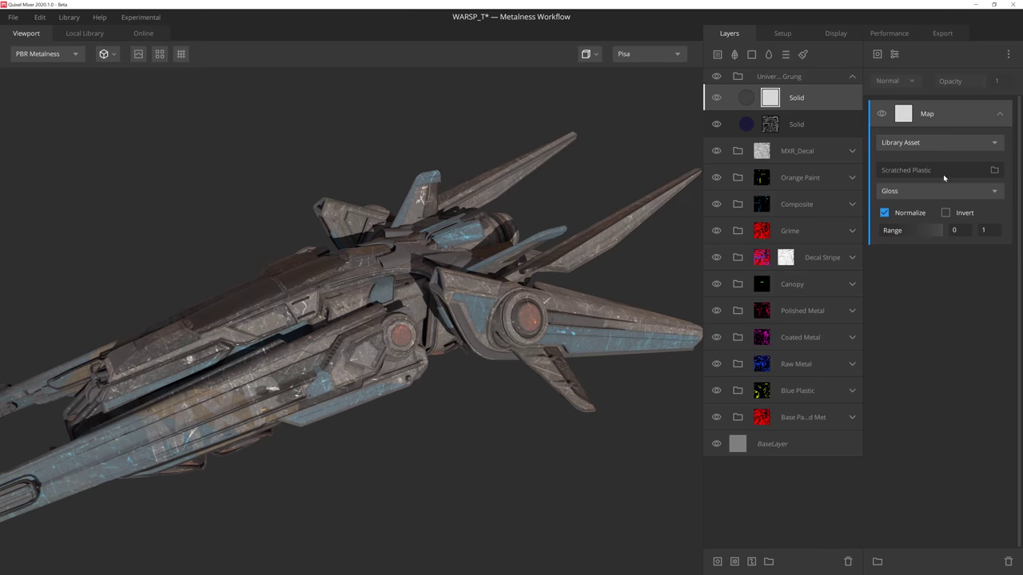
click(945, 213)
click(928, 231)
shift+drag(882, 230, 893, 231)
drag(544, 304, 511, 320)
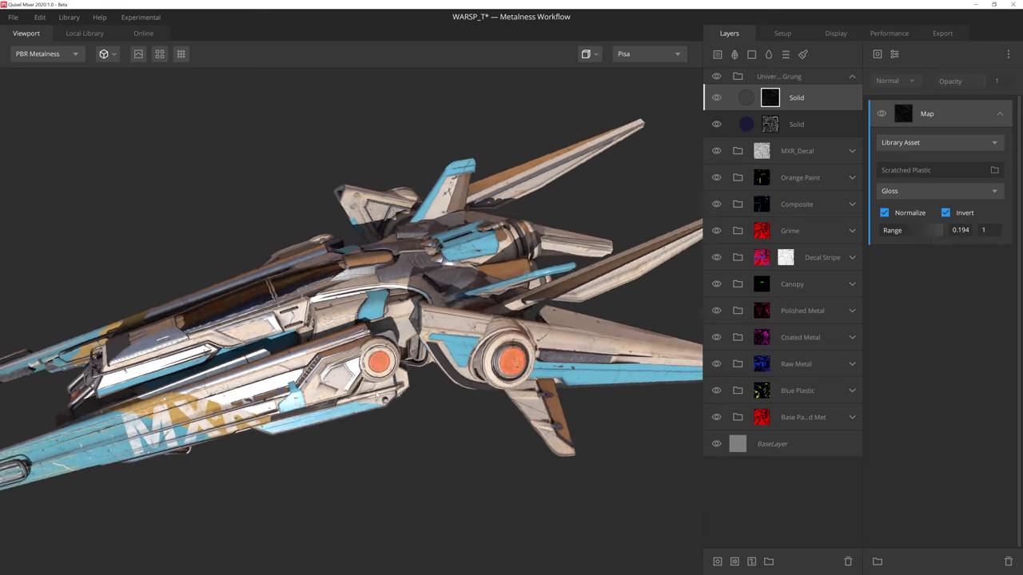
Step: Lower the grey Solid layer's opacity and exclude one Bright Green material from it with an inverted material ID mask
click(746, 98)
drag(981, 120, 961, 120)
drag(504, 323, 523, 310)
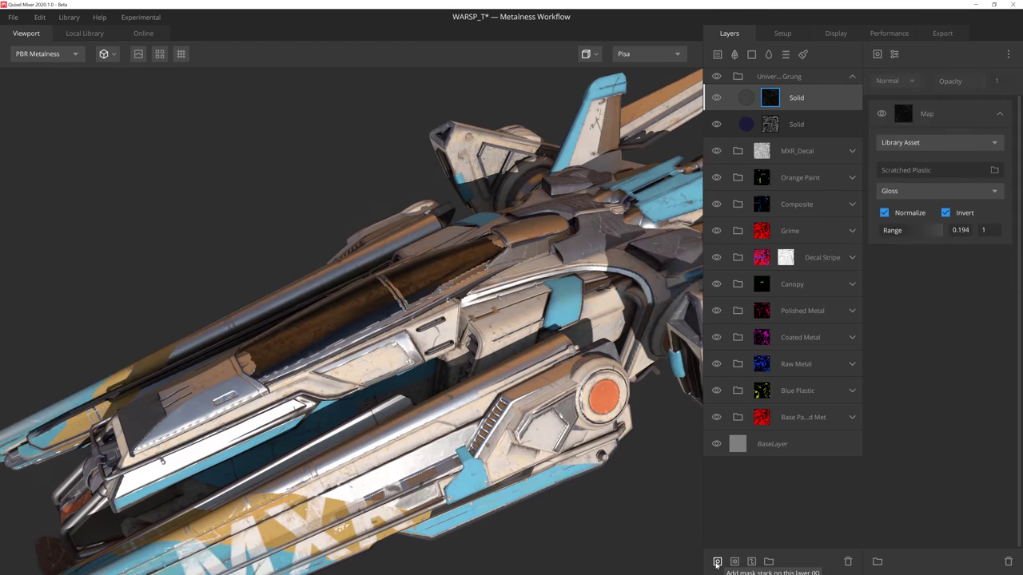
click(717, 562)
click(879, 134)
click(880, 305)
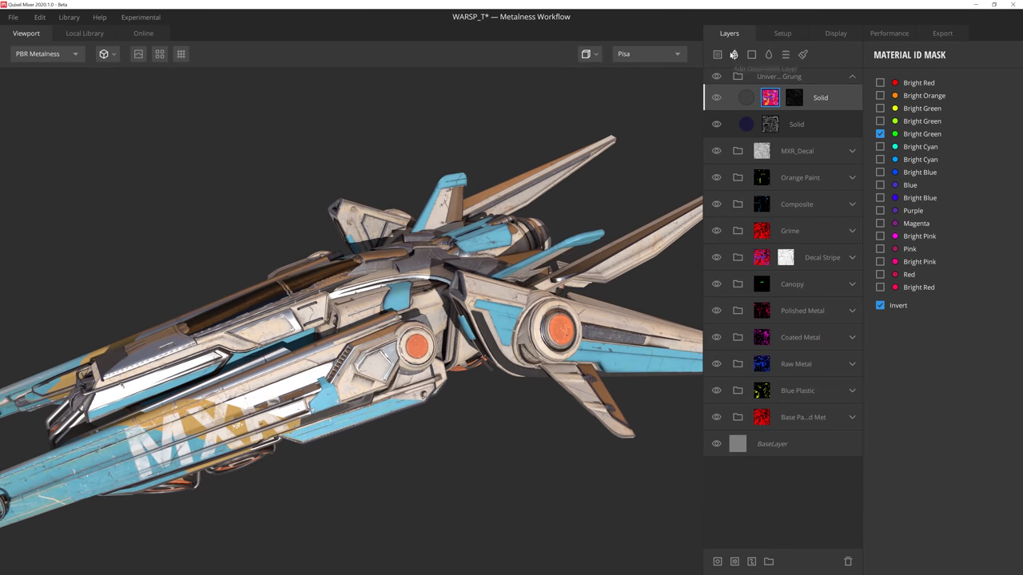
Step: Add the Thai Packed Clay surface on top of the Universal Grunge group and darken its albedo to greyish brown
click(734, 55)
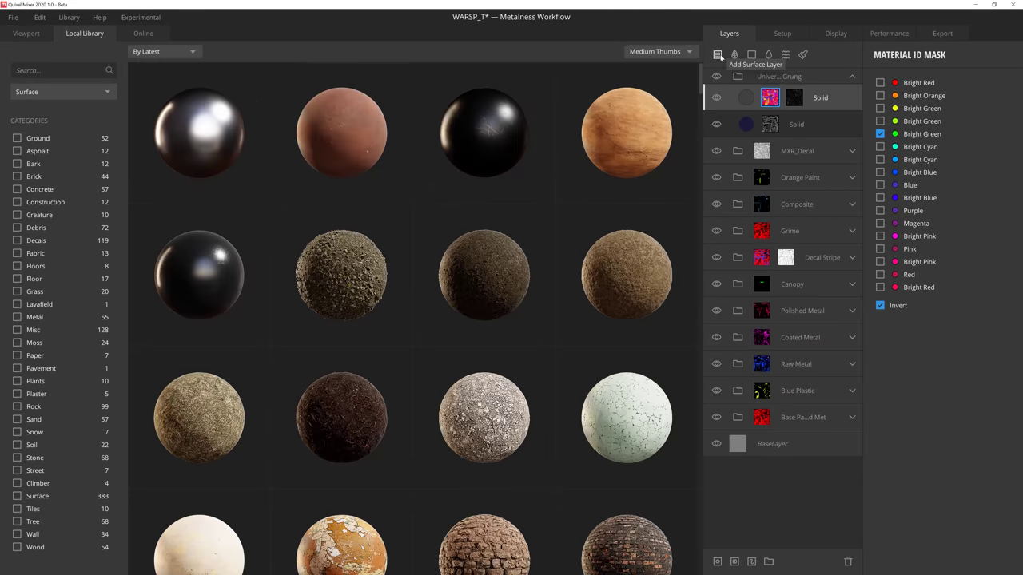
click(629, 138)
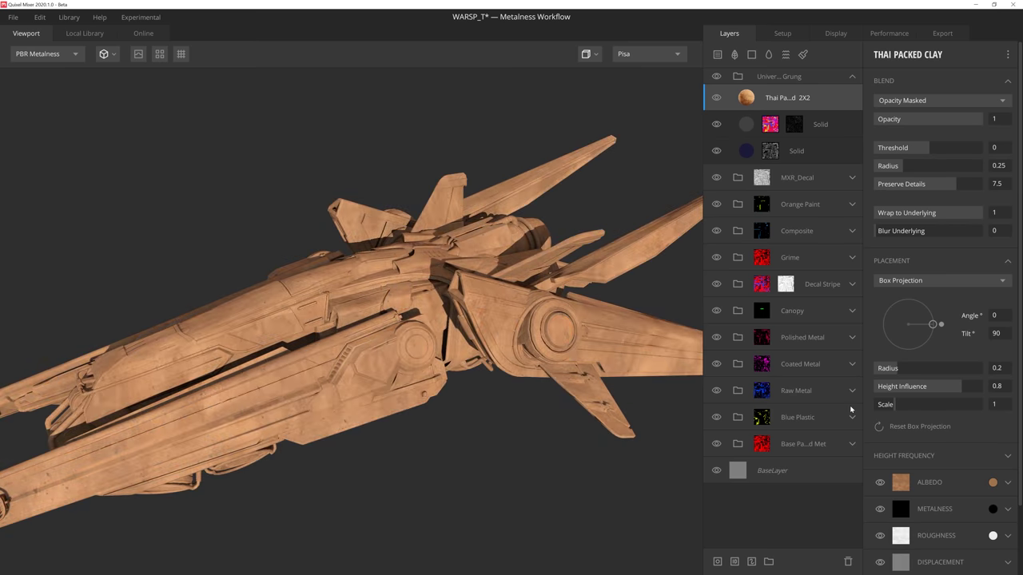
click(993, 483)
drag(644, 344, 641, 351)
click(890, 418)
drag(687, 422, 506, 410)
middle_drag(508, 413, 588, 416)
Step: Mask the Thai Packed Clay layer with a Normal component, tilt 0, direction Below
click(718, 562)
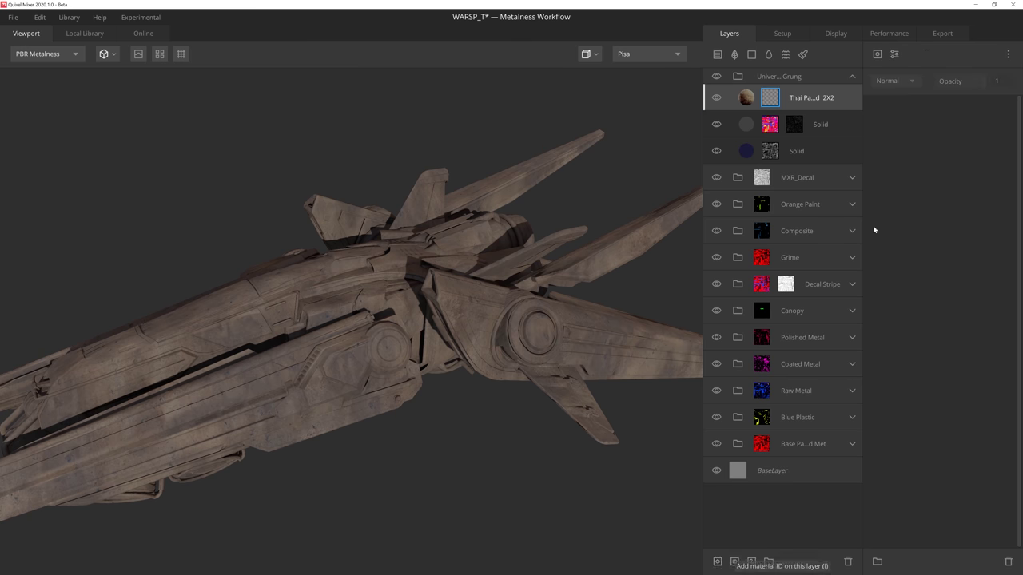
click(879, 54)
click(914, 135)
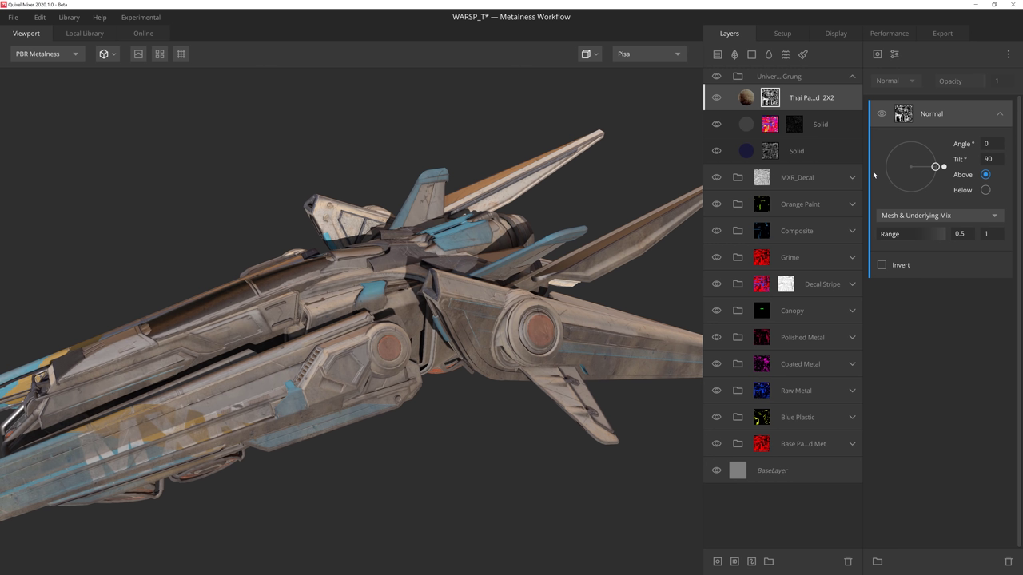
alt+drag(493, 304, 424, 223)
scroll(413, 263, up, 3)
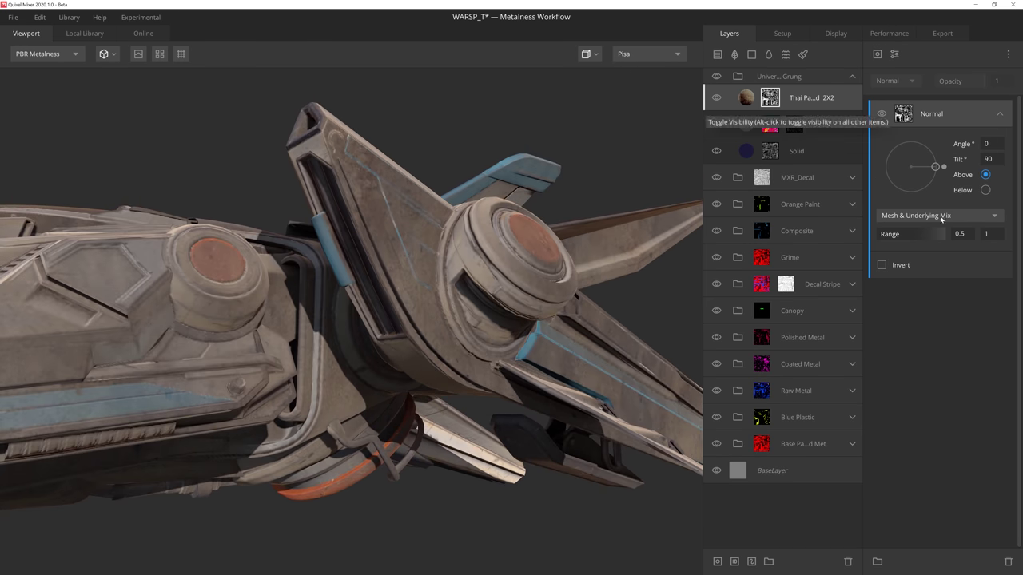
double_click(943, 167)
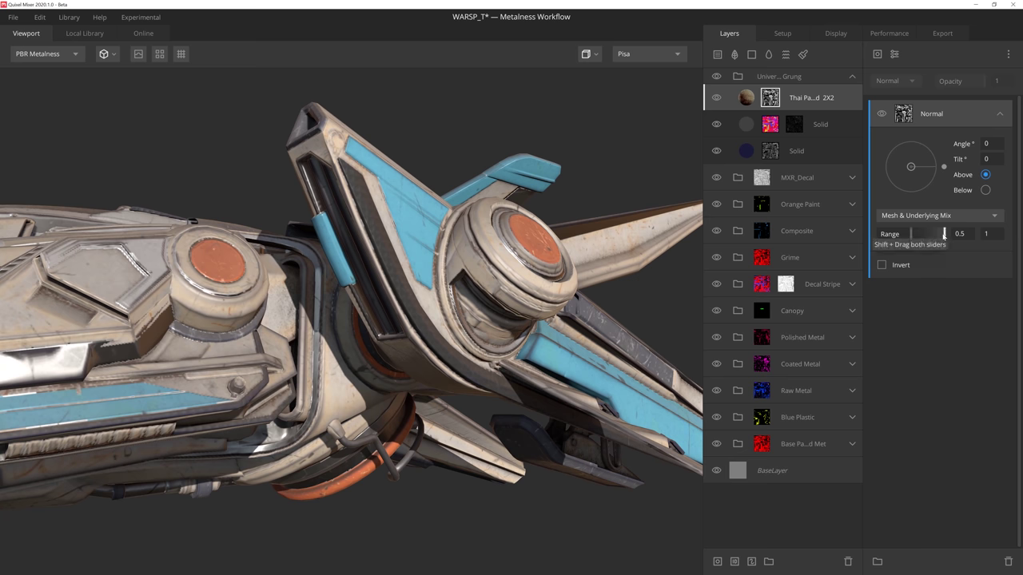
click(985, 191)
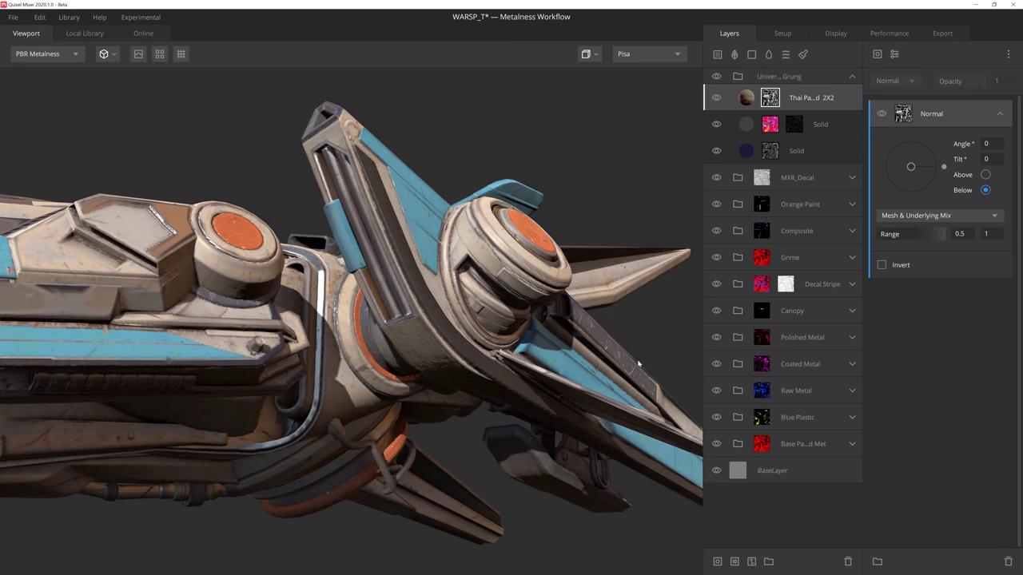
Step: Narrow the Normal mask's range to 0.746–0.909 while viewing only the albedo channel
mouse_move(943, 234)
mouse_down()
mouse_move(920, 235)
mouse_move(933, 235)
mouse_up()
drag(441, 315, 468, 265)
key(c)
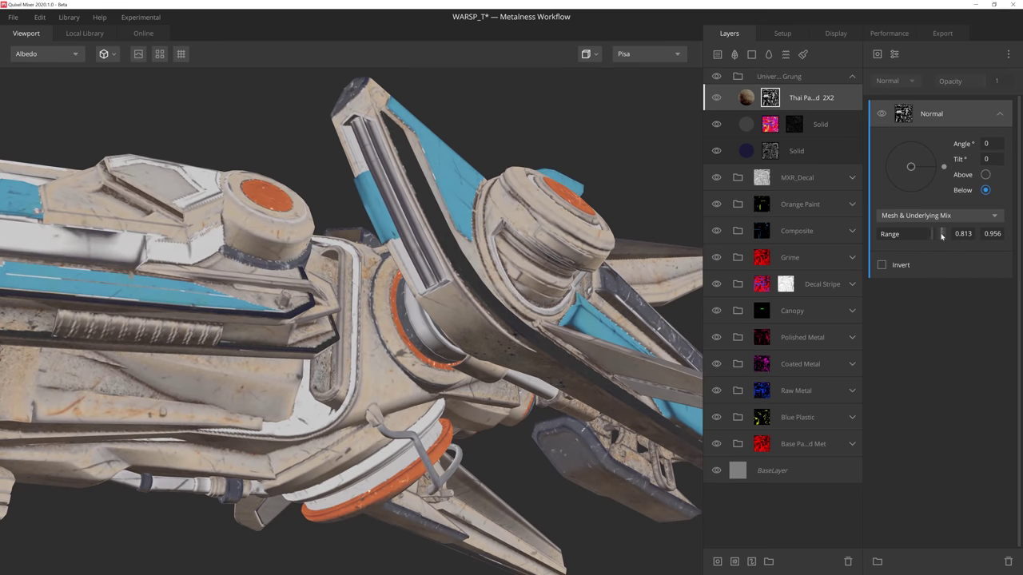
mouse_move(932, 235)
mouse_down()
mouse_move(919, 235)
mouse_move(938, 235)
mouse_move(928, 236)
mouse_up()
Step: Add a Map component to the Thai Packed Clay mask, set to Layer Map using the clay layer's own Roughness
click(894, 53)
click(894, 86)
click(953, 142)
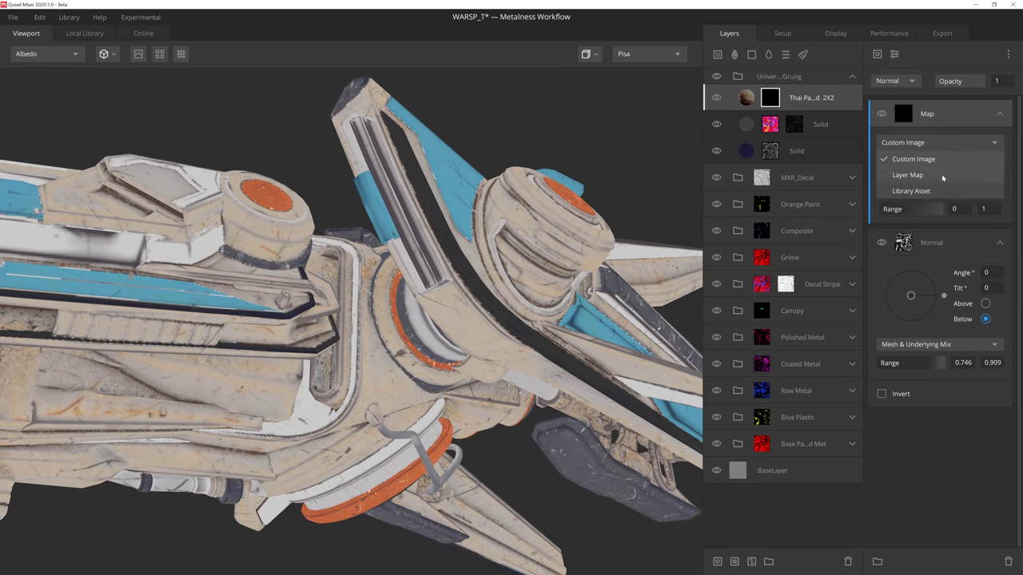
click(940, 171)
click(956, 192)
click(898, 220)
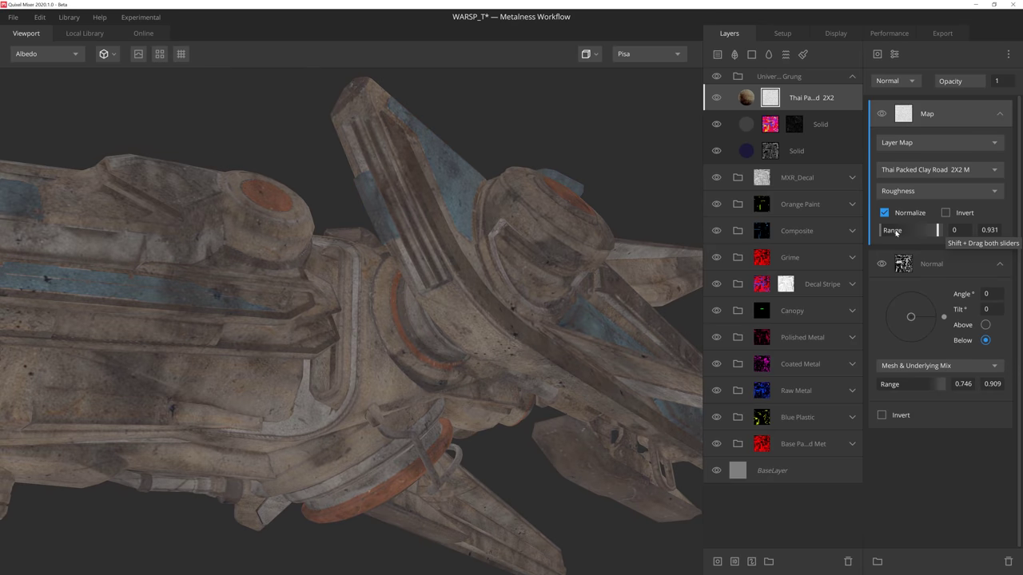
Step: Tighten the Map component's range and change its blend mode over the Normal component, viewing the full PBR Metalness material
drag(896, 232, 933, 231)
click(894, 81)
click(894, 144)
scroll(388, 287, down, 3)
mouse_move(388, 288)
alt+mouse_down()
mouse_move(239, 275)
mouse_move(436, 258)
mouse_move(391, 296)
alt+mouse_up()
key(m)
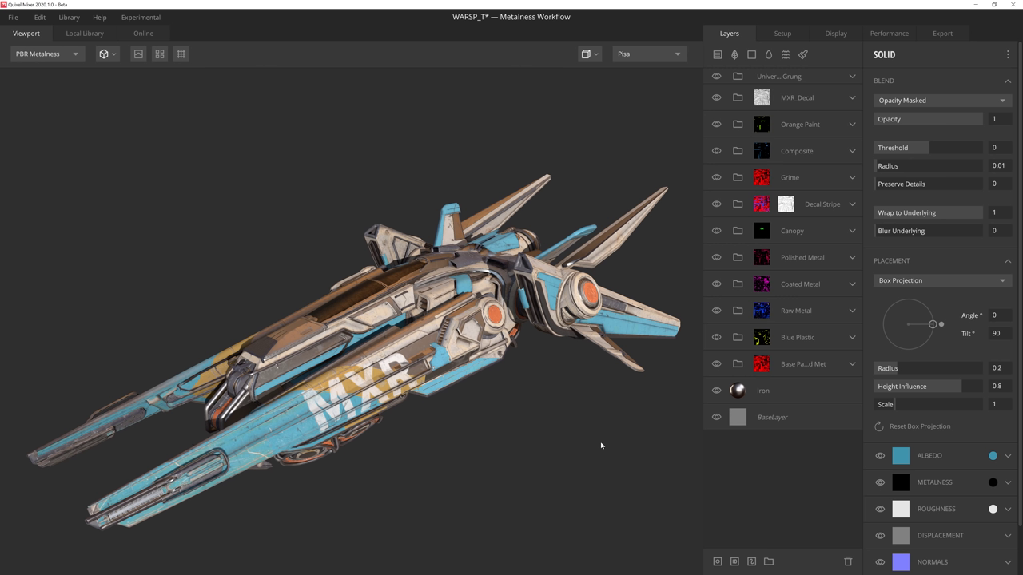
Step: Configure the texture export to PNG format at 4096 px resolution
click(958, 34)
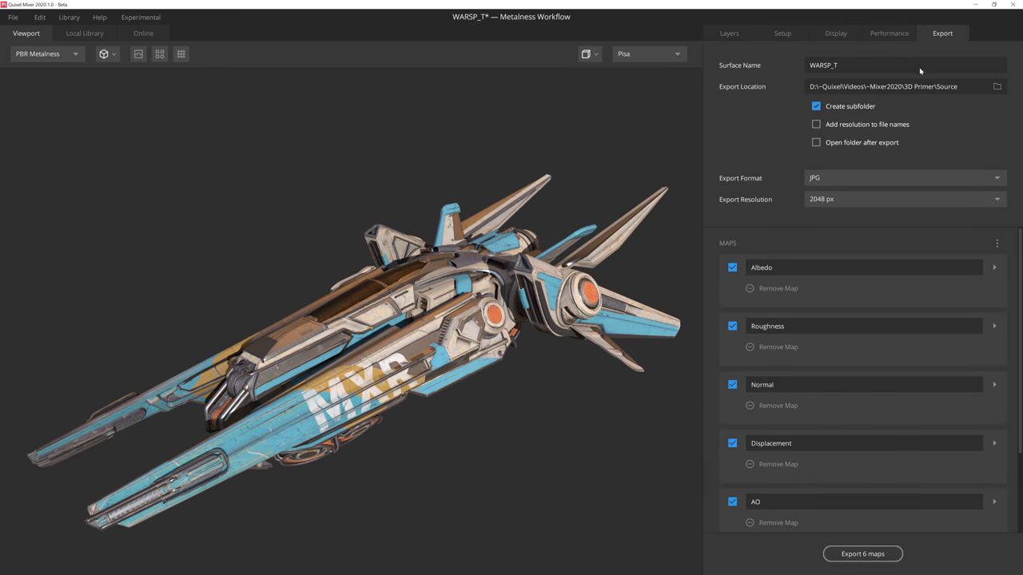
click(883, 179)
click(860, 226)
click(877, 201)
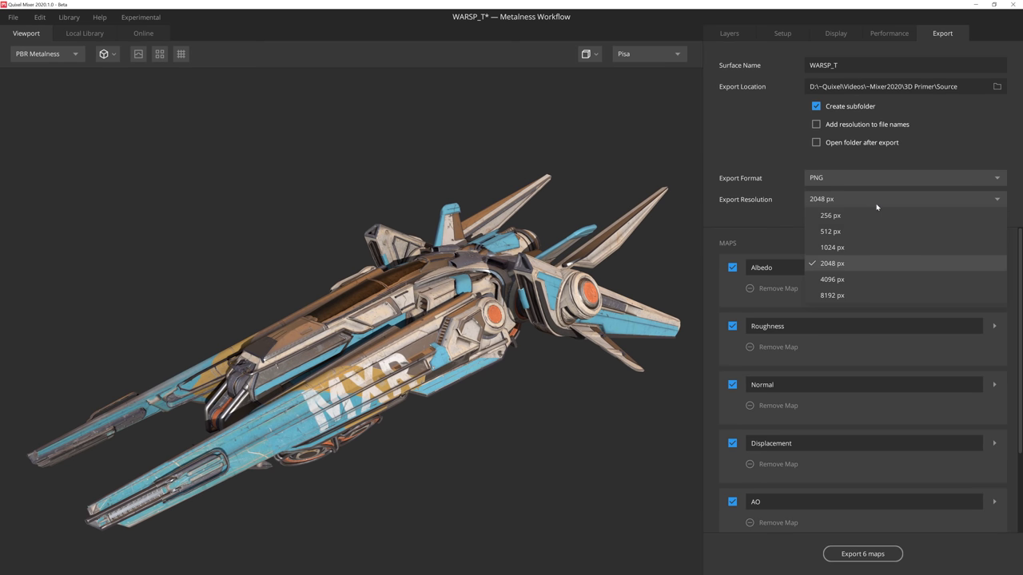
click(863, 279)
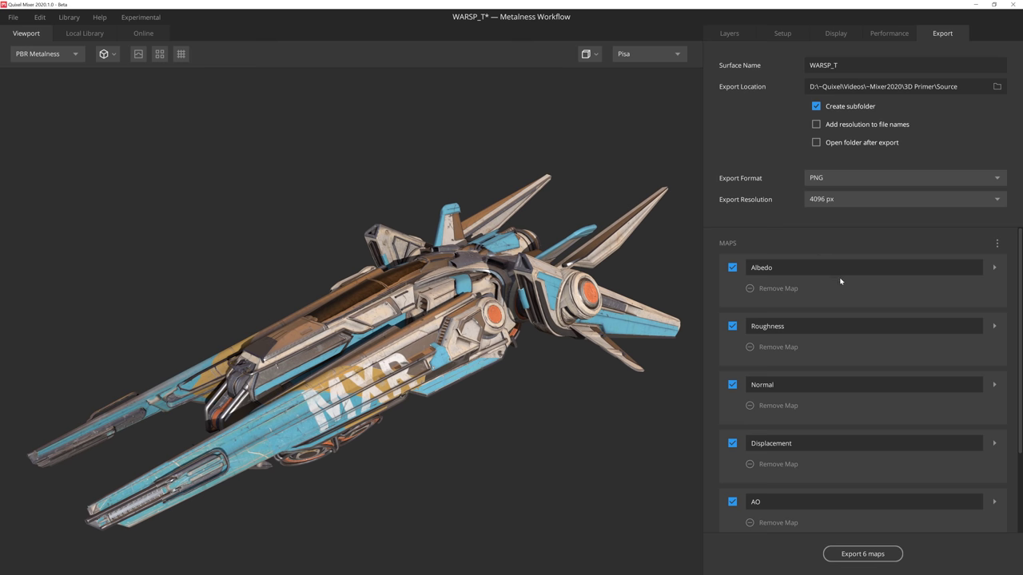
Step: Expand the Roughness map's export settings and rename the map as MASK
scroll(840, 280, down, 3)
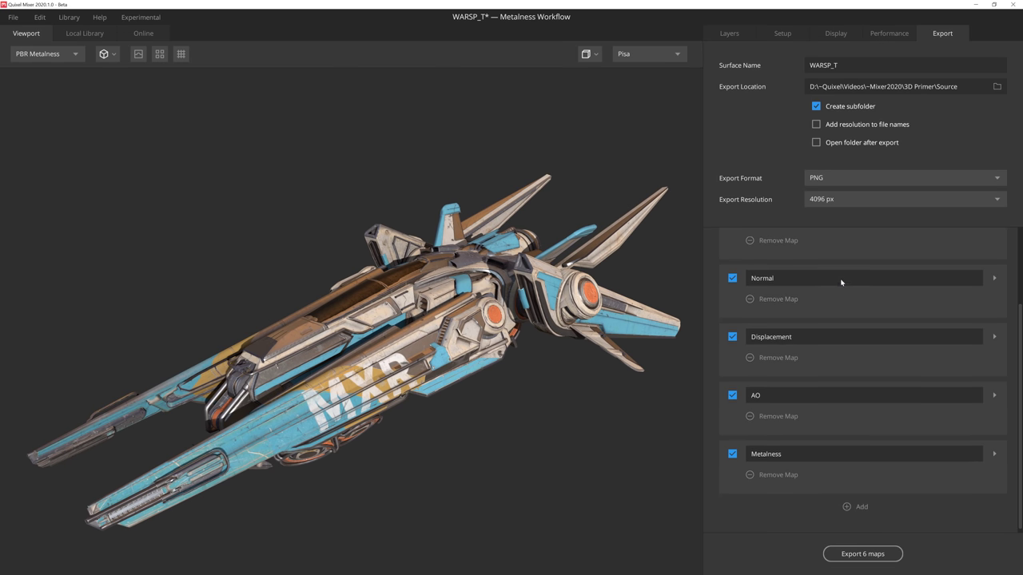
scroll(888, 386, up, 3)
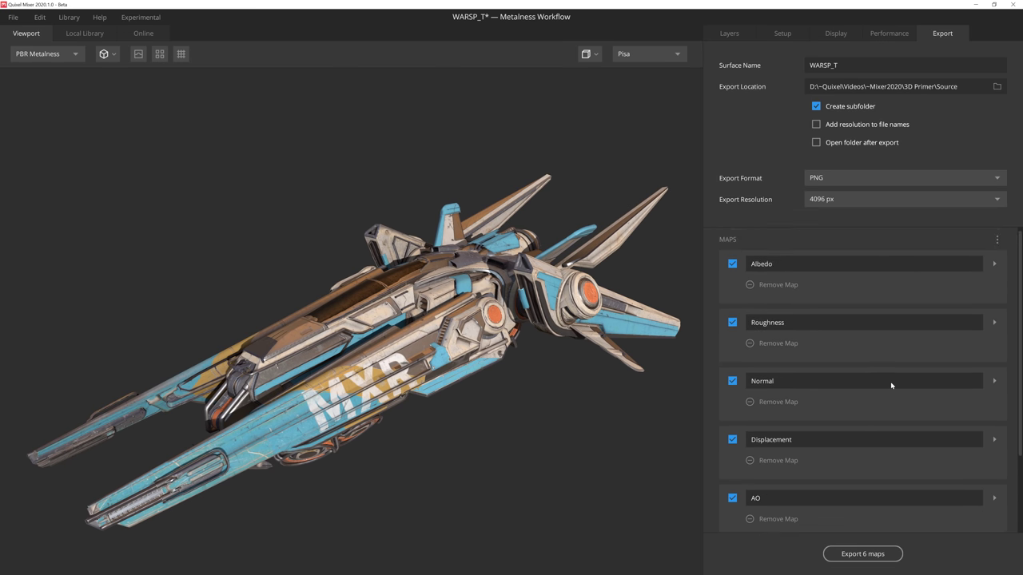
click(994, 326)
double_click(842, 326)
text(MASK)
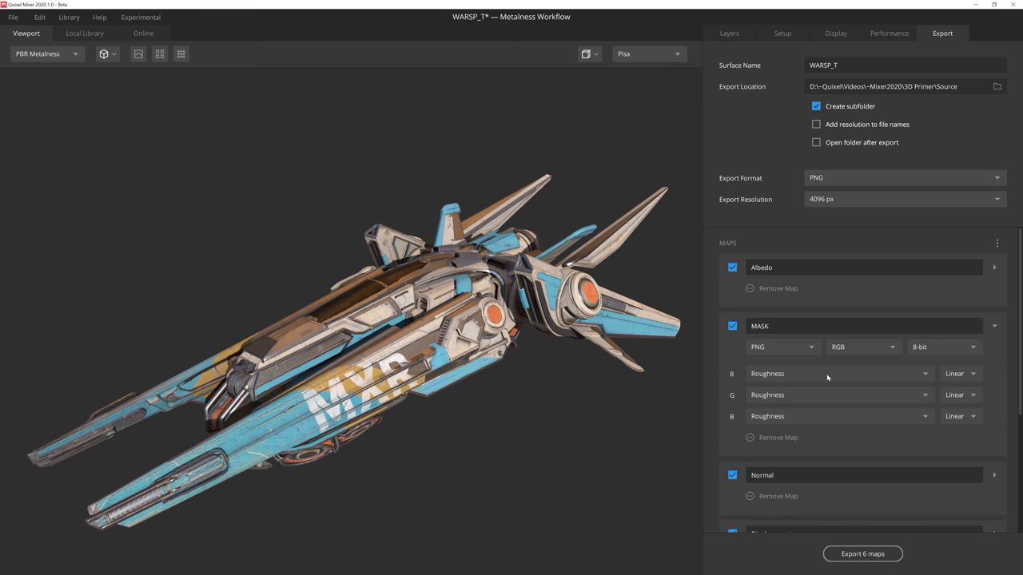
Step: Pack the MASK map's channels with Roughness in R, Metalness in G and Ambient Occlusion in B
click(826, 377)
click(826, 377)
click(822, 395)
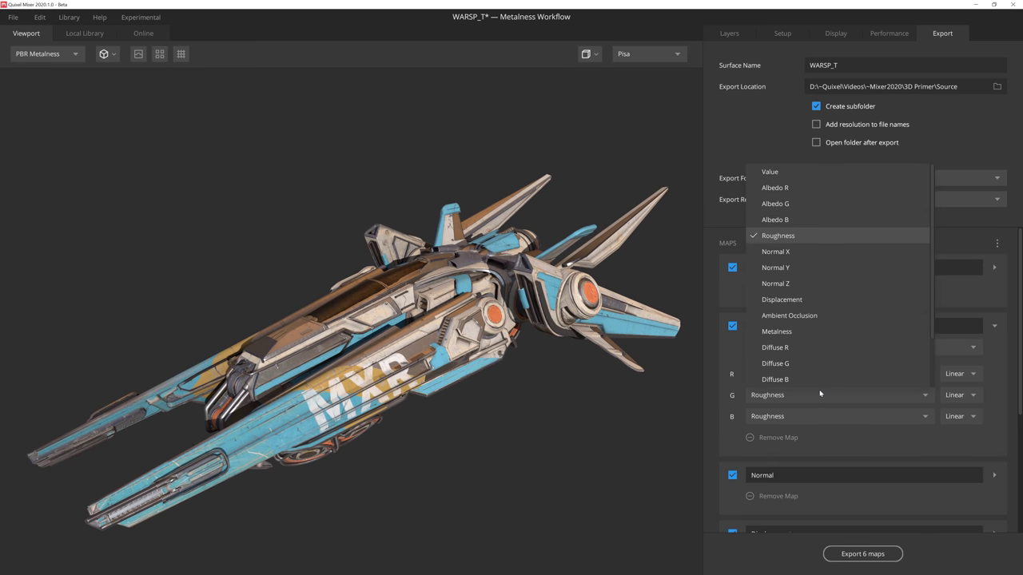
click(810, 331)
click(798, 415)
click(804, 337)
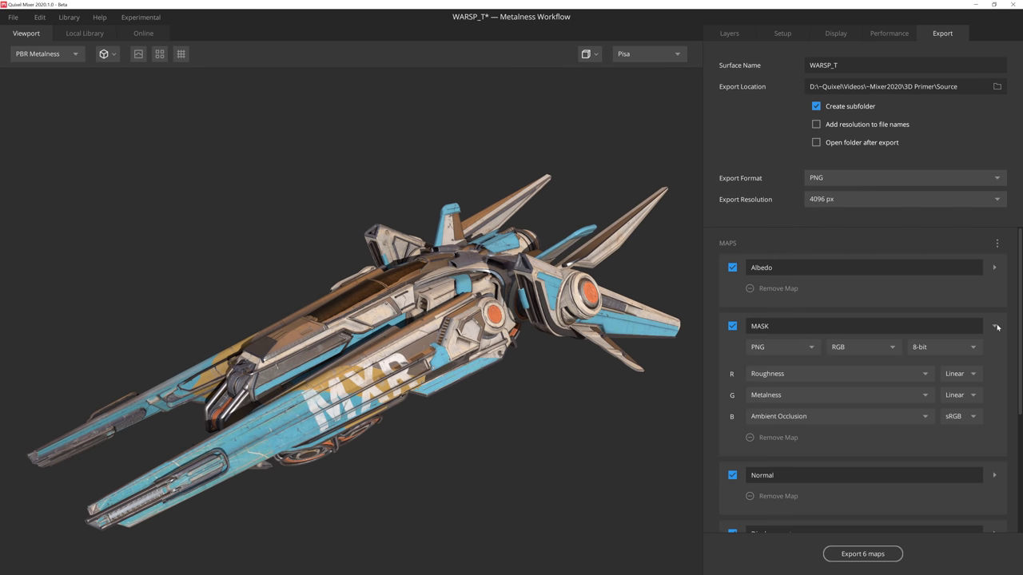
Step: Rename the MASK map as Roughness and reassign its G and B channels to Roughness, leaving its settings collapsed
double_click(810, 326)
text(Roughness)
click(826, 397)
click(805, 235)
click(802, 415)
click(799, 258)
click(994, 327)
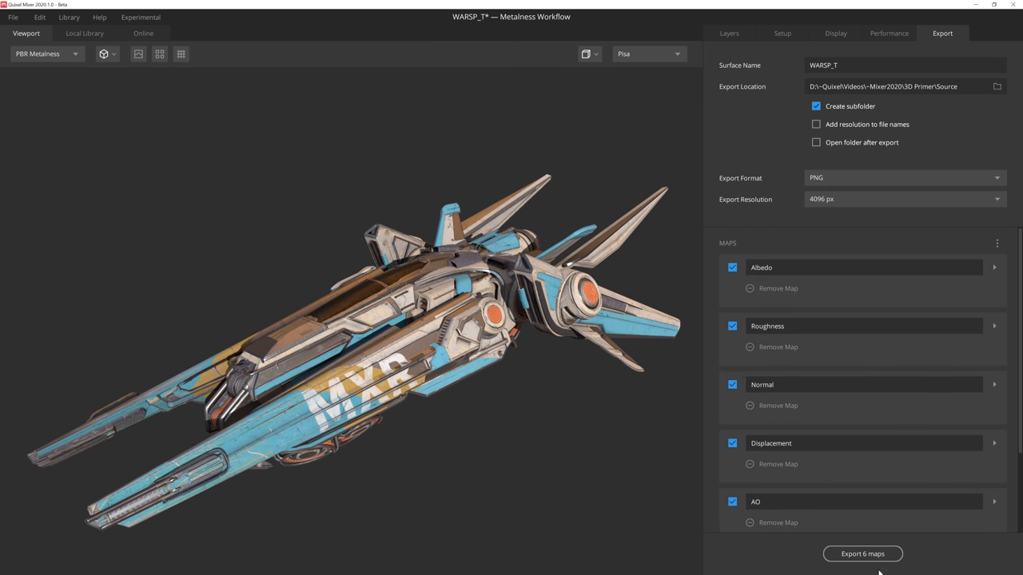